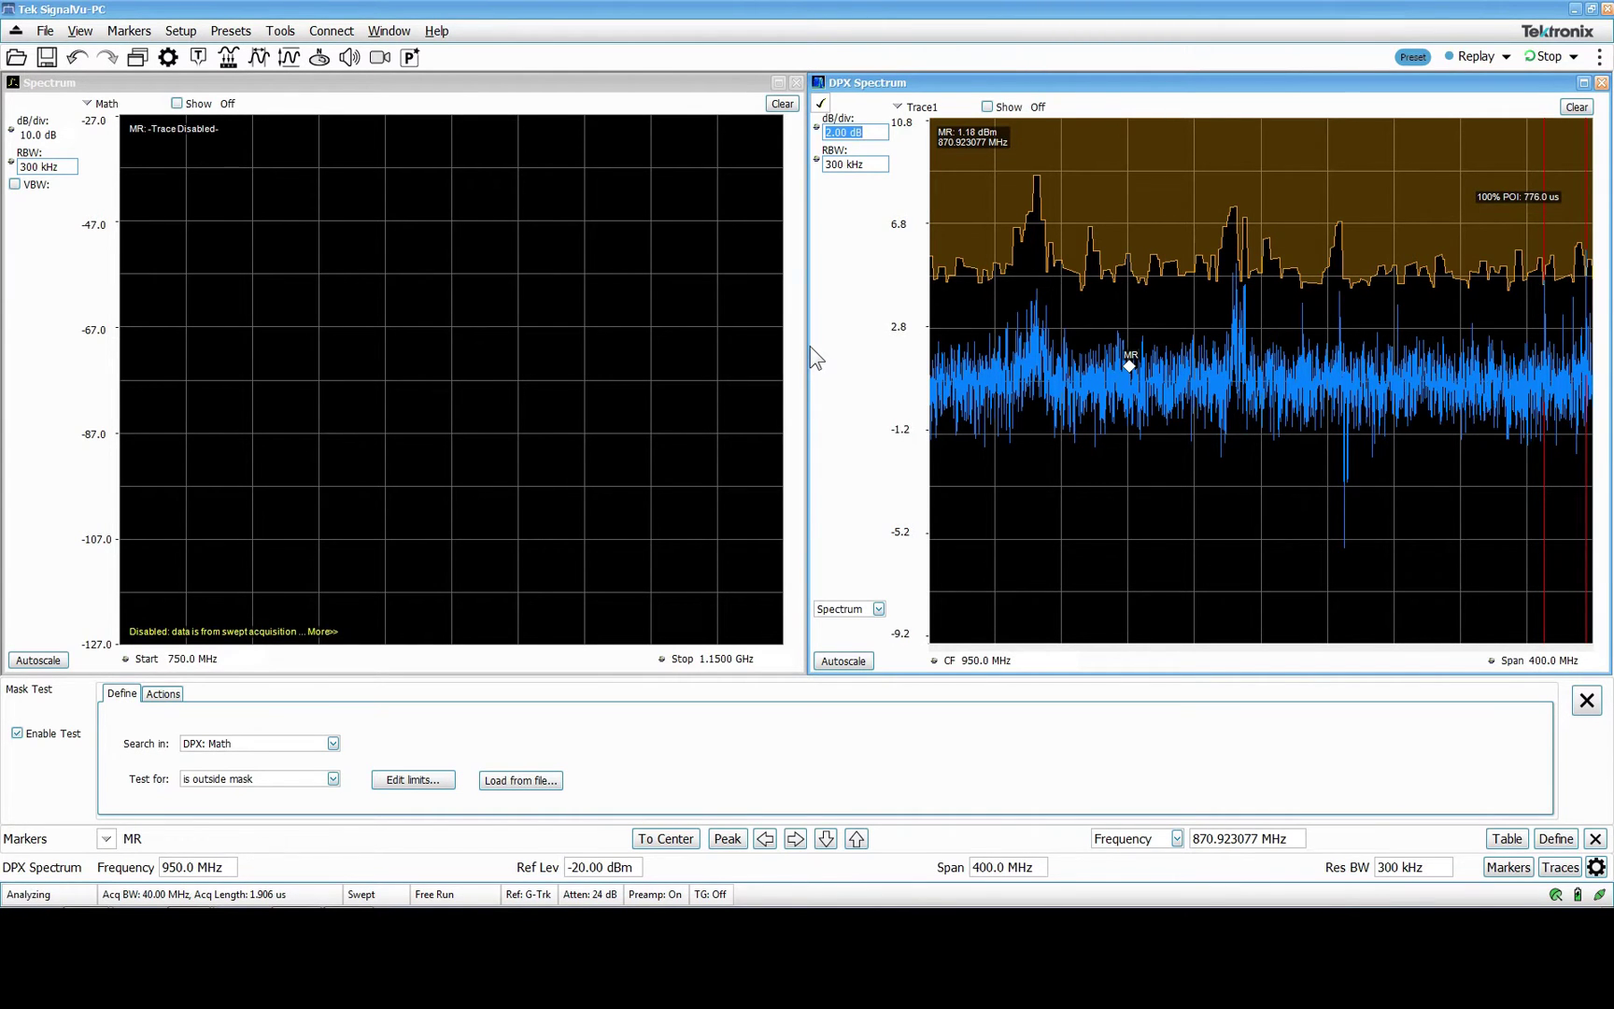
- Select the Spectrum plot so its swept yellow trace runs in place of the DPX trace
left_click(617, 355)
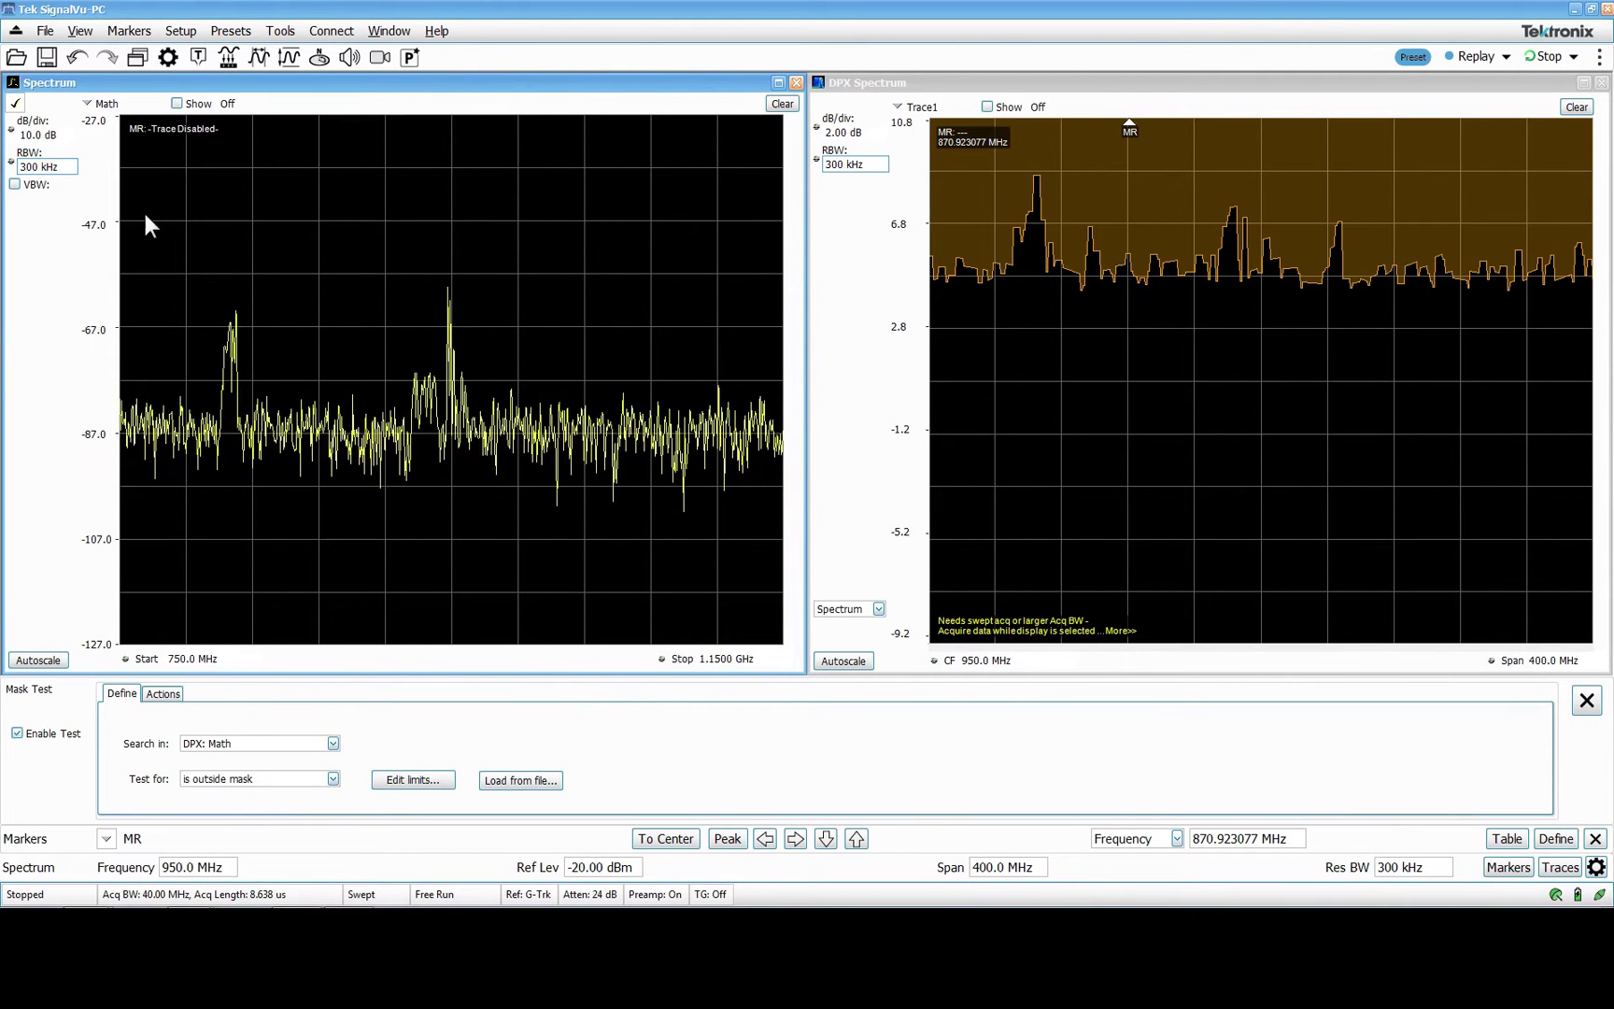
- Show averaged Trace 3 (Avg VRMS) on the Spectrum view, then reactivate the DPX Spectrum
left_click(94, 104)
left_click(133, 142)
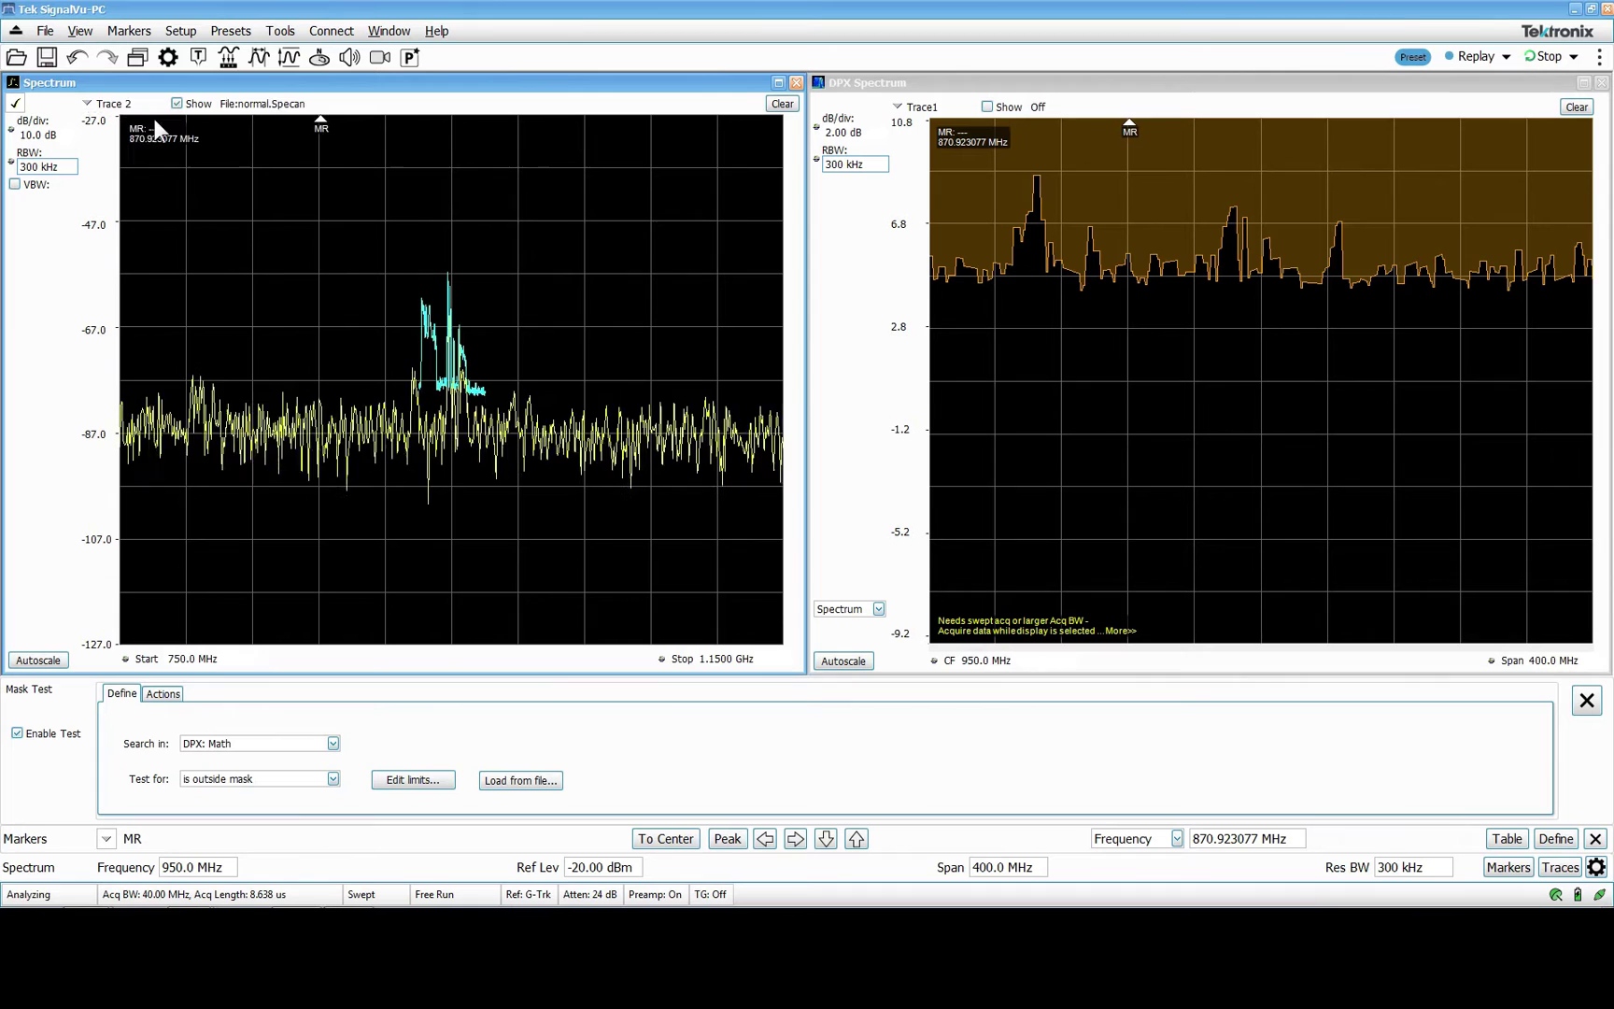
left_click(176, 104)
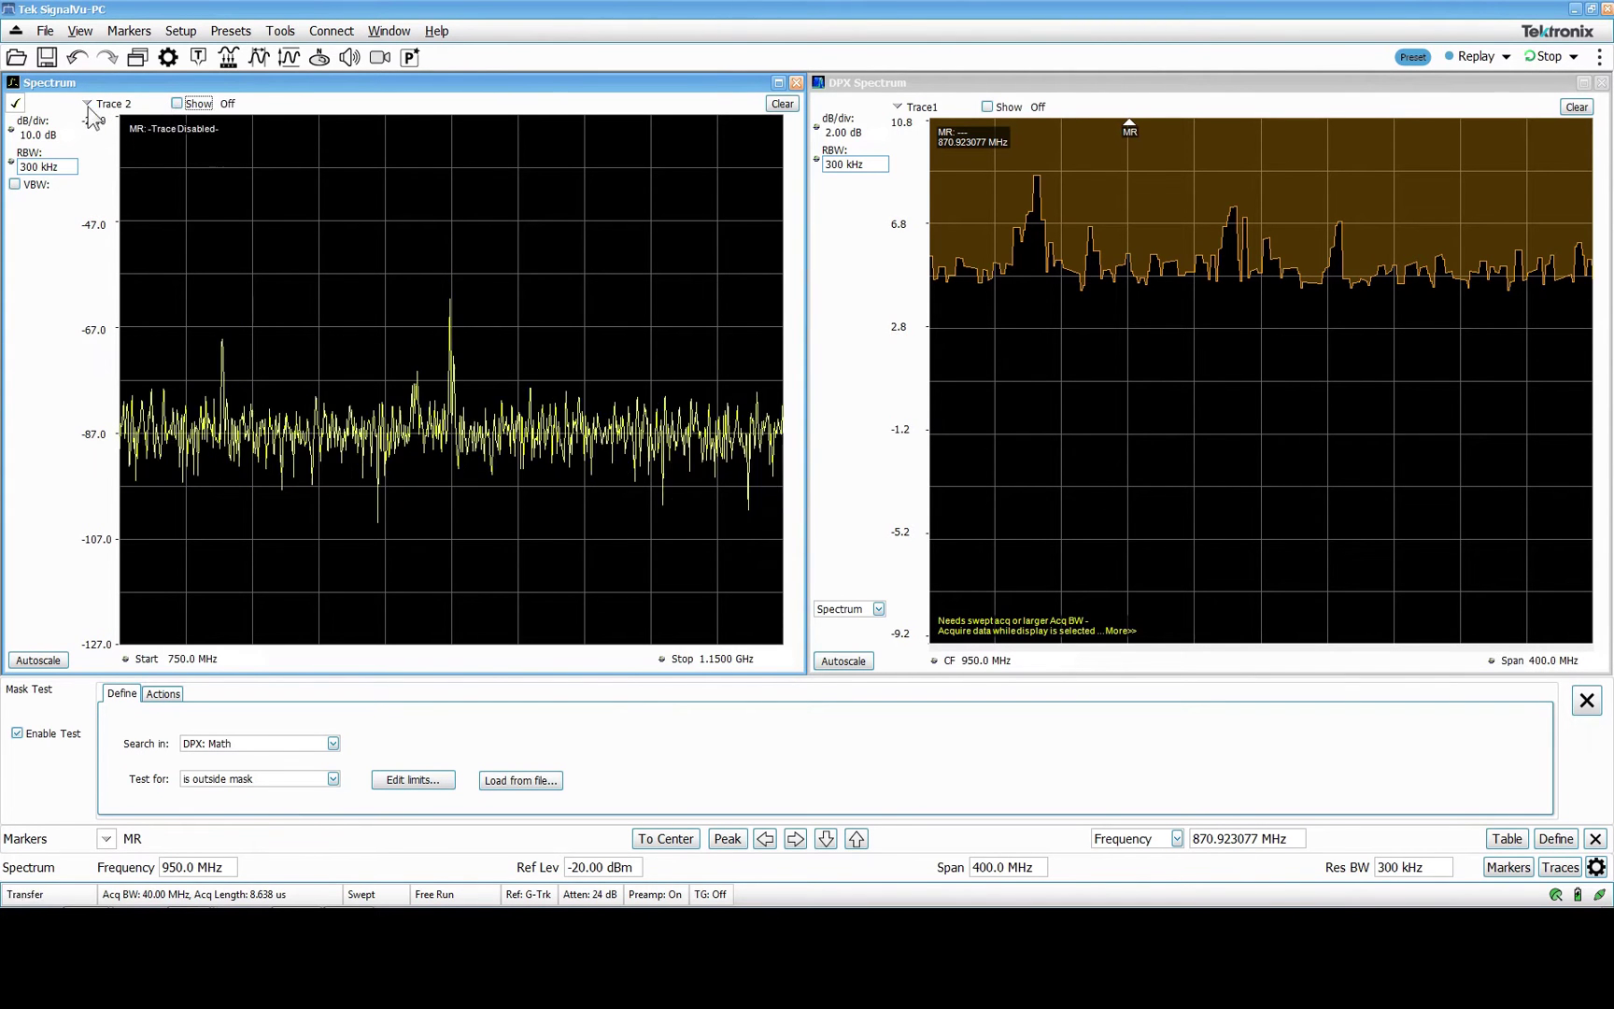
left_click(89, 104)
left_click(130, 154)
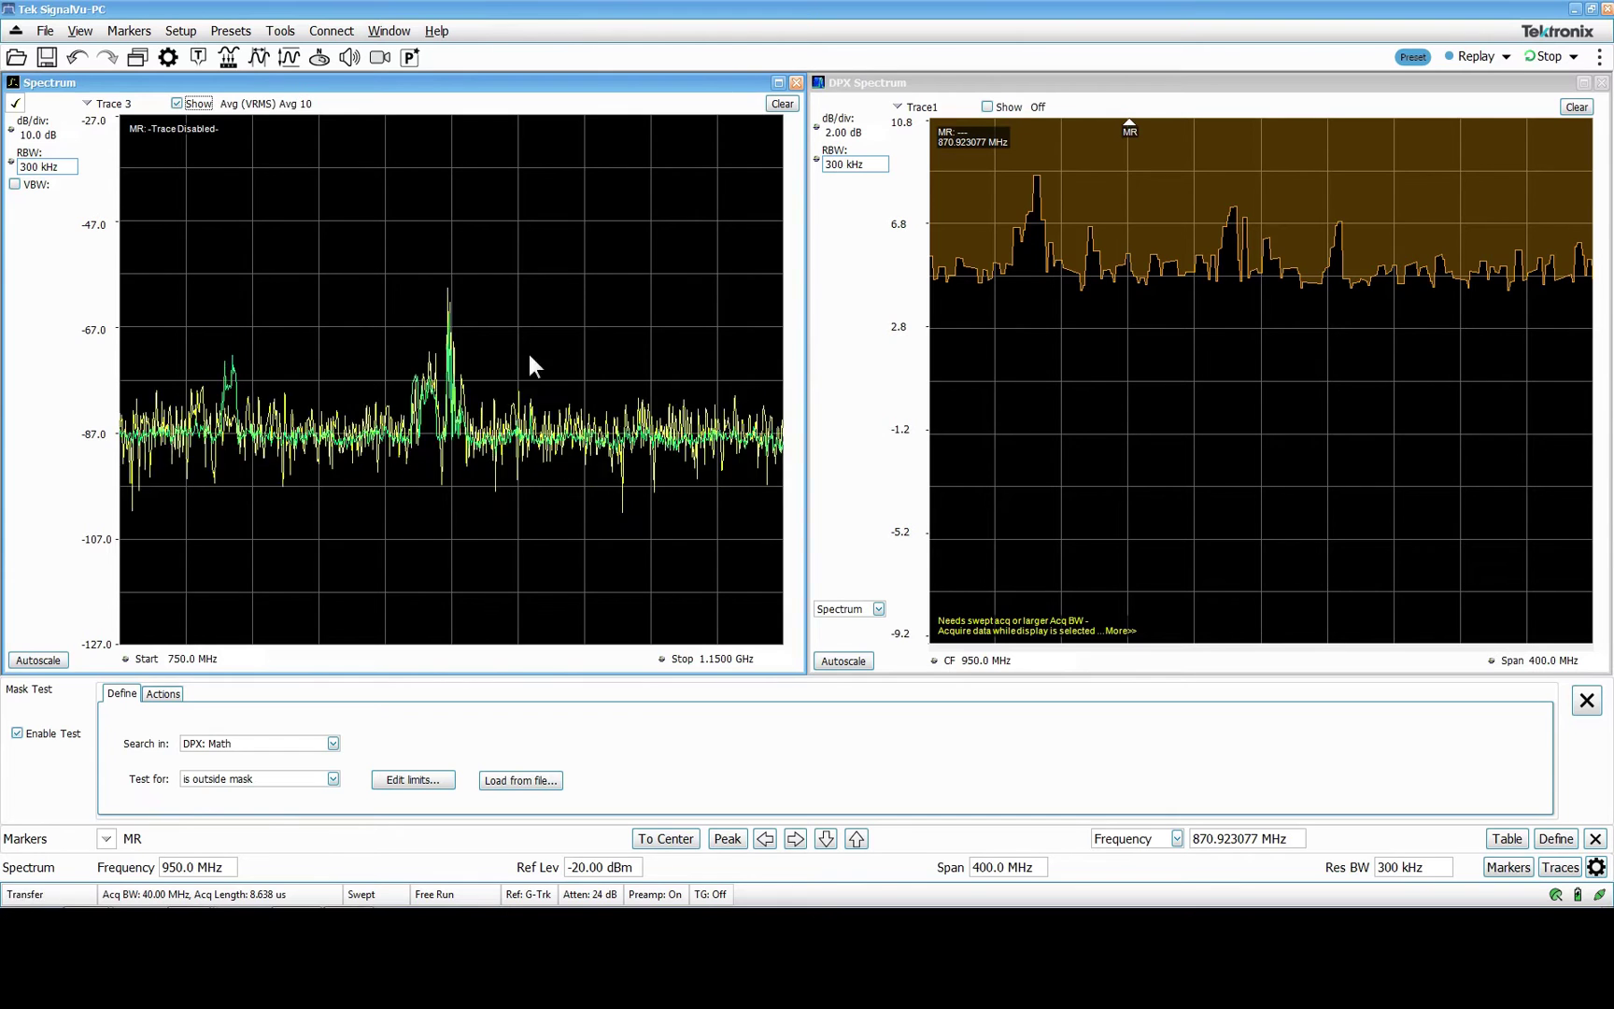
left_click(831, 338)
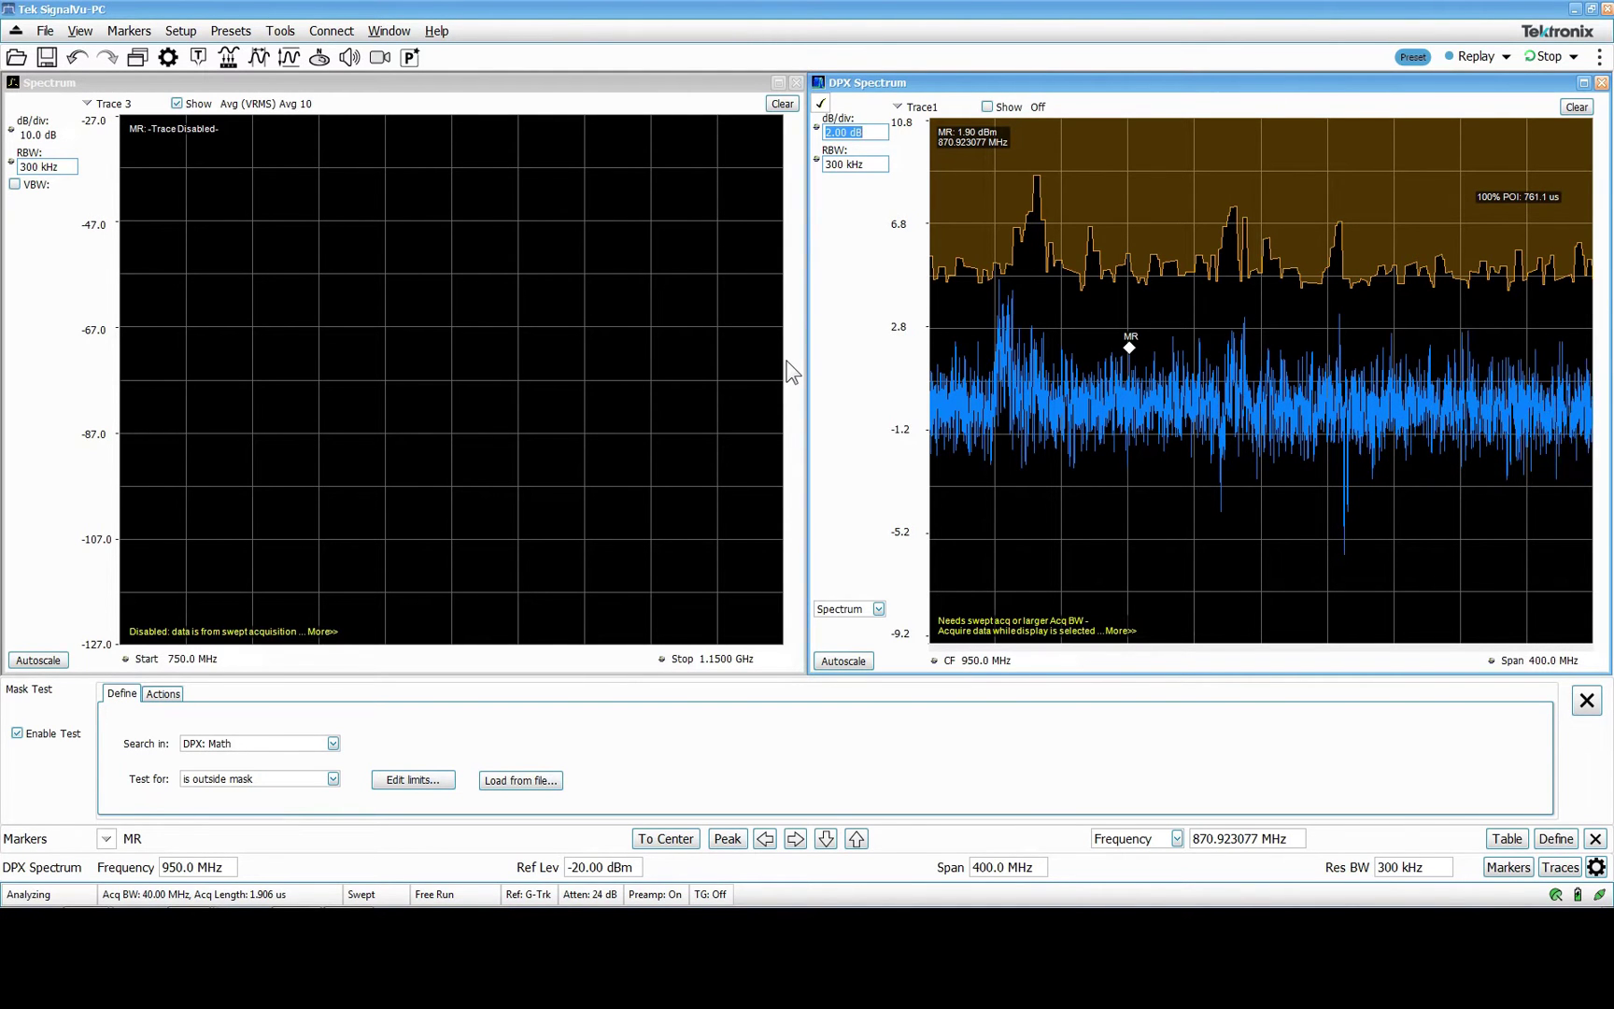
- Close the swept Spectrum window so the DPX Spectrum takes over the display
left_click(797, 84)
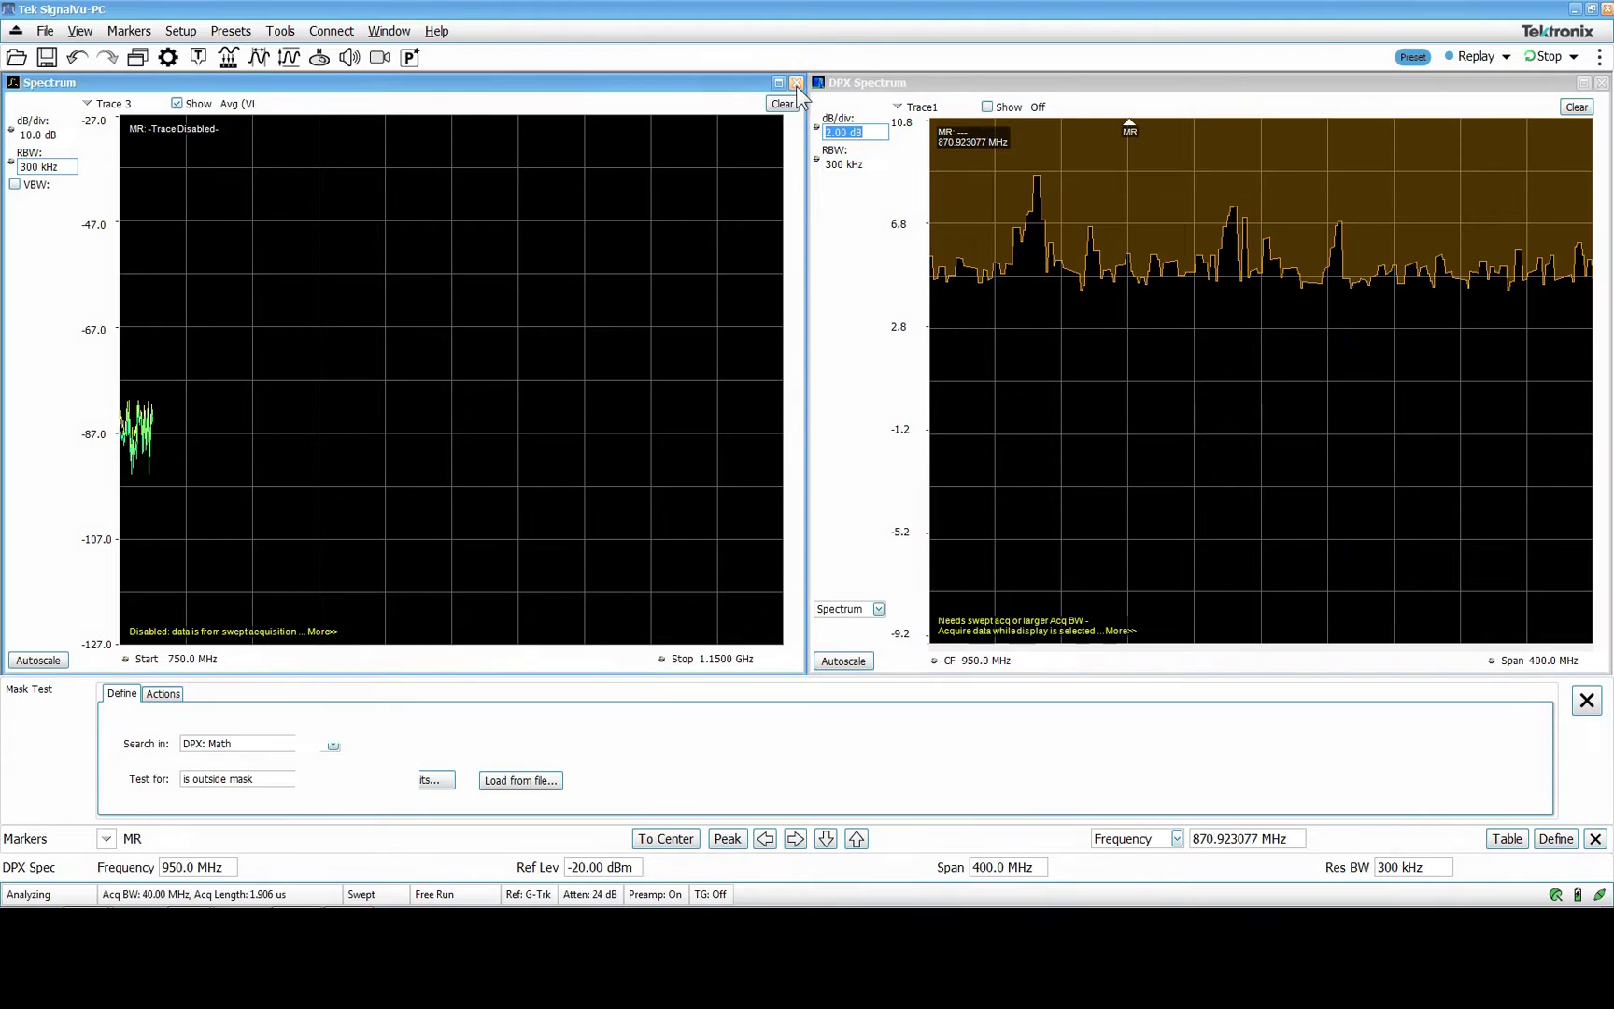
left_click(796, 83)
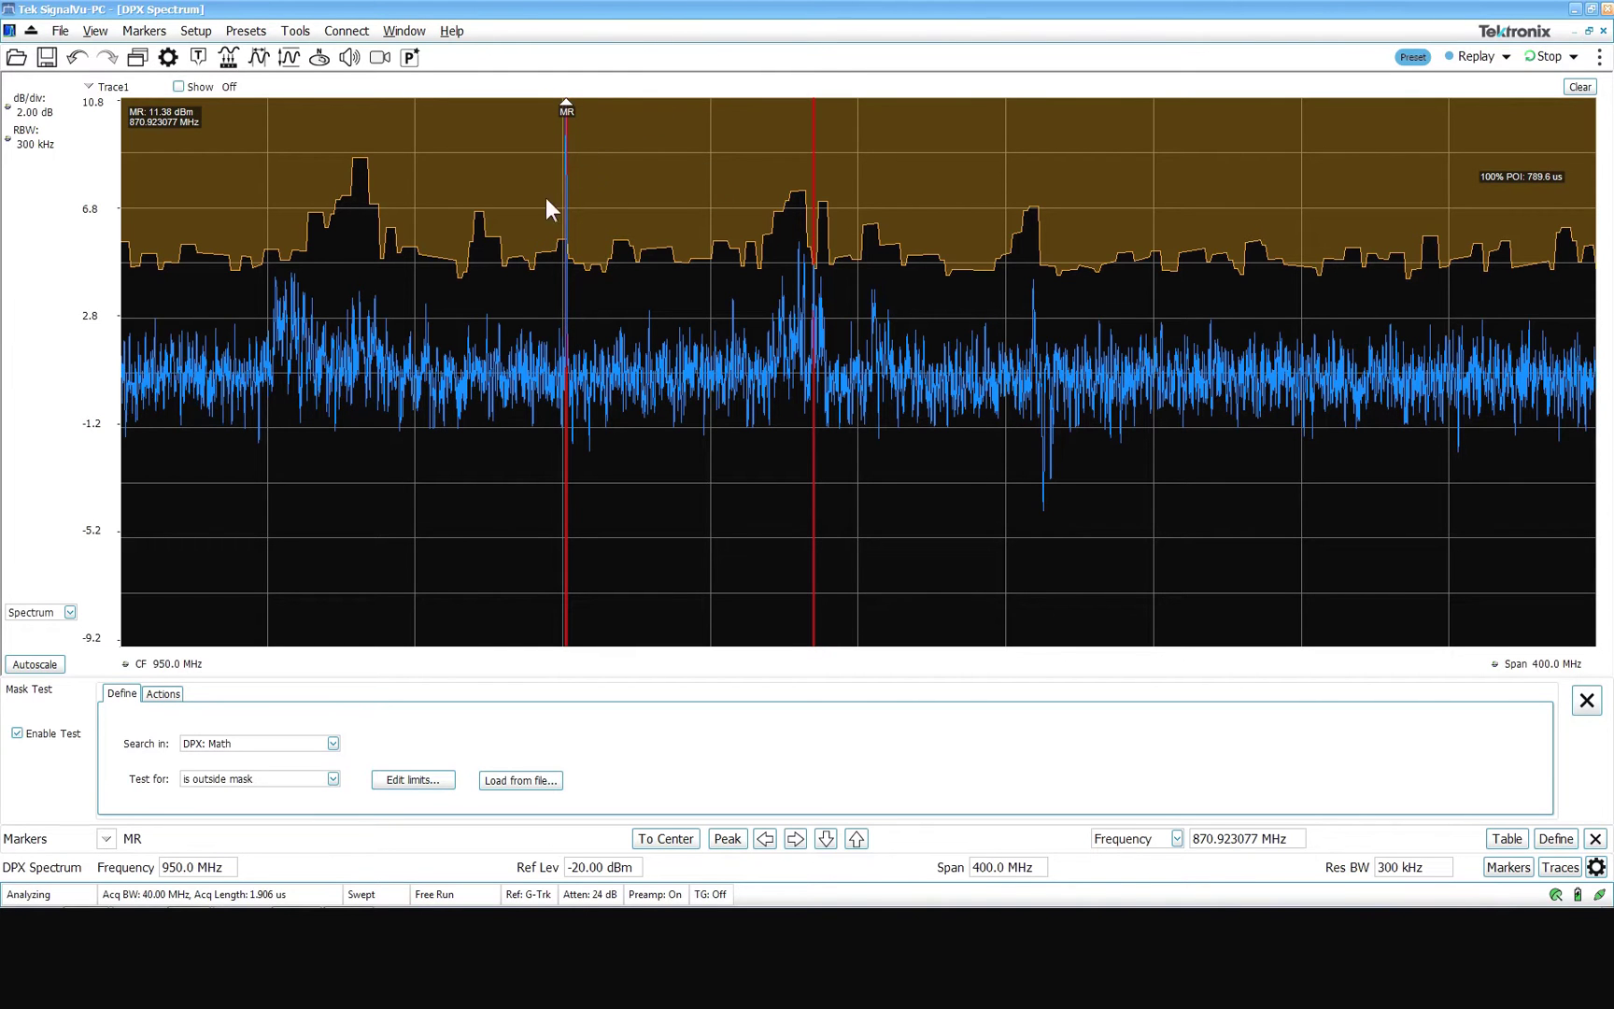
- Step marker MR right to 933.85 MHz, back to 870.92 MHz, then clear the DPX trace
left_click(795, 839)
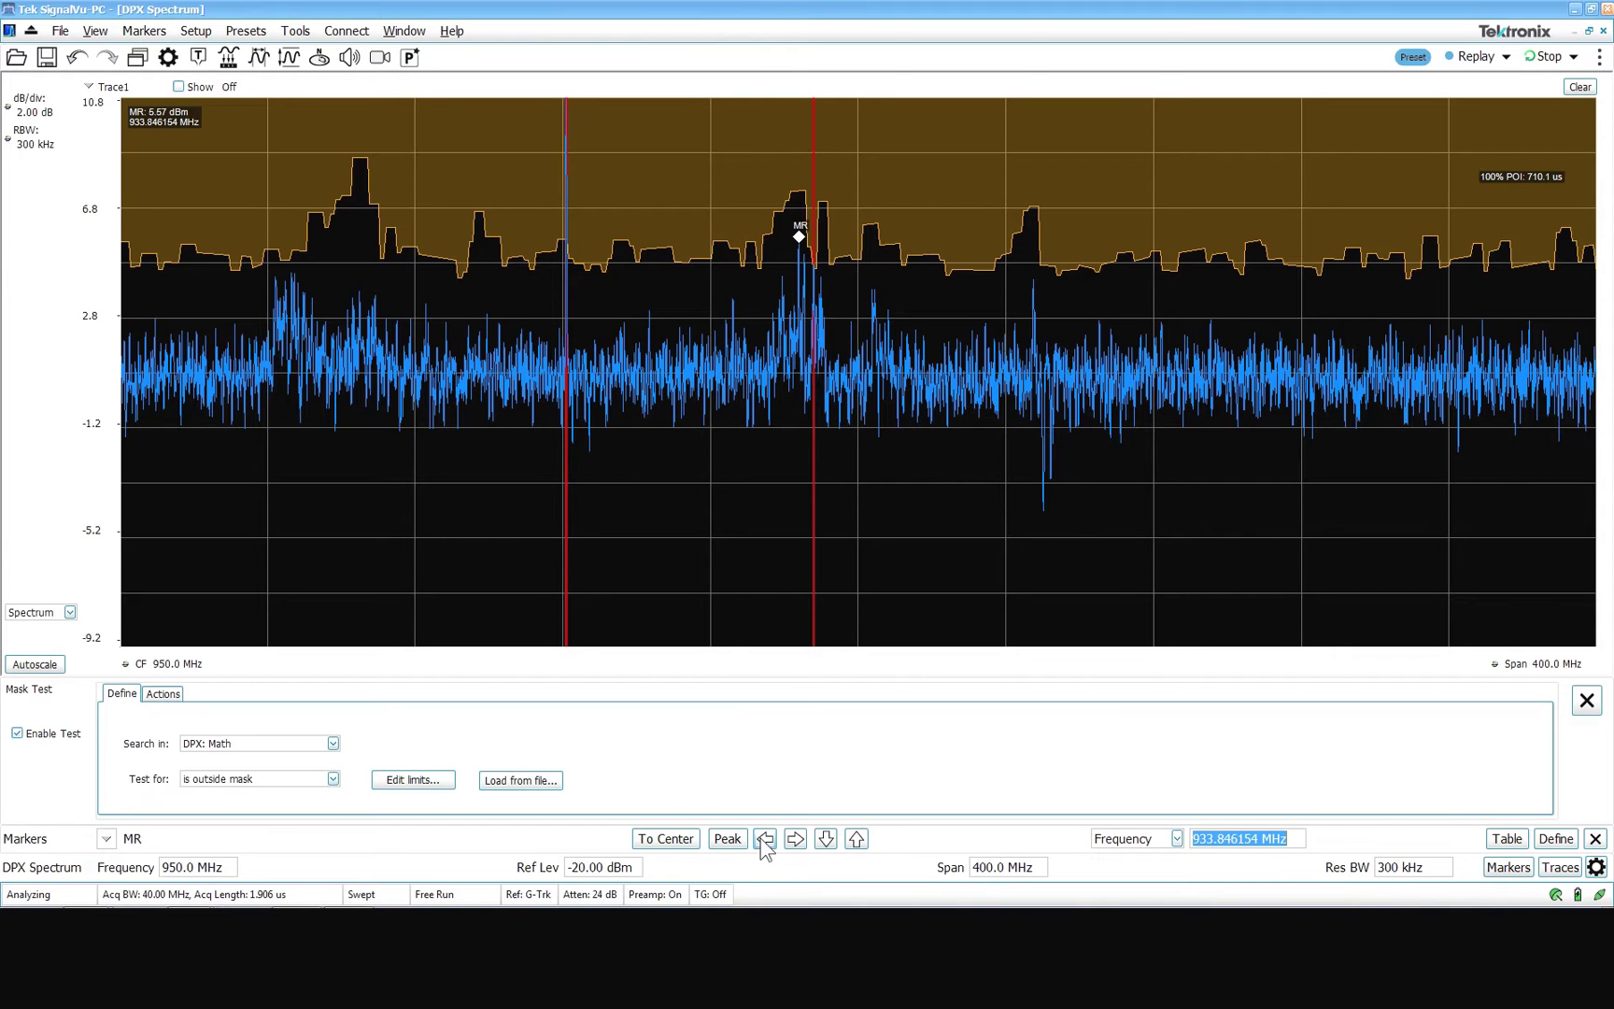
left_click(765, 839)
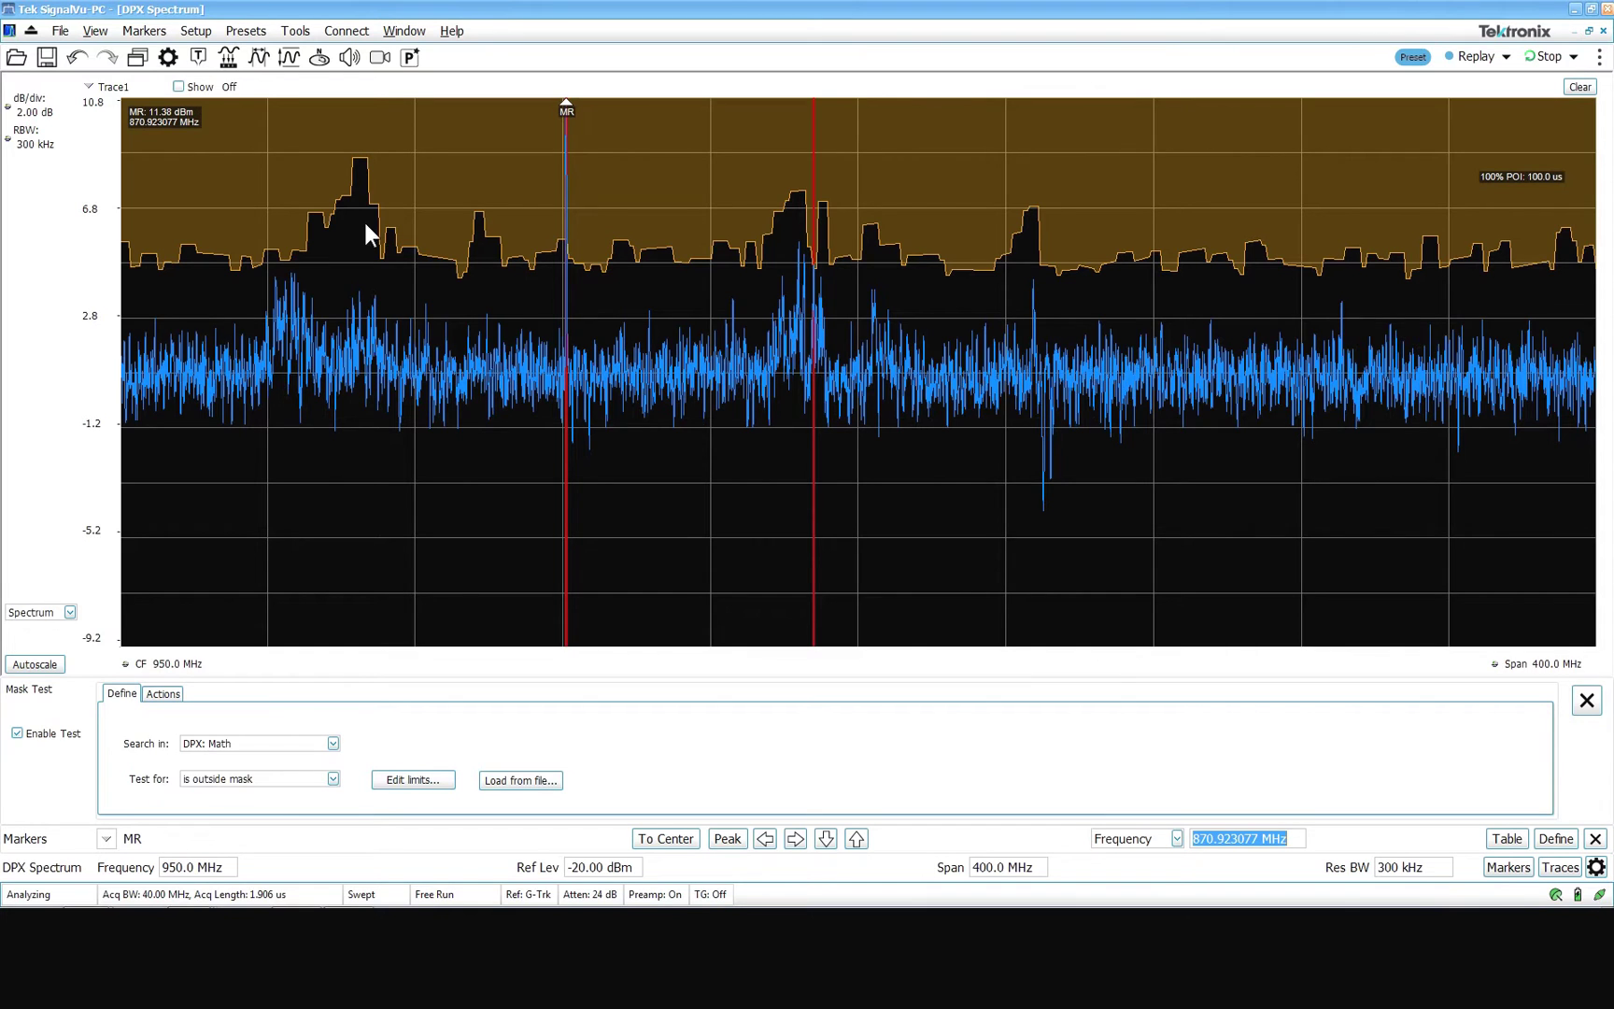
left_click(1581, 87)
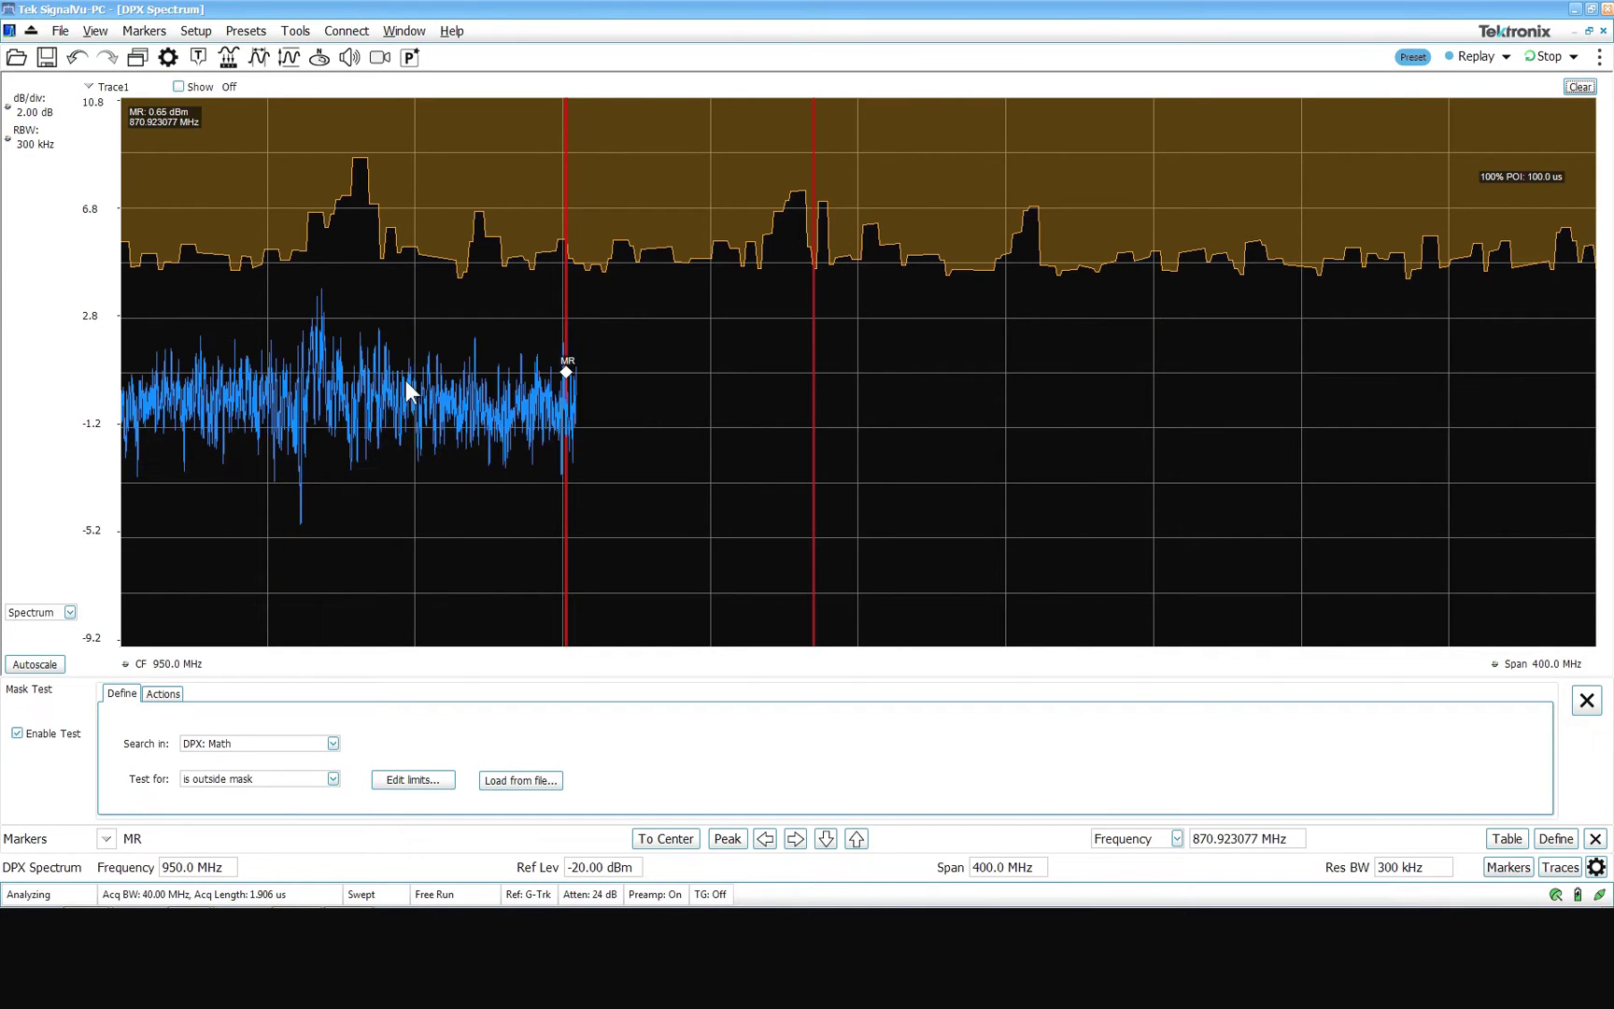
- Show the Math trace (Trace1 minus Trace2) on the DPX display
left_click(89, 87)
left_click(135, 174)
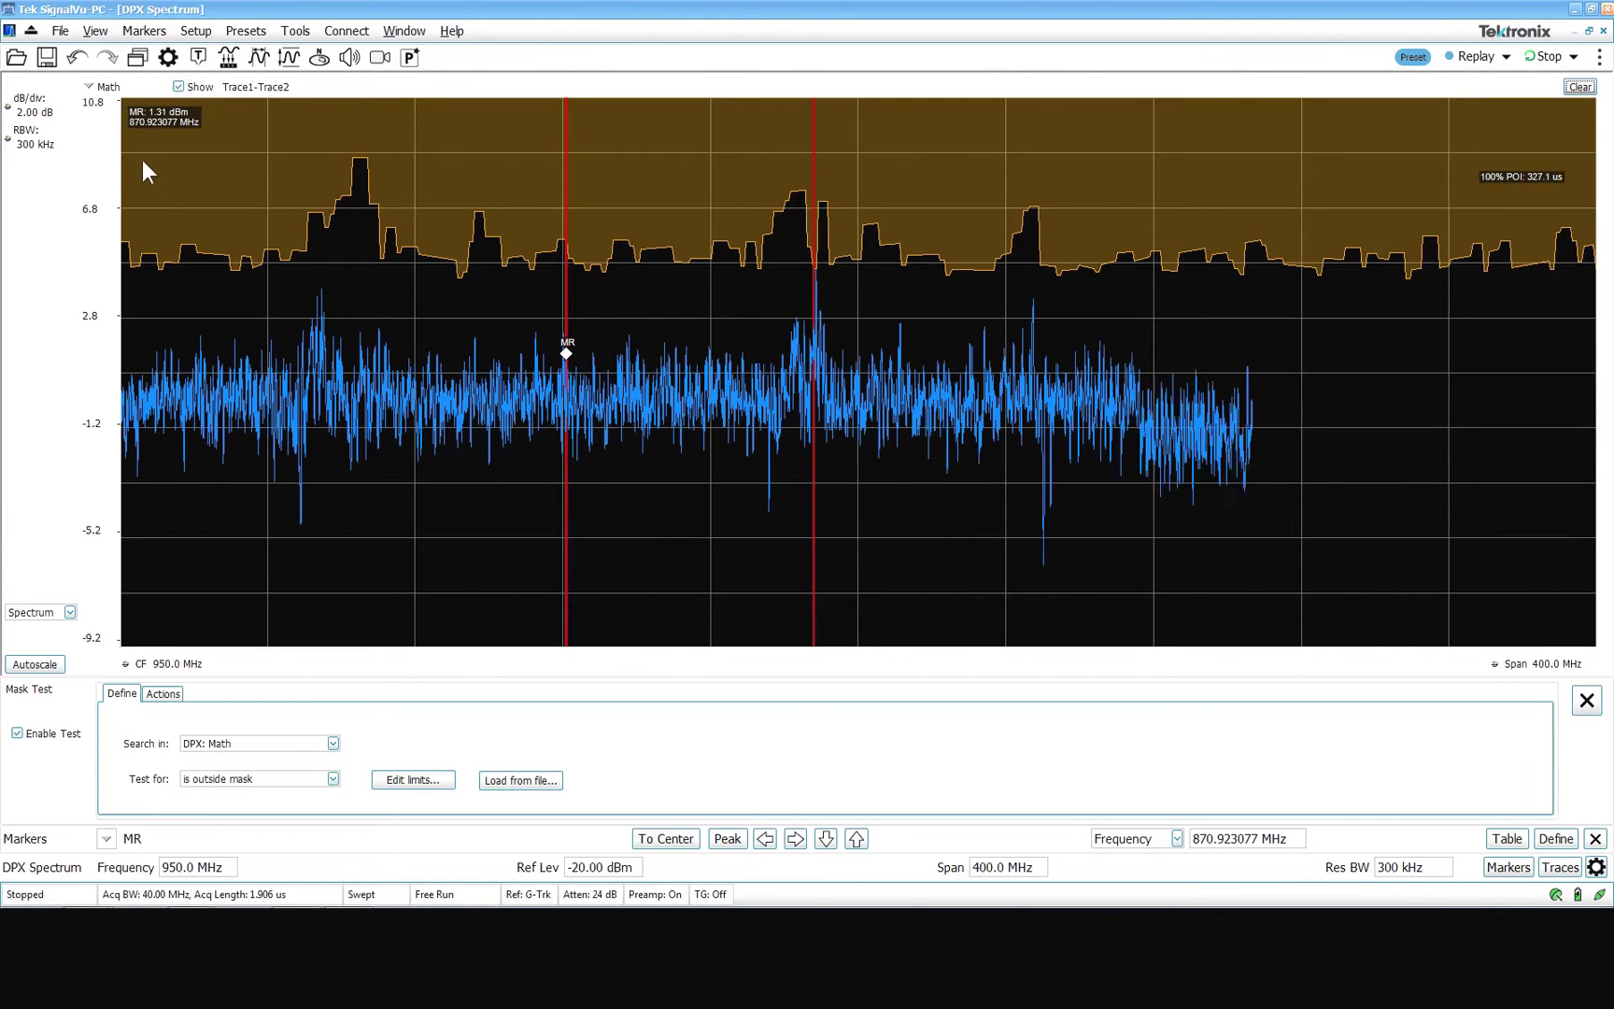
left_click(179, 87)
left_click(180, 87)
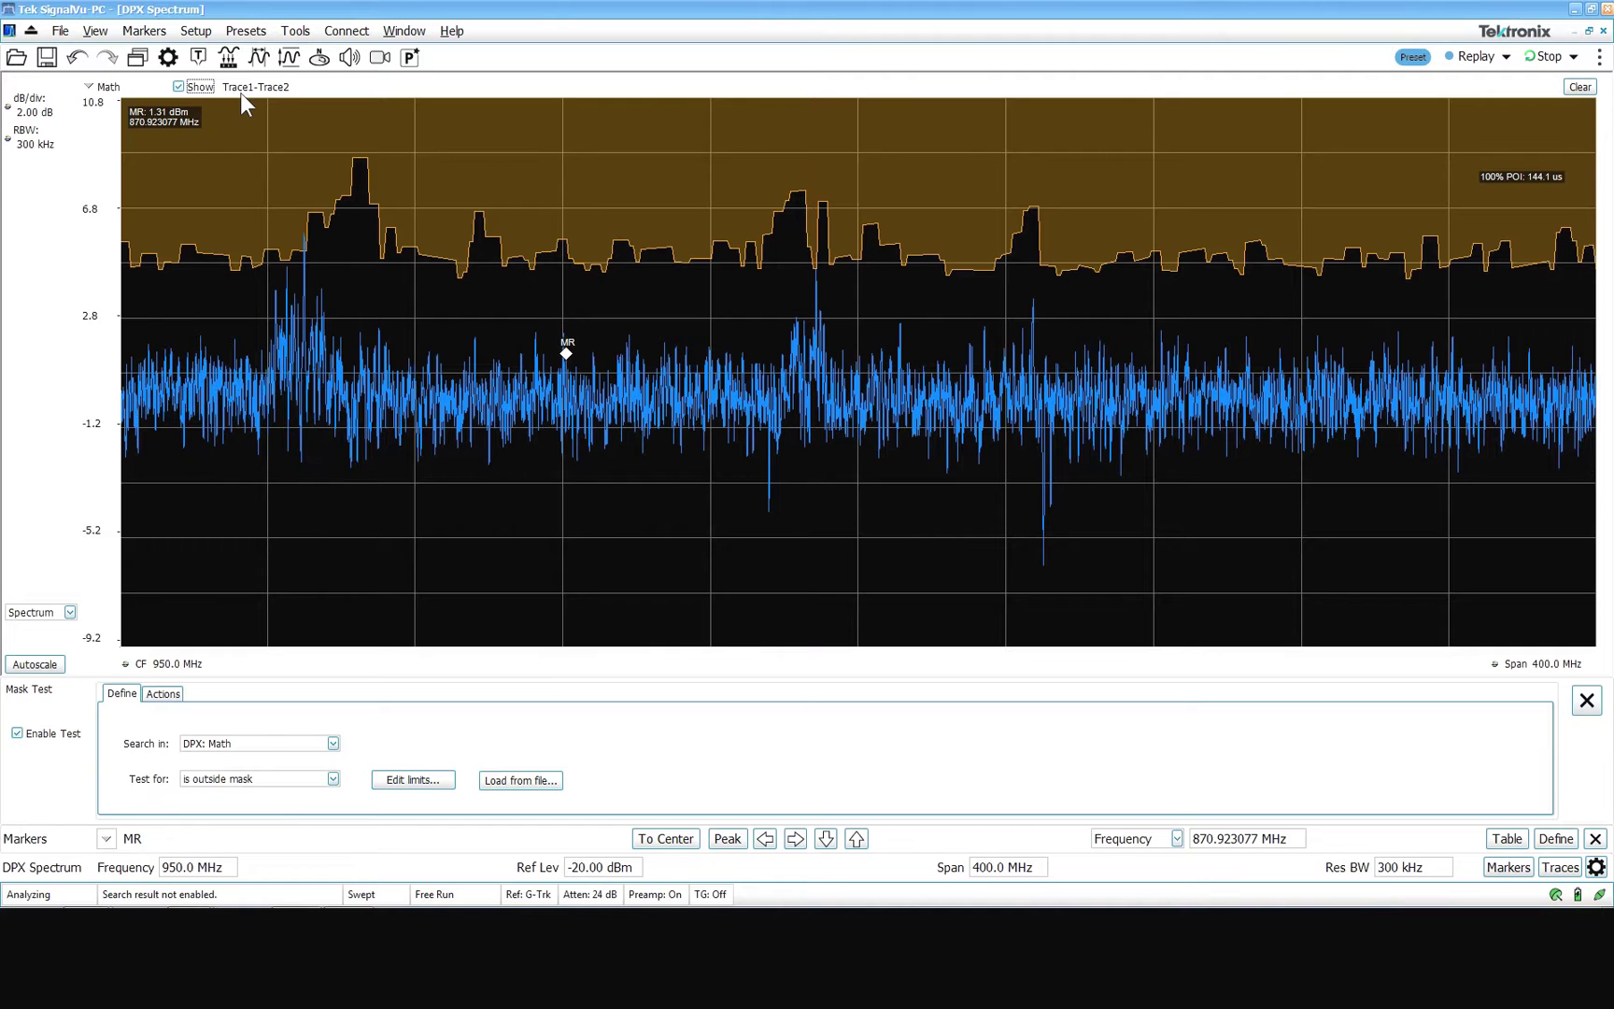
- In DPX trace settings, hide recalled Trace2, show it as +Peak Hold, and begin saving it
double_click(224, 373)
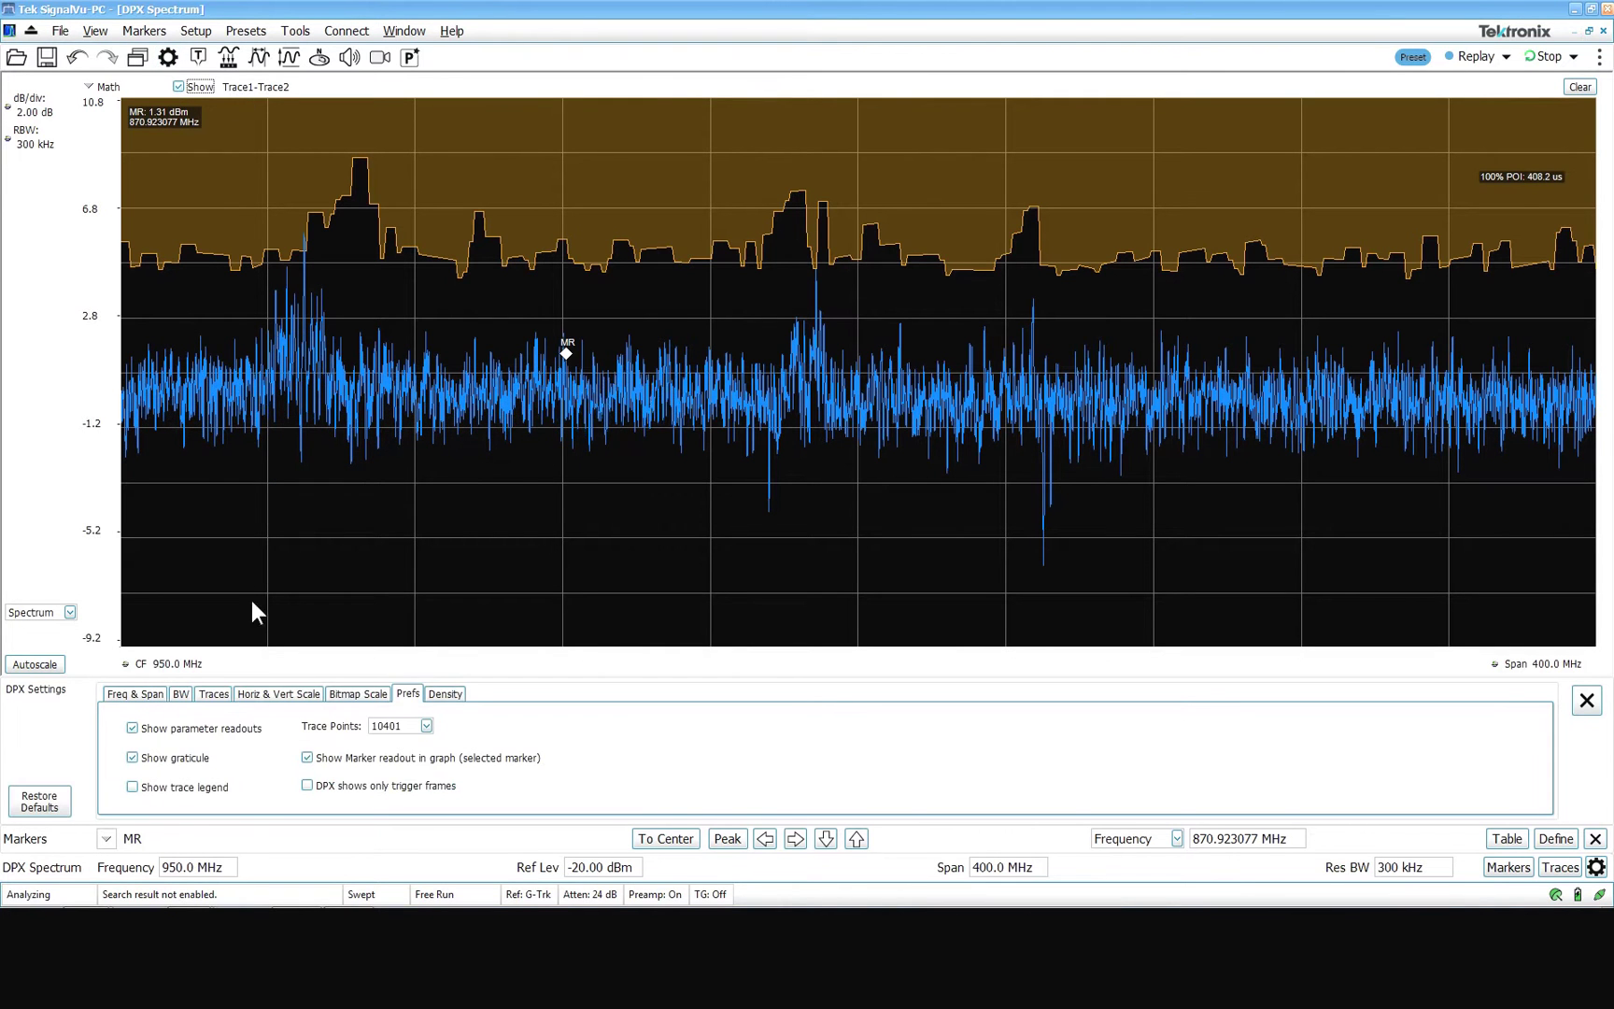
left_click(213, 694)
left_click(246, 725)
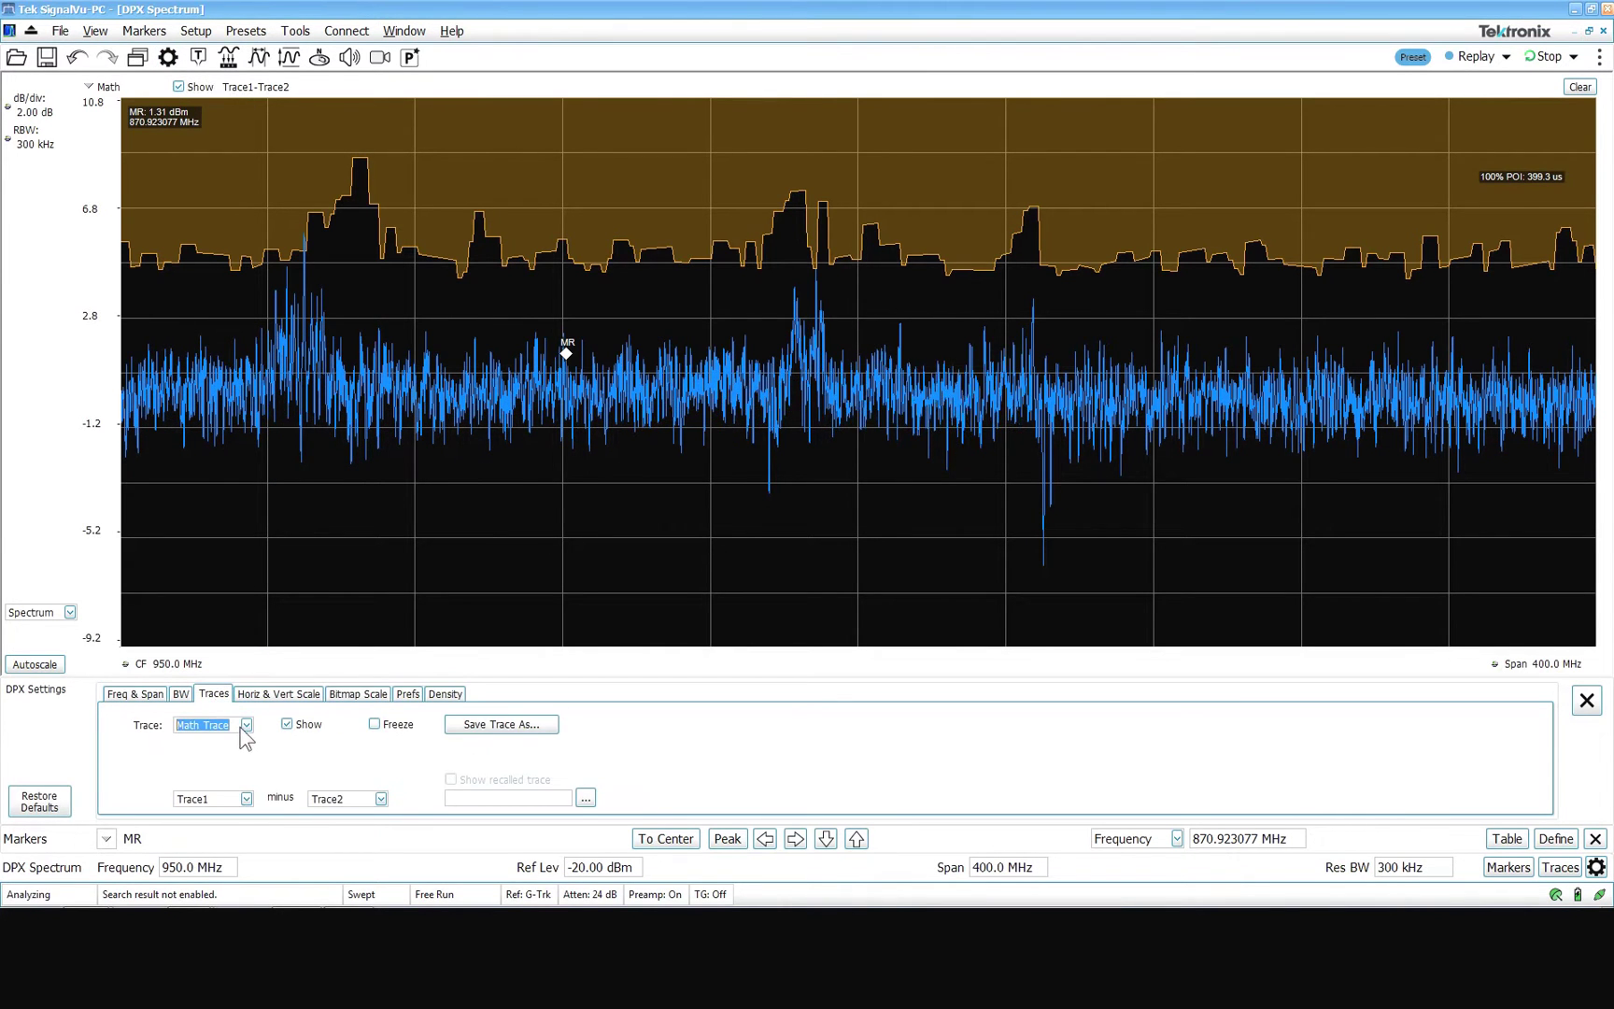
left_click(236, 756)
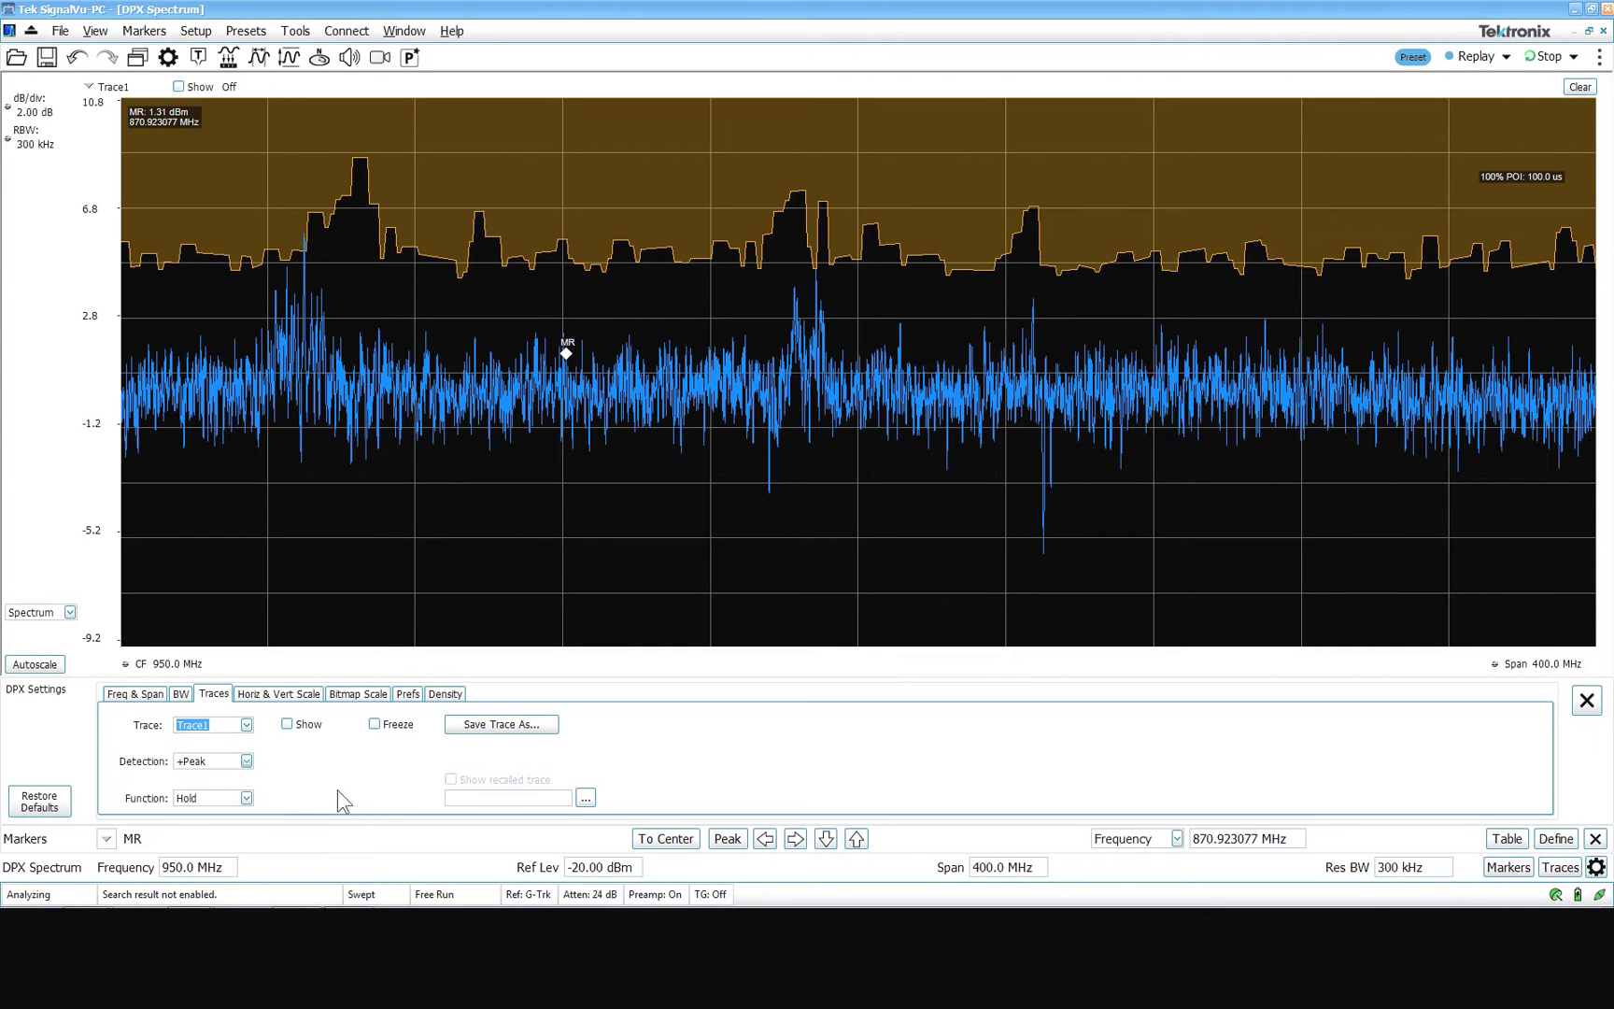
left_click(246, 725)
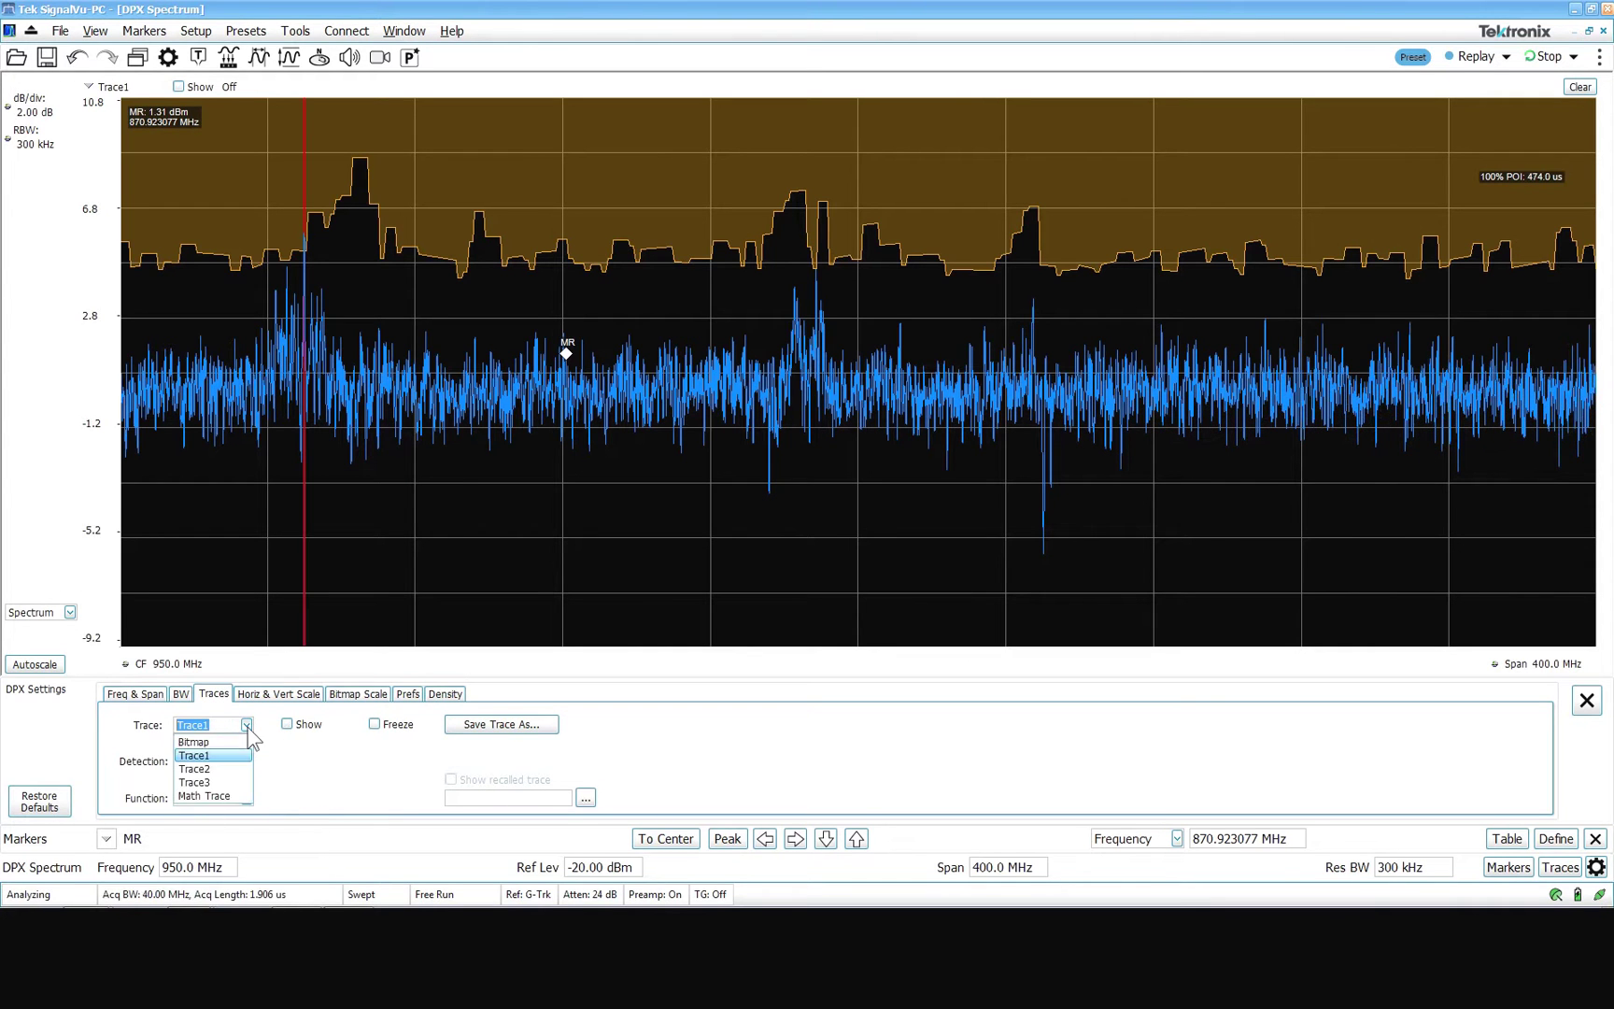
left_click(238, 771)
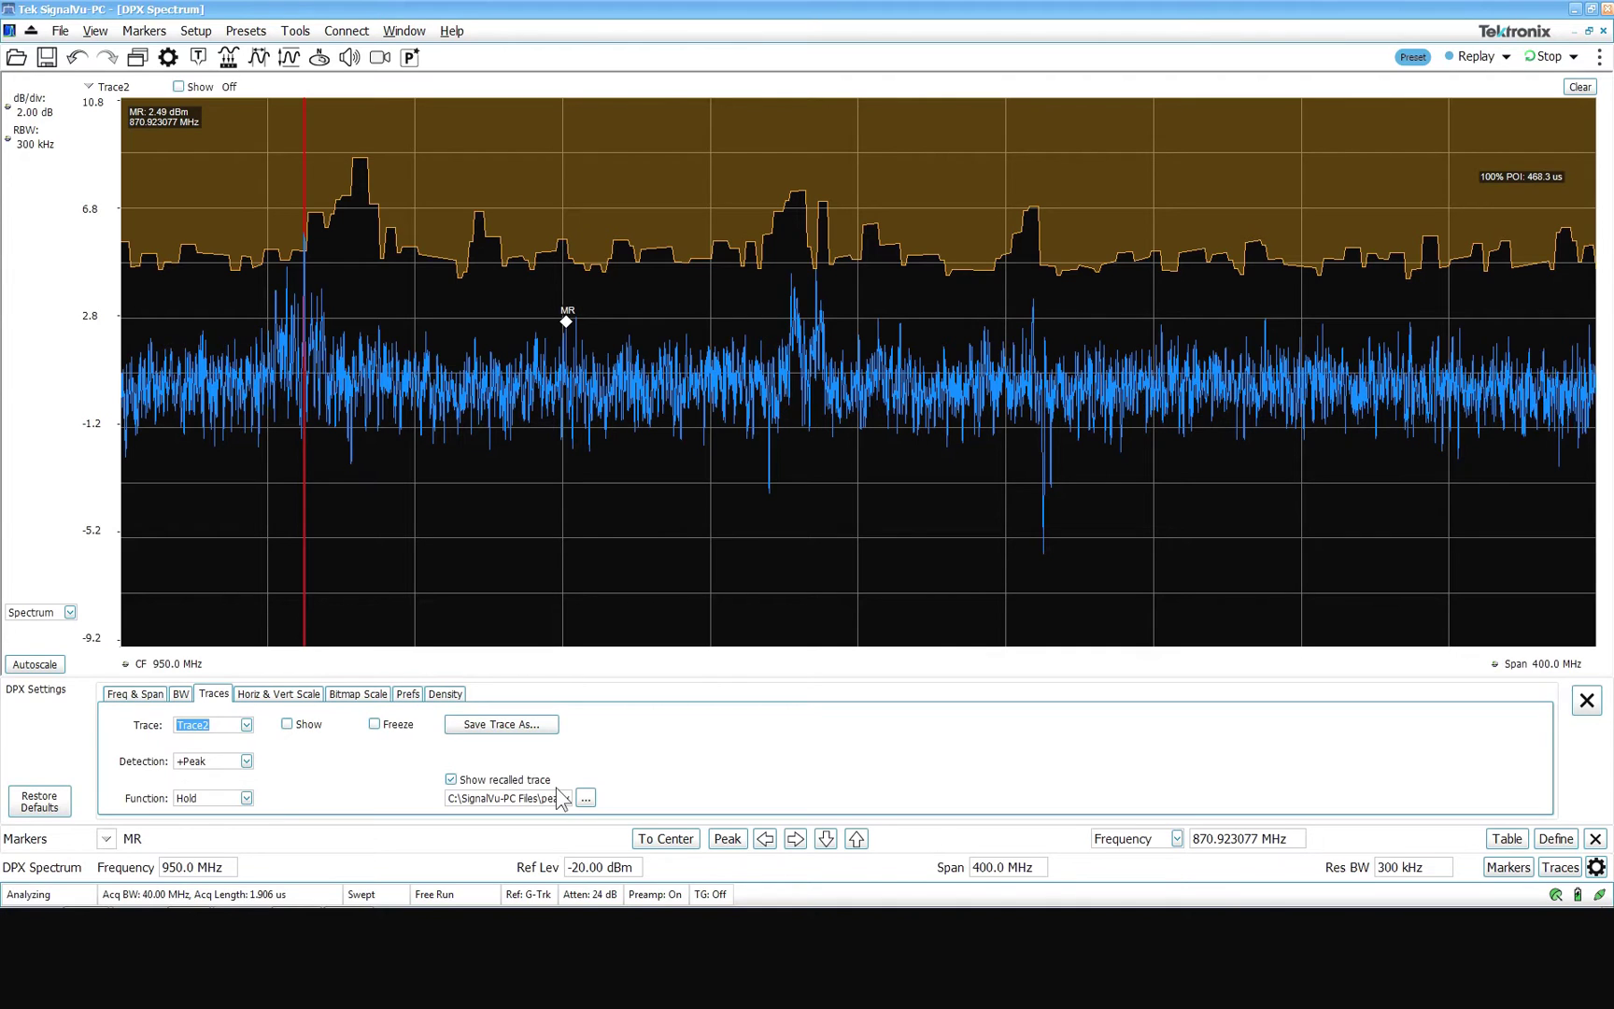
left_click(452, 781)
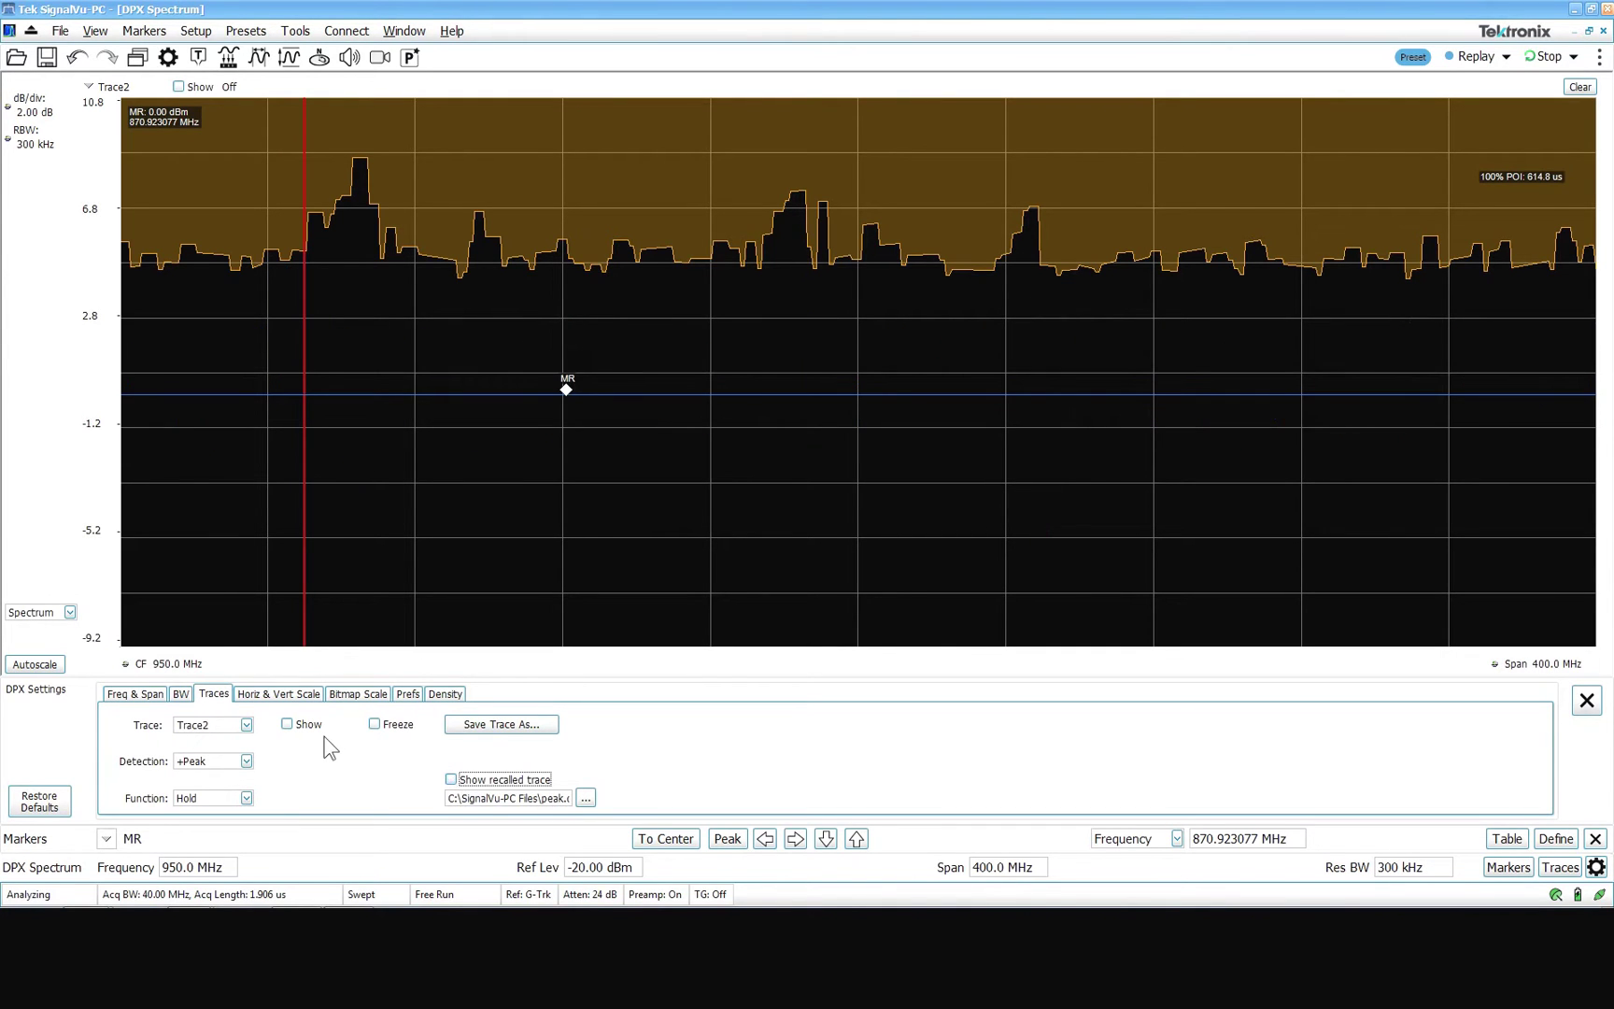
left_click(292, 725)
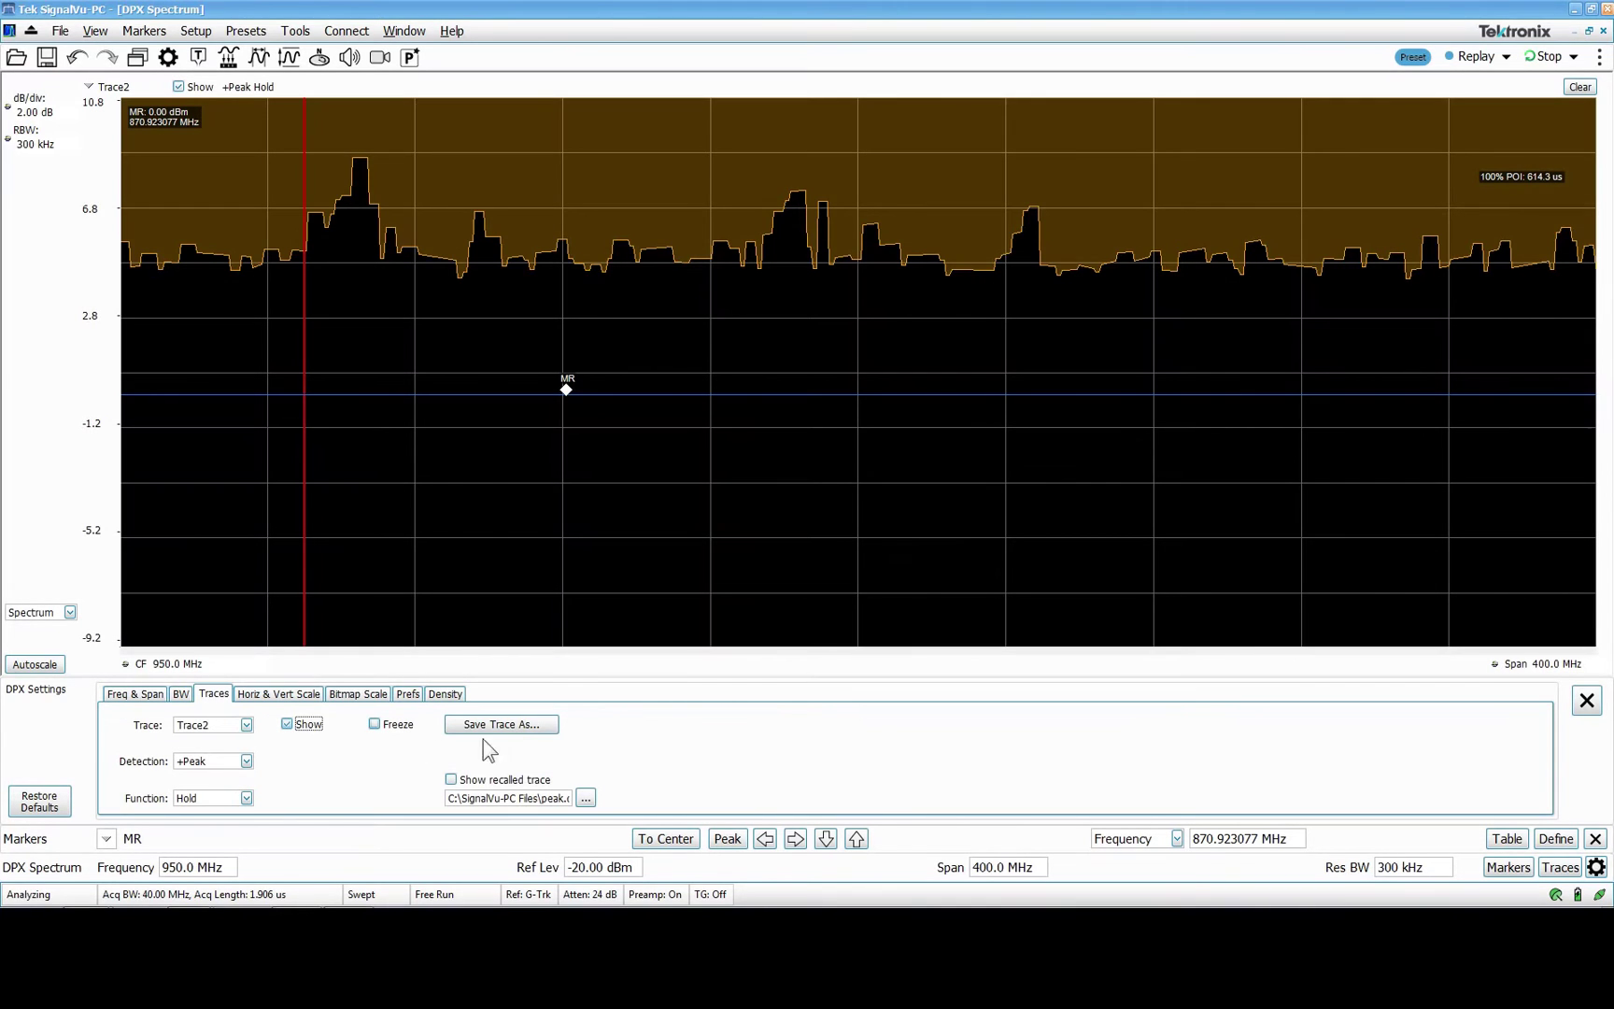
left_click(504, 726)
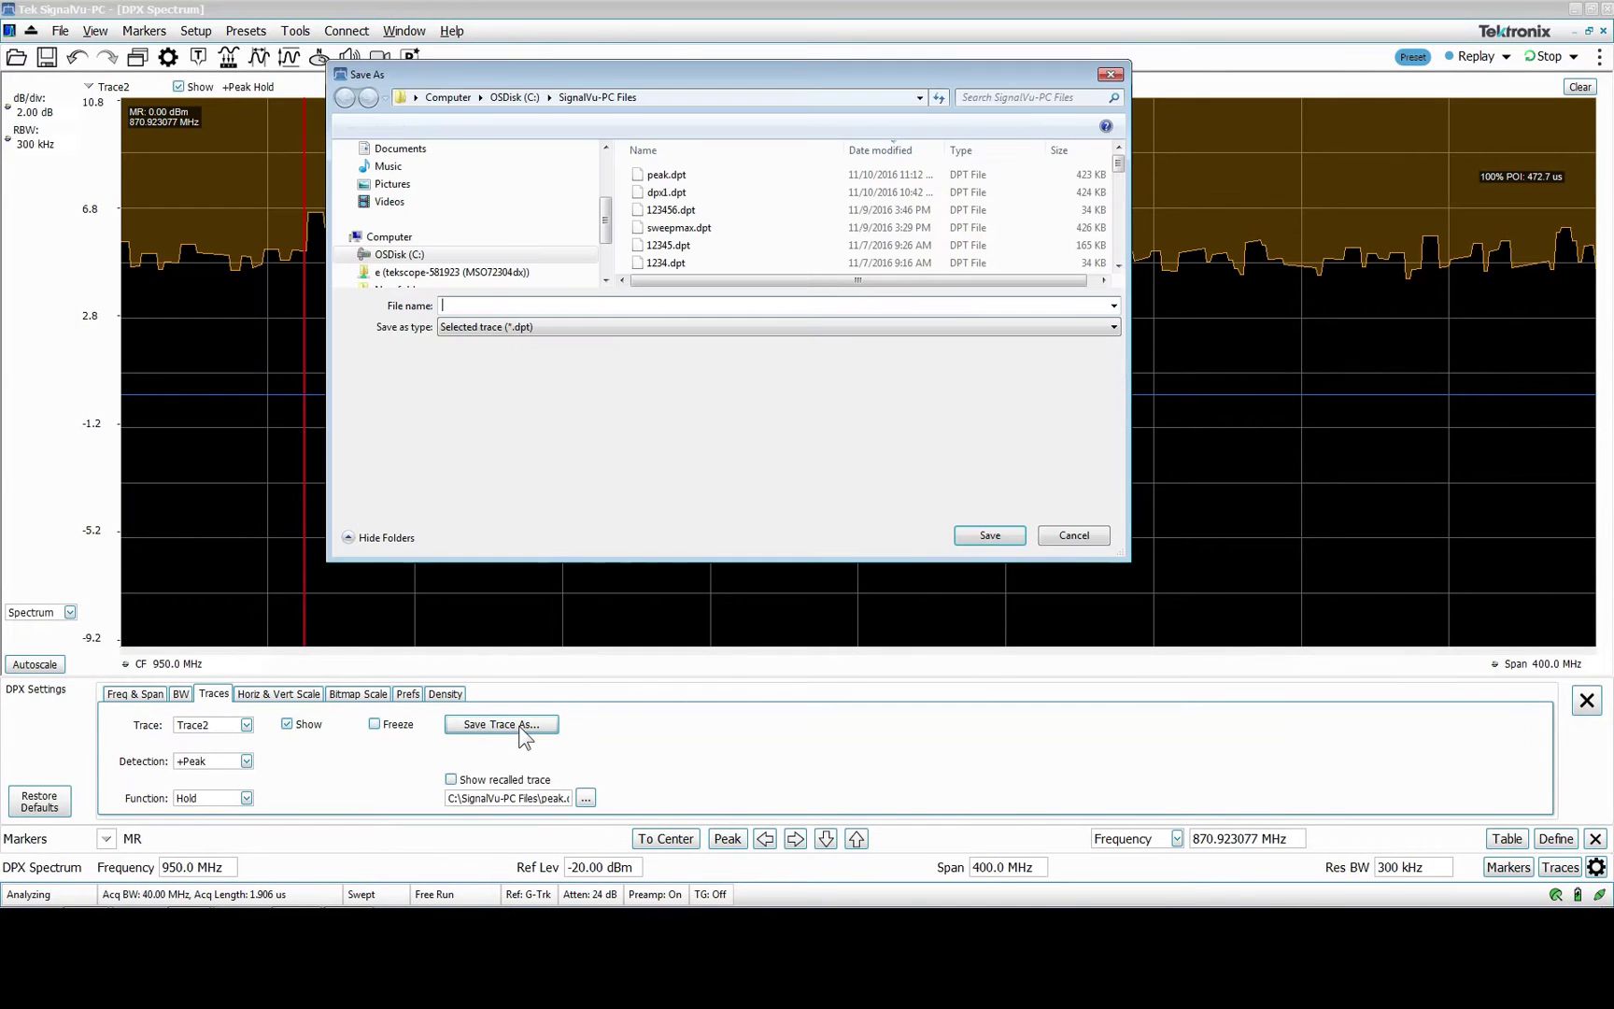
- Overwrite peak.dpt with the Trace2 data and display the recalled file as Trace2
double_click(682, 179)
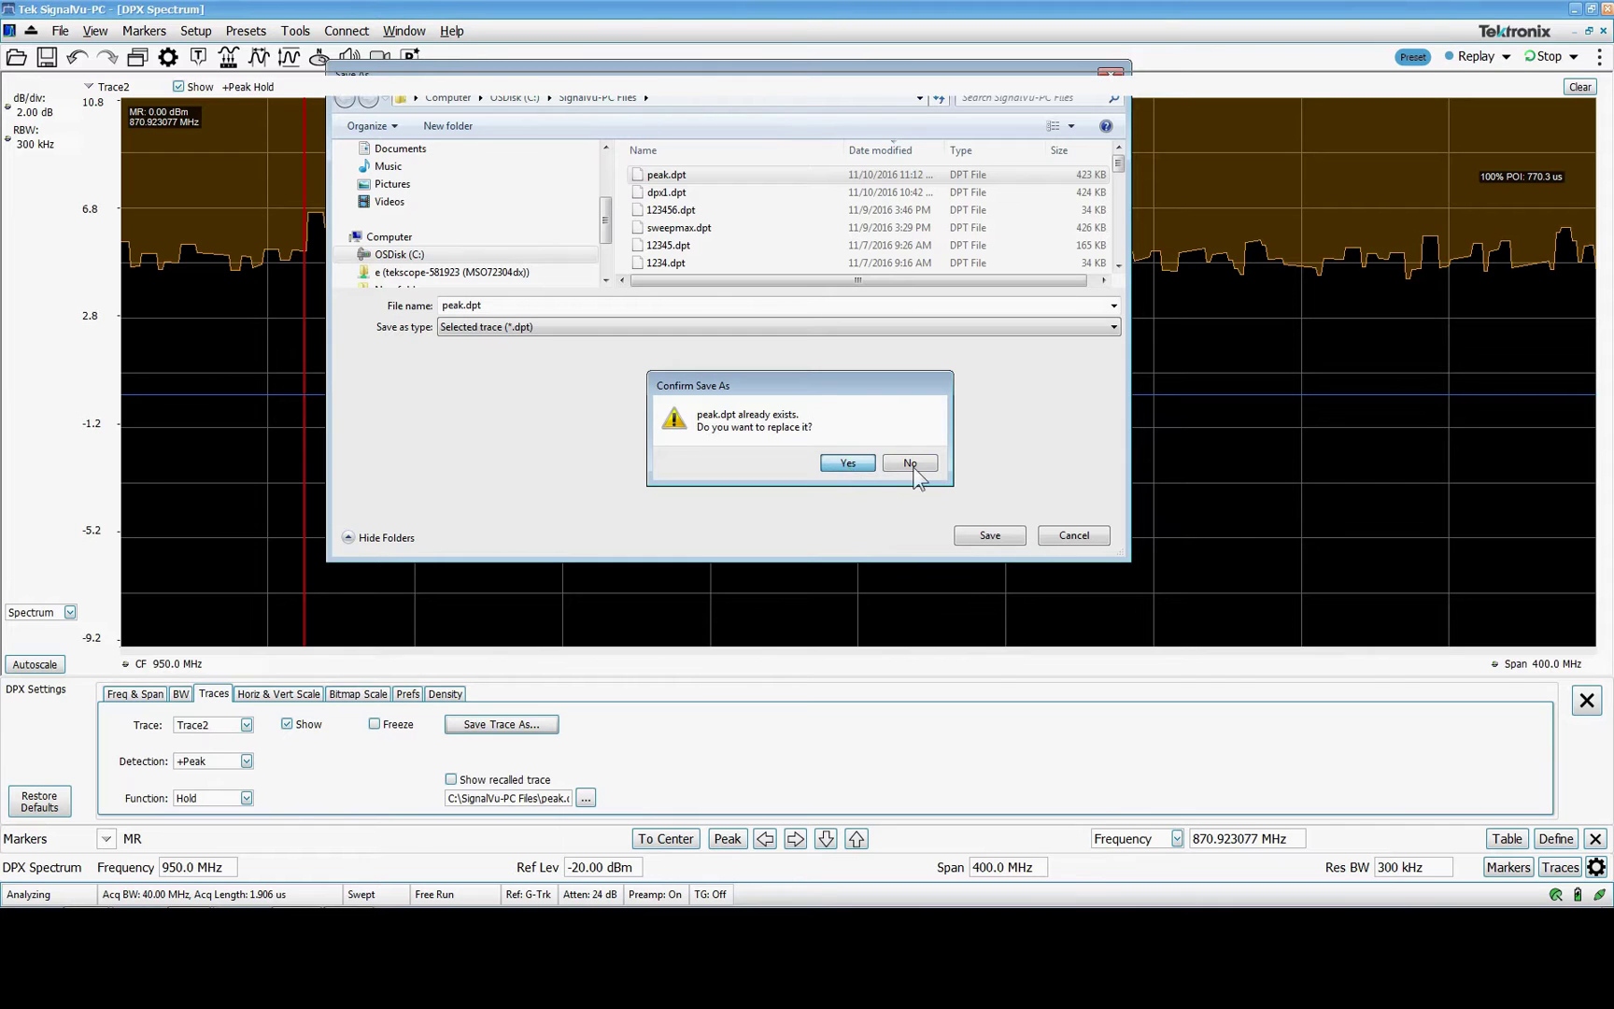
left_click(847, 463)
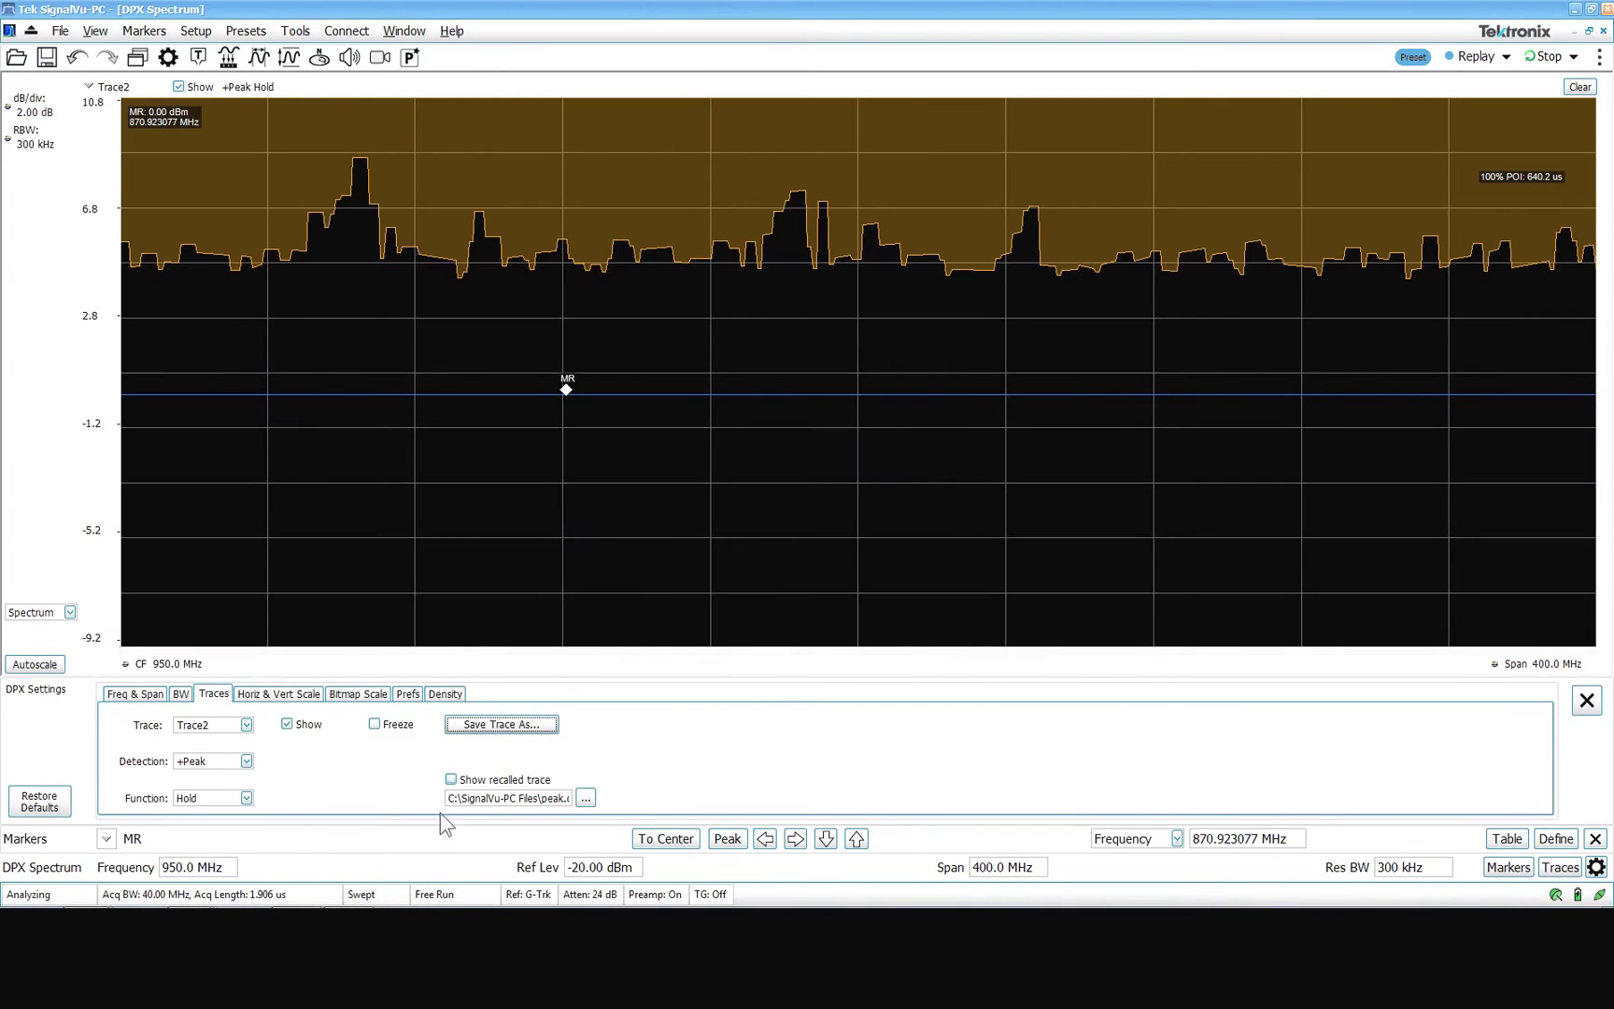
left_click(452, 781)
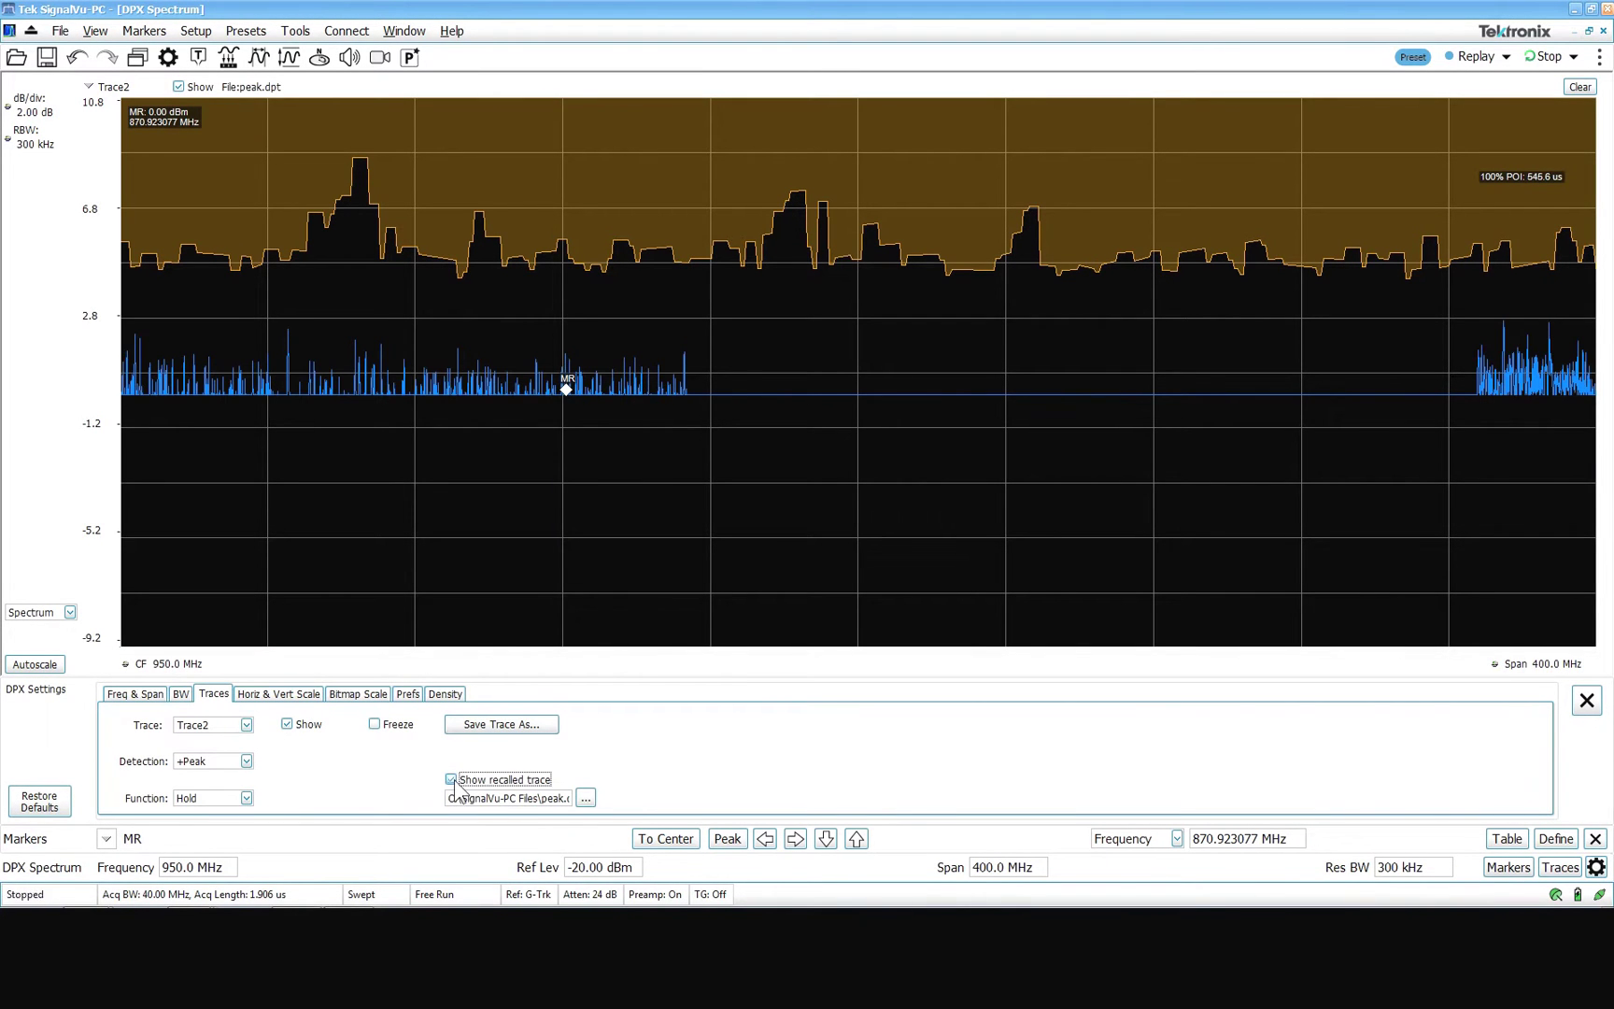
- Clear the DPX trace and bring up the Freq & Span page (950 MHz centre, 400 MHz span)
left_click(1580, 86)
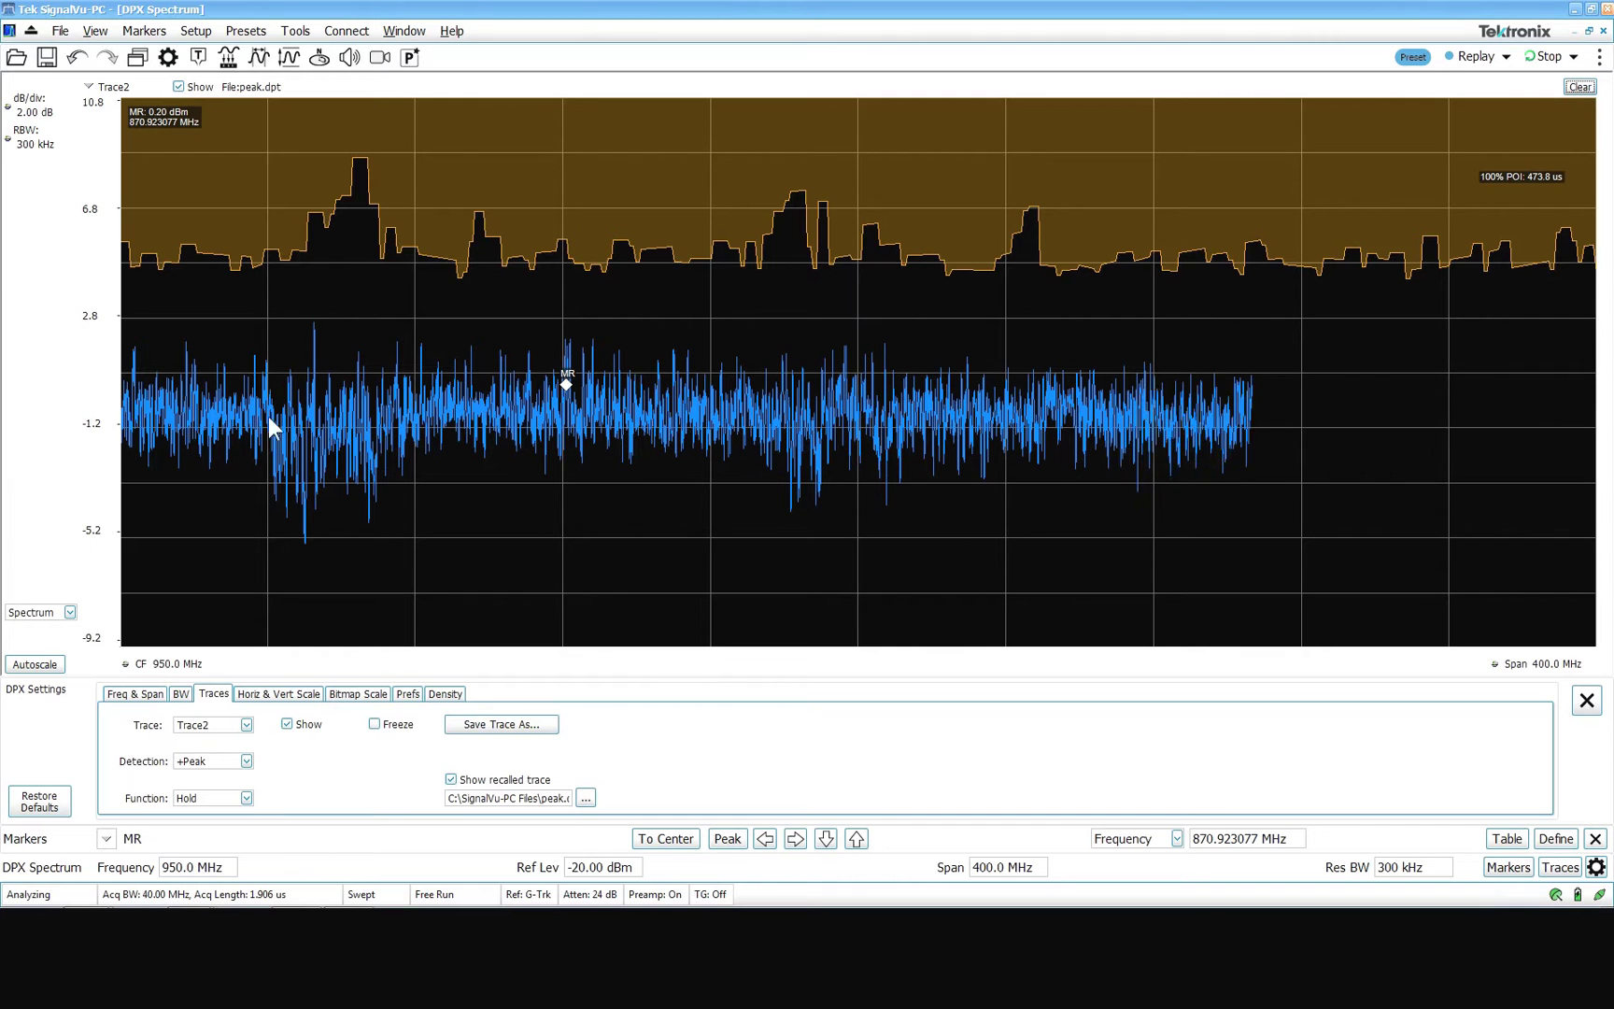
left_click(409, 695)
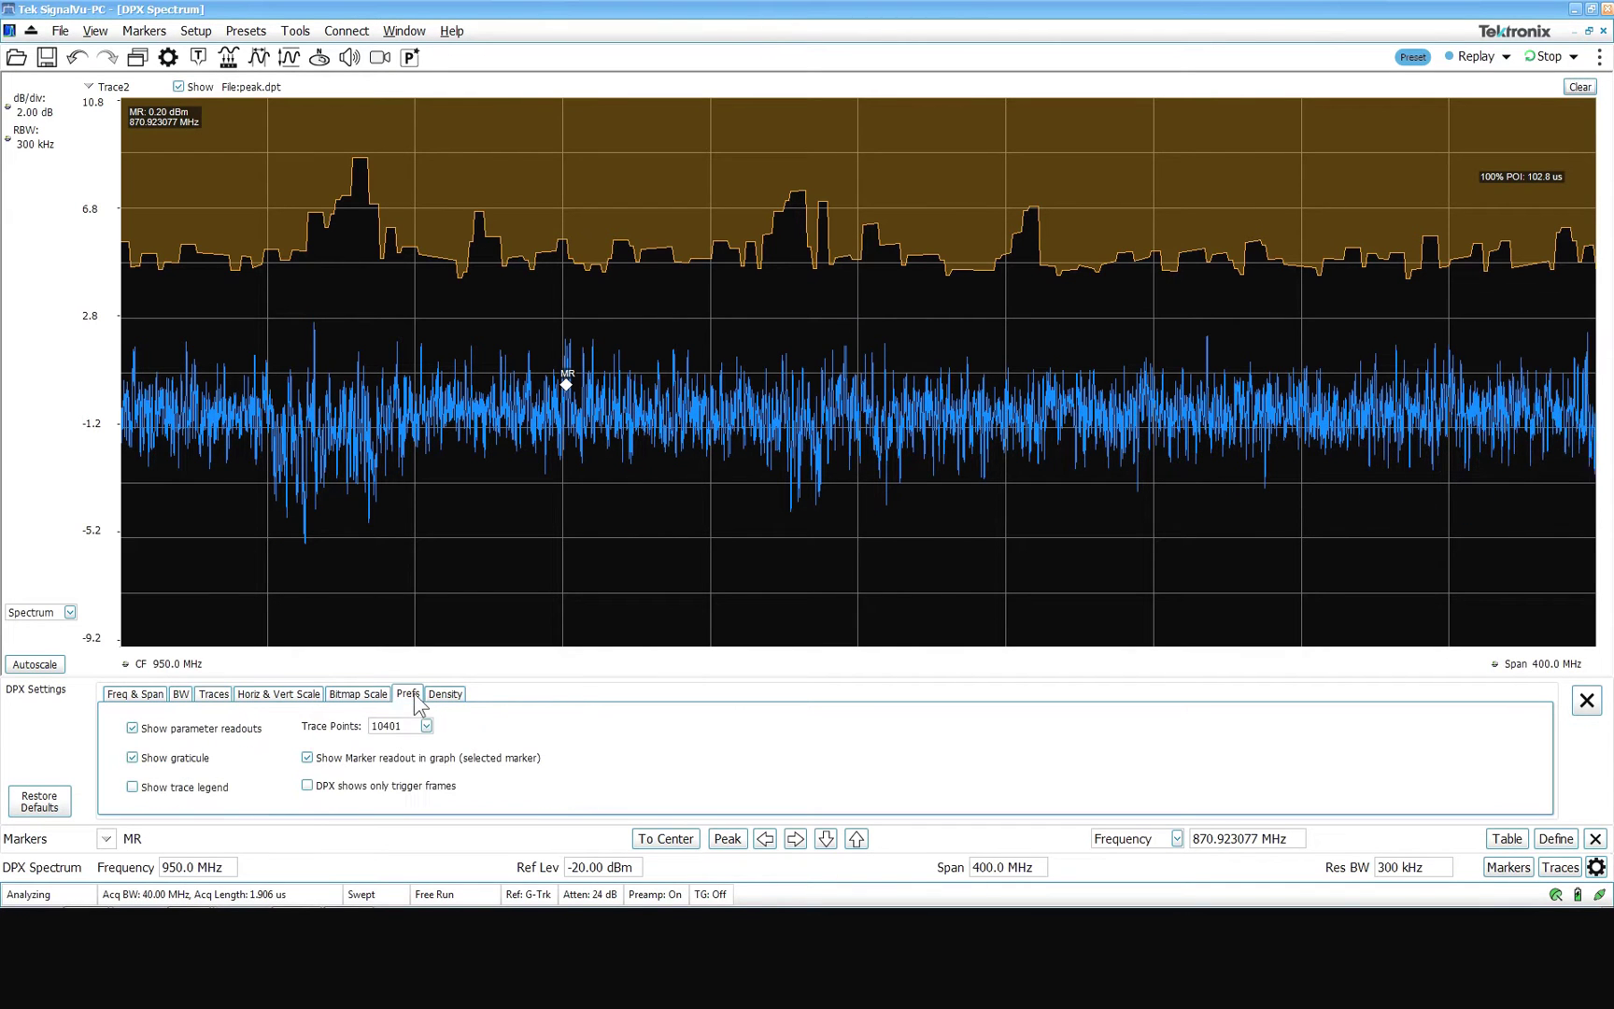
left_click(153, 695)
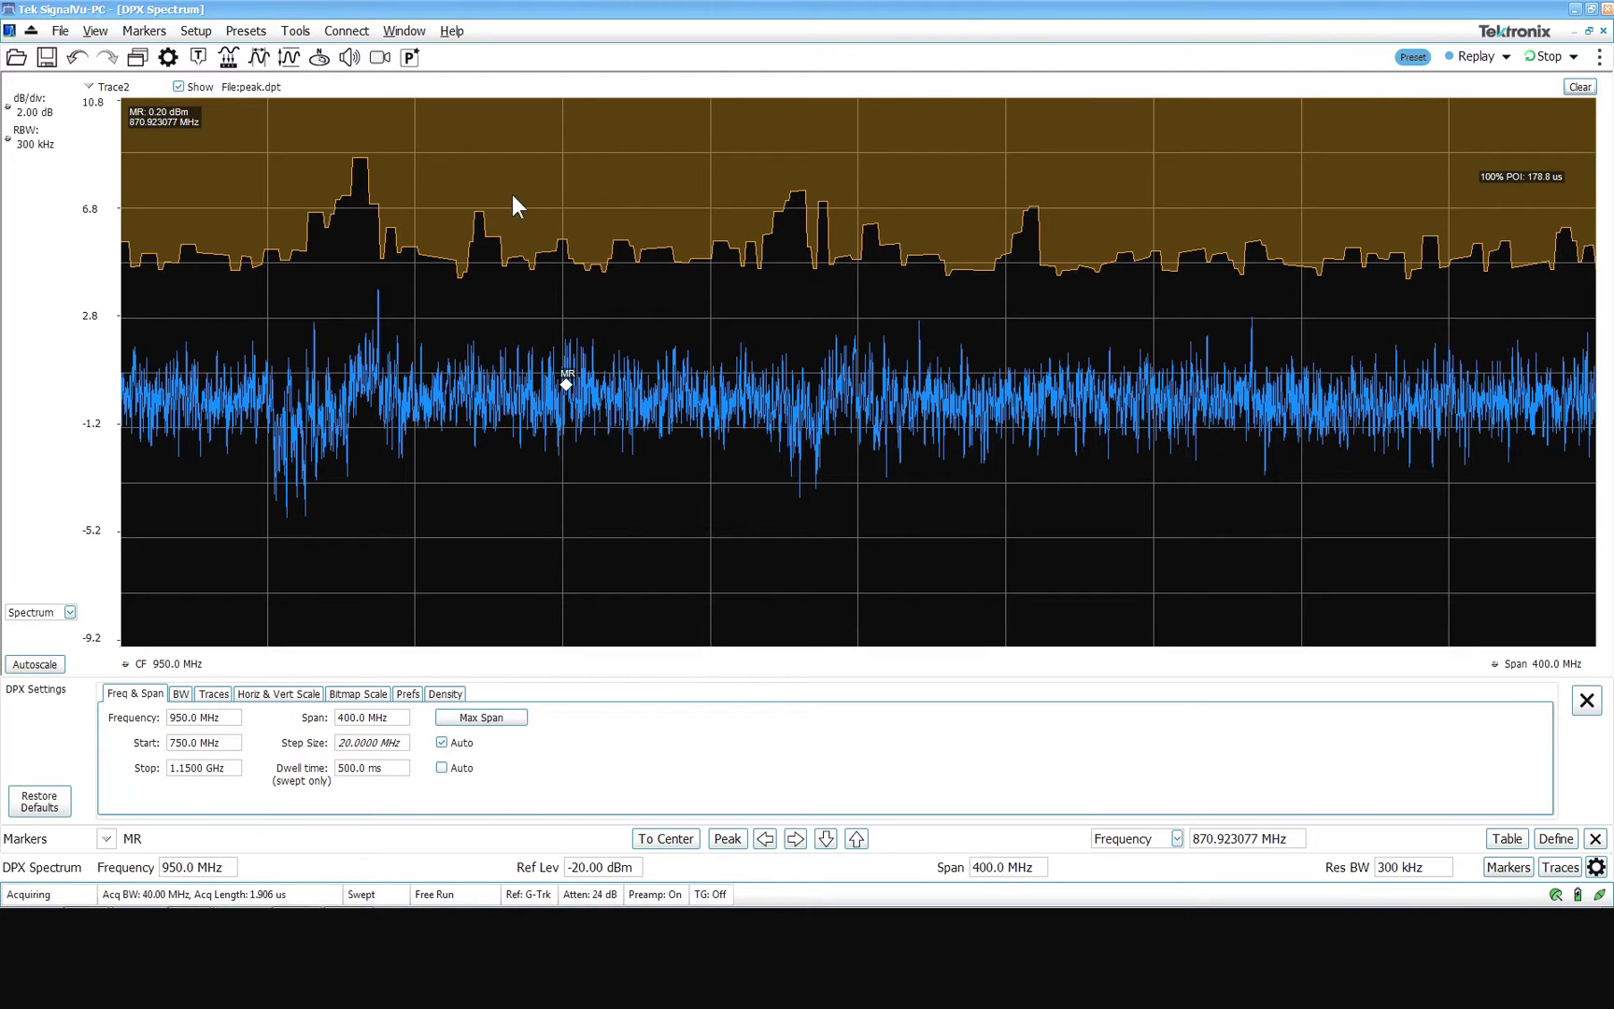
- Bring up the Mask Test settings and clear the live DPX trace
left_click(296, 32)
left_click(270, 54)
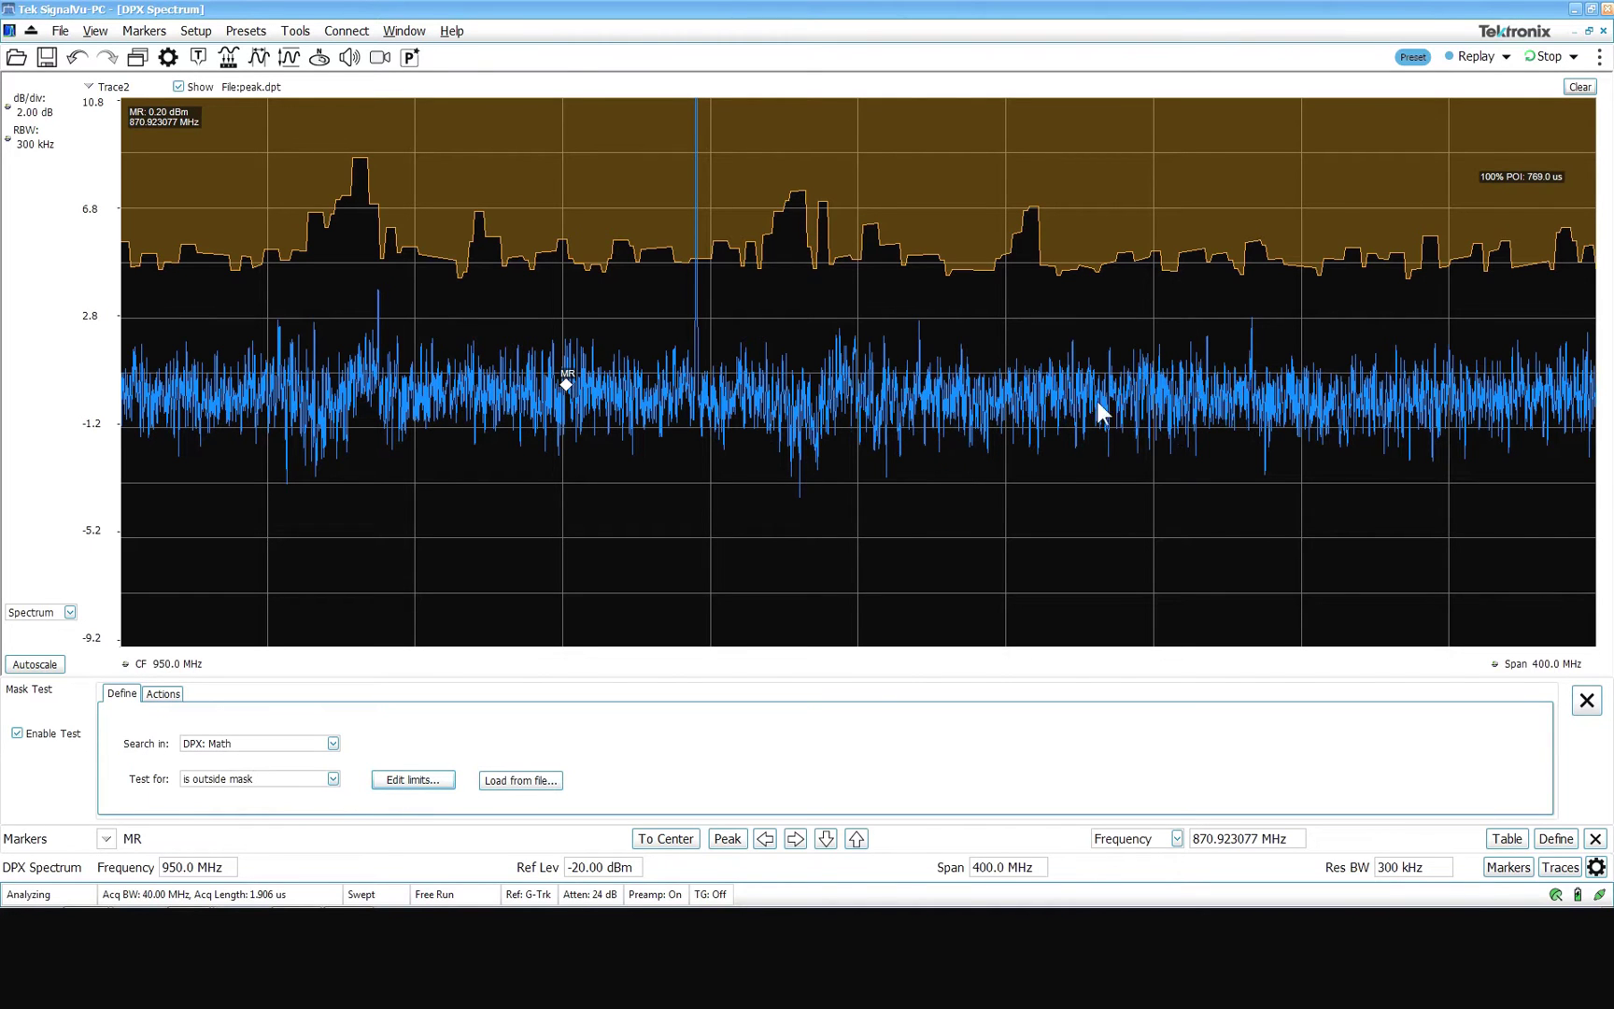
left_click(1579, 87)
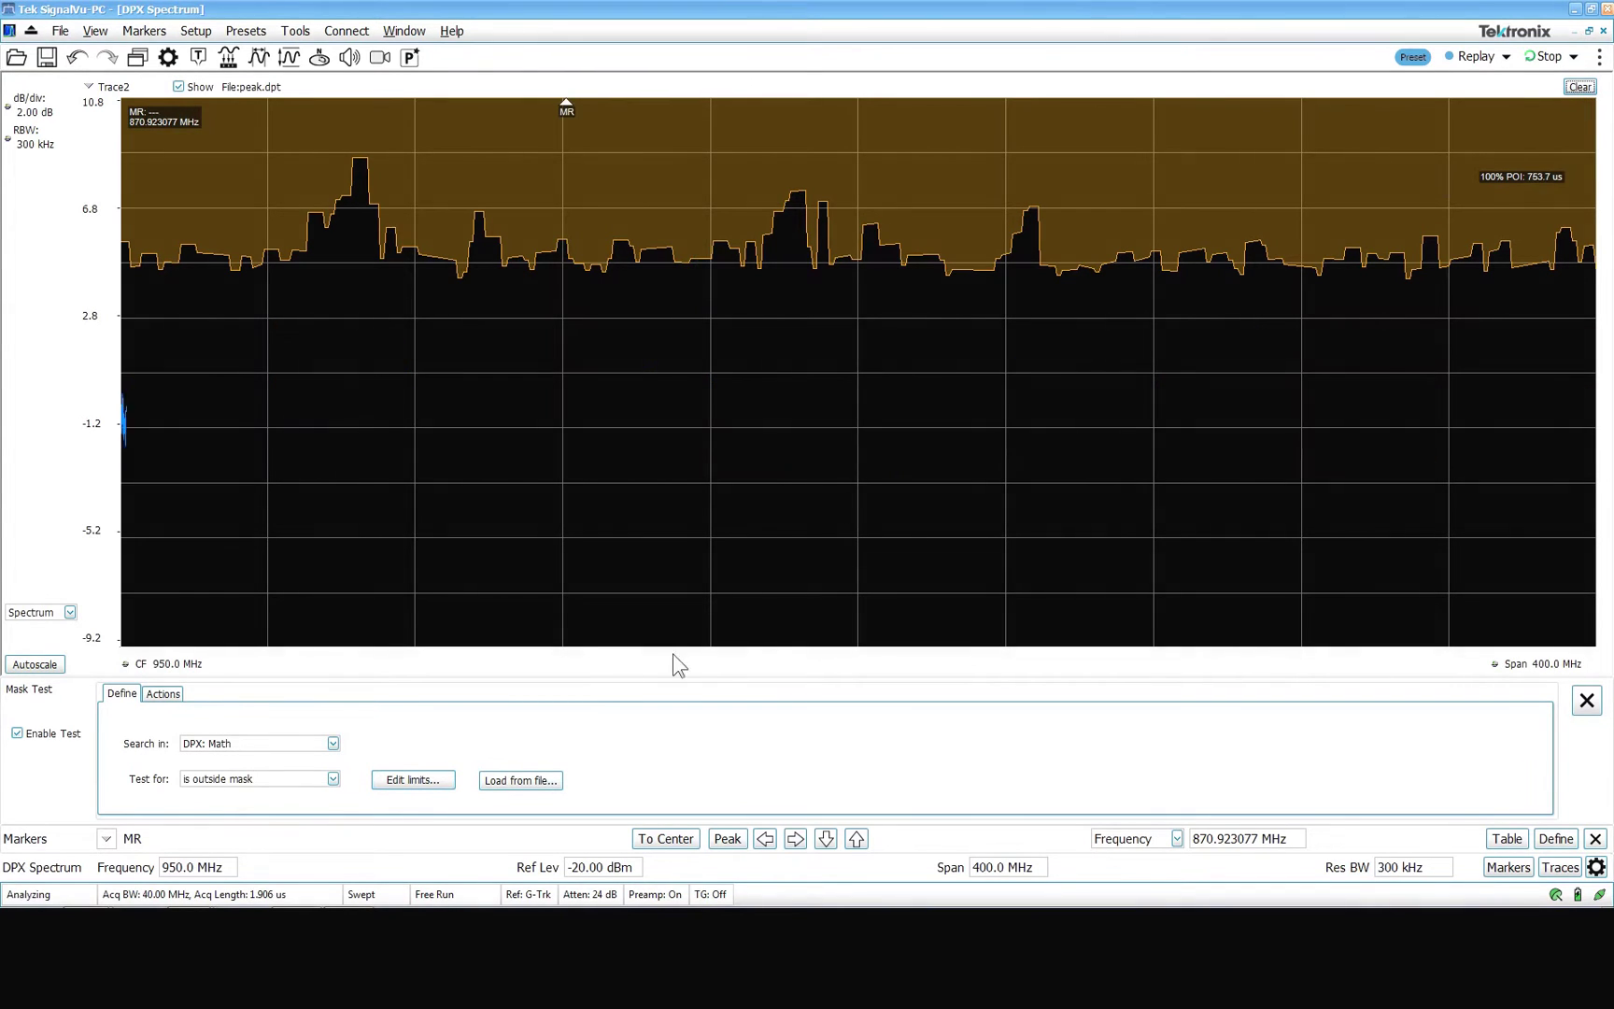
- Auto-draw the upper mask from DPX Math with a 10 MHz X margin, then close the editor
left_click(413, 781)
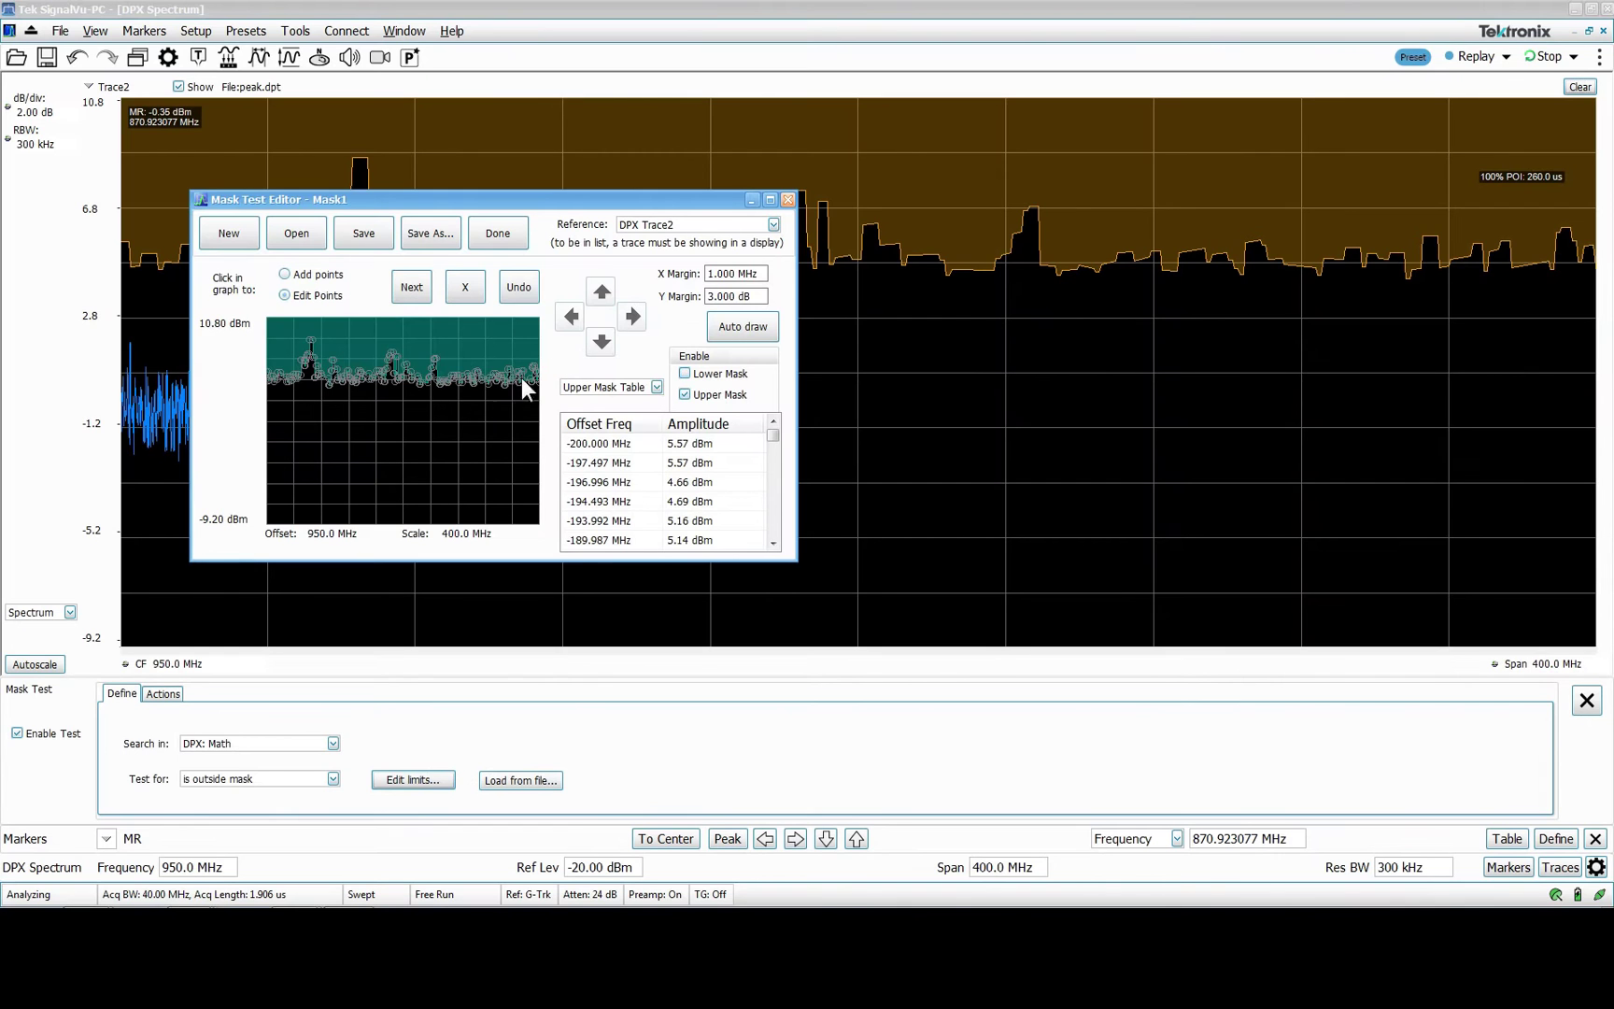
left_click(669, 229)
left_click(657, 257)
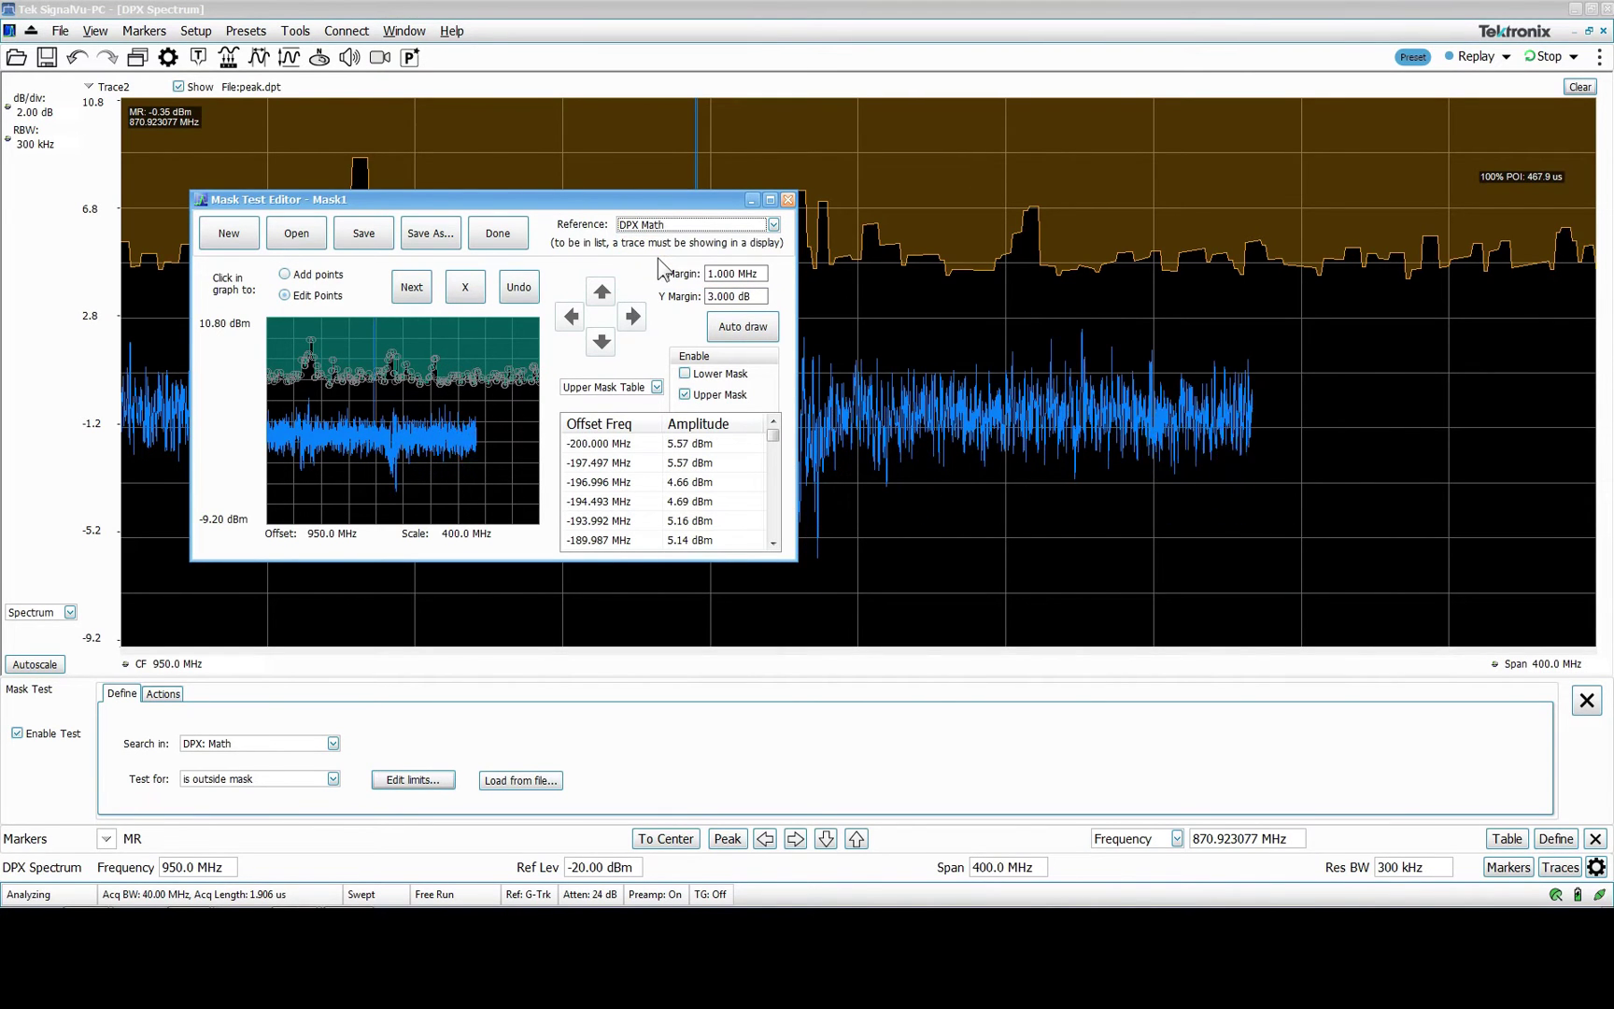
triple_click(719, 272)
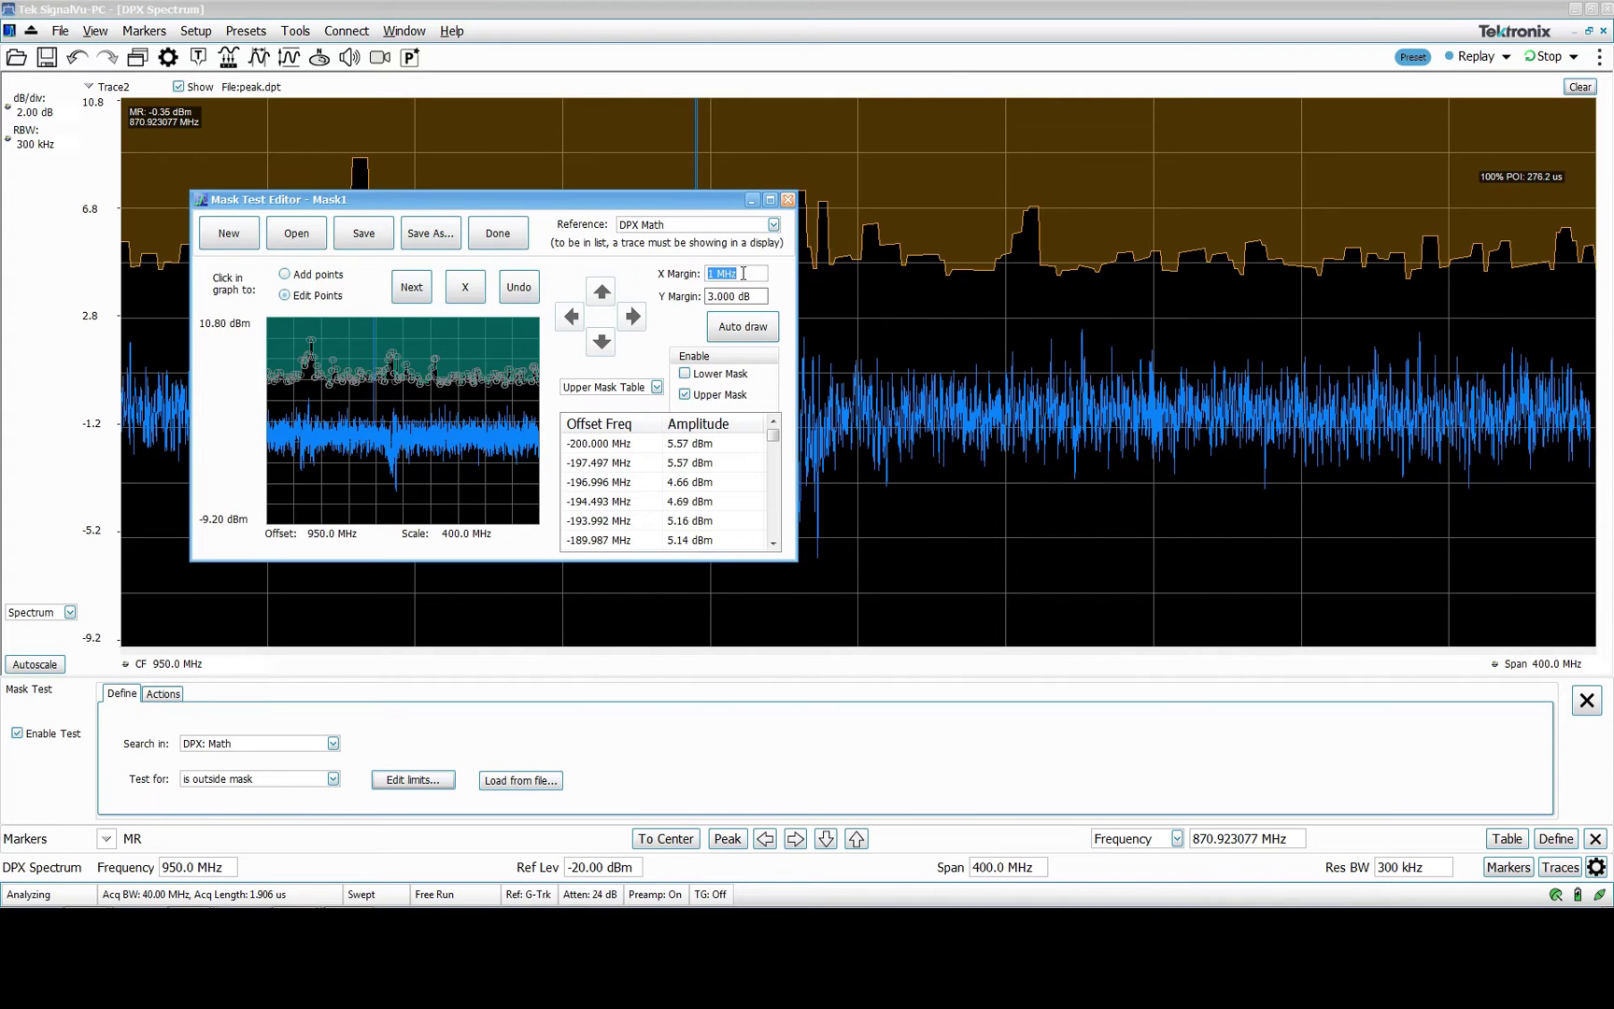
type("10m")
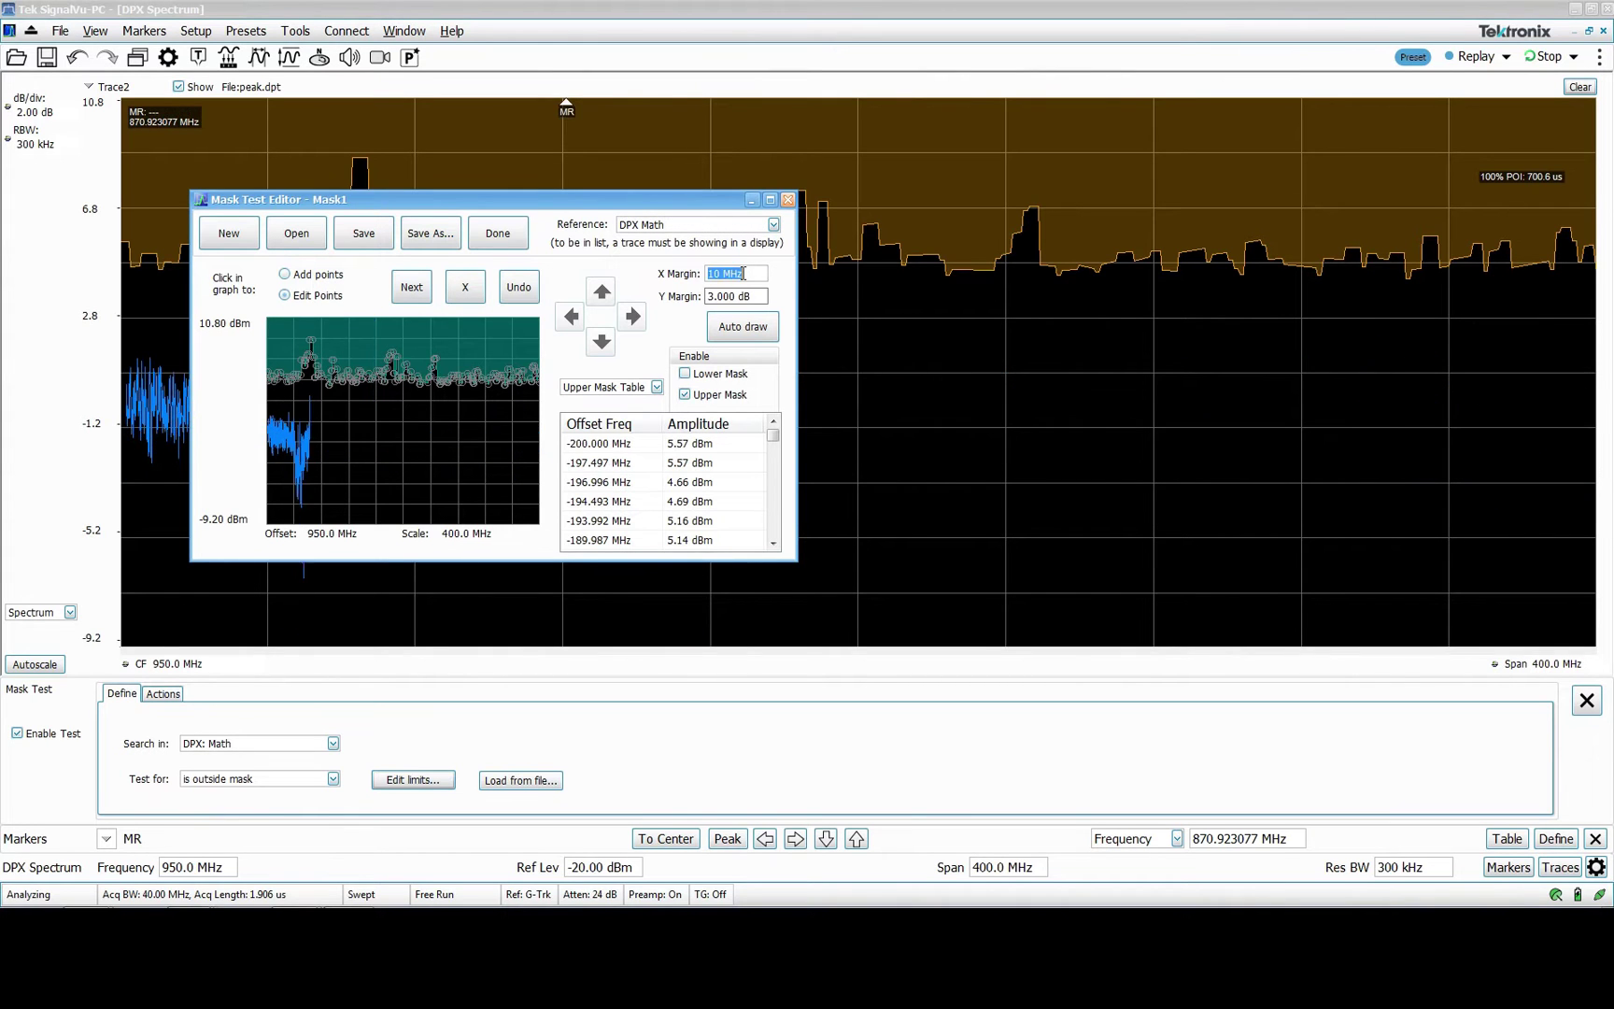
left_click(715, 331)
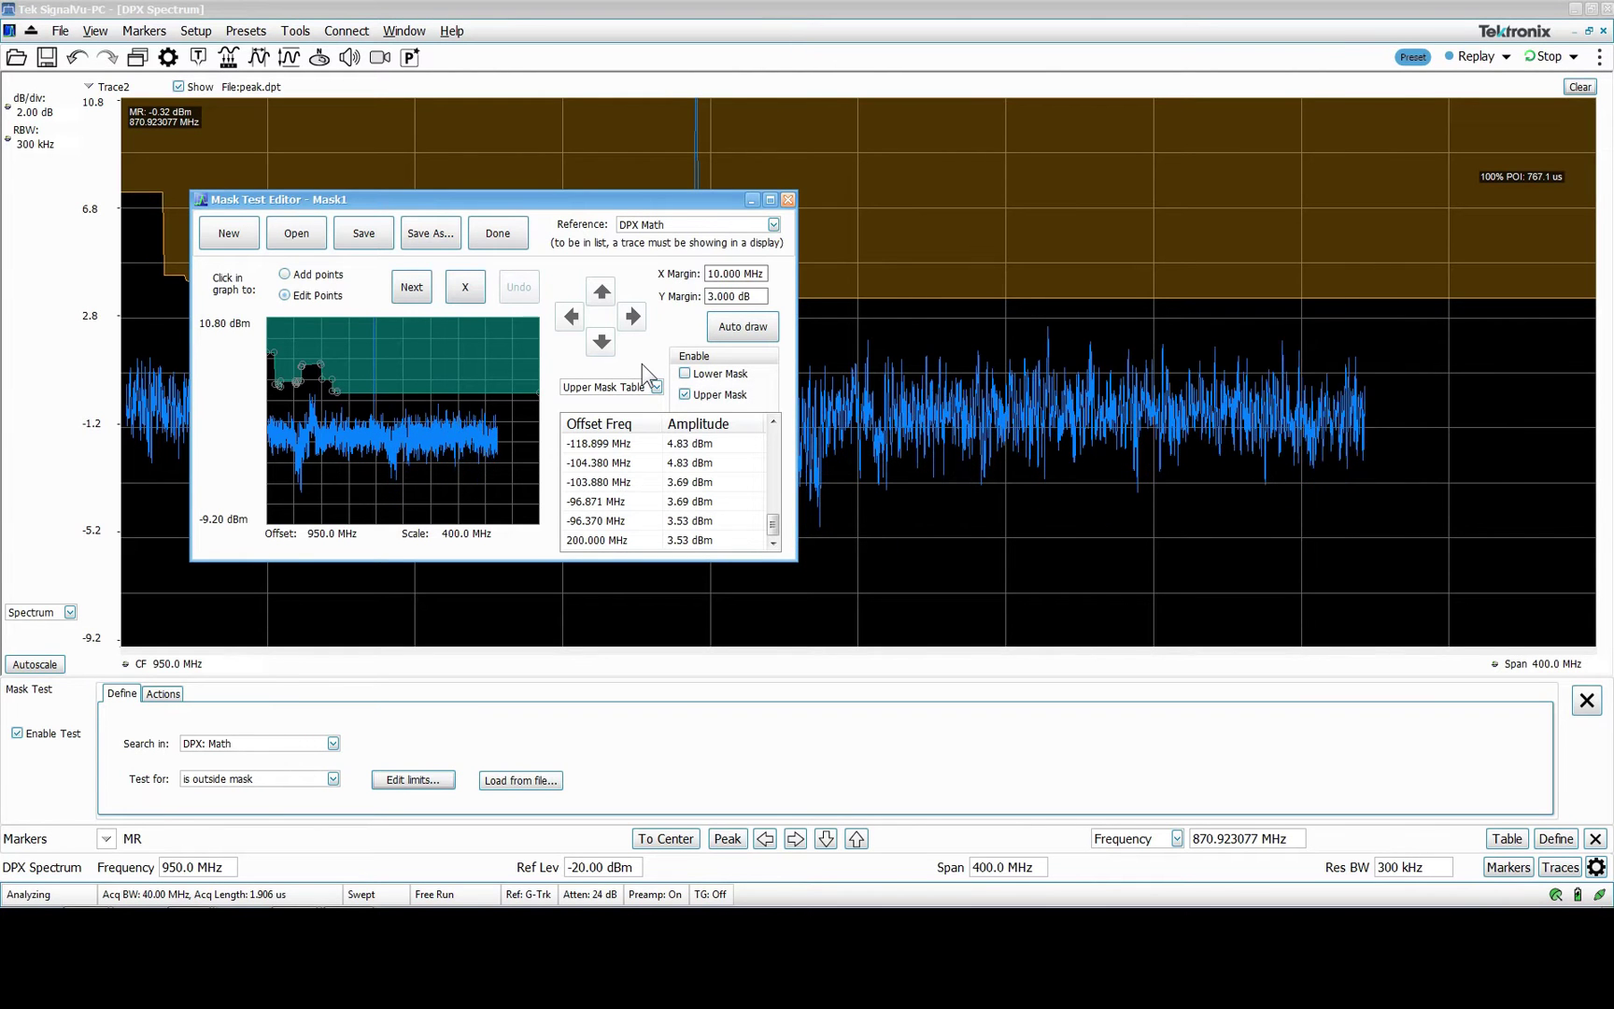
left_click(741, 329)
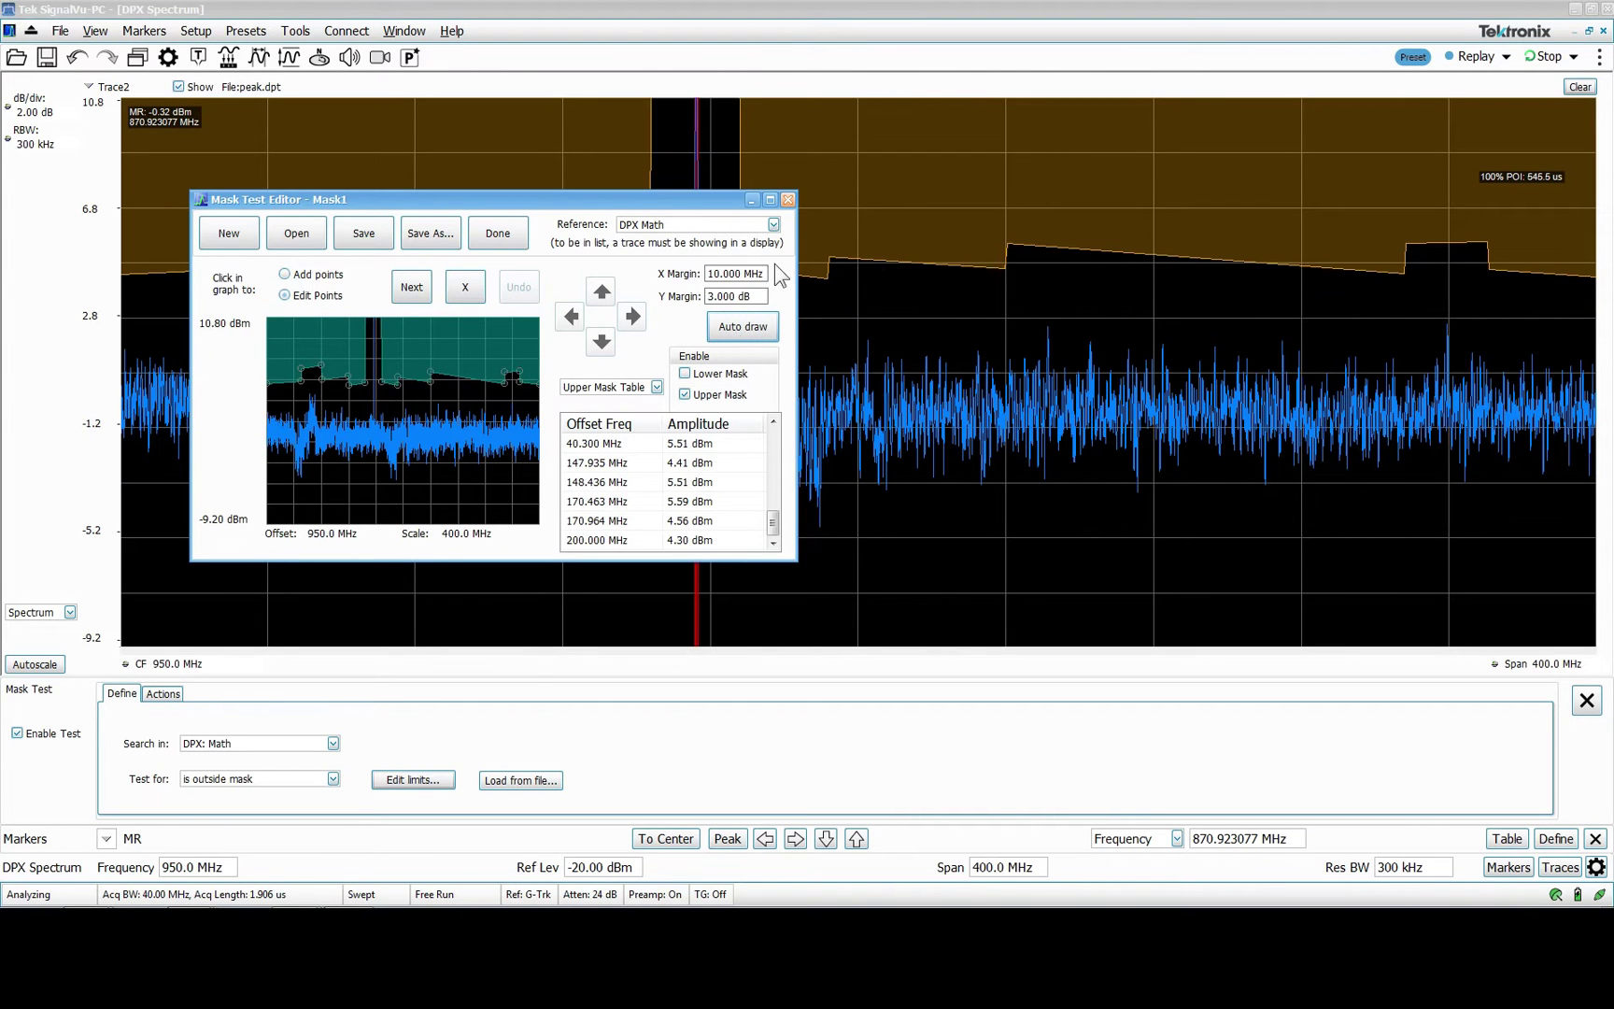
left_click(787, 200)
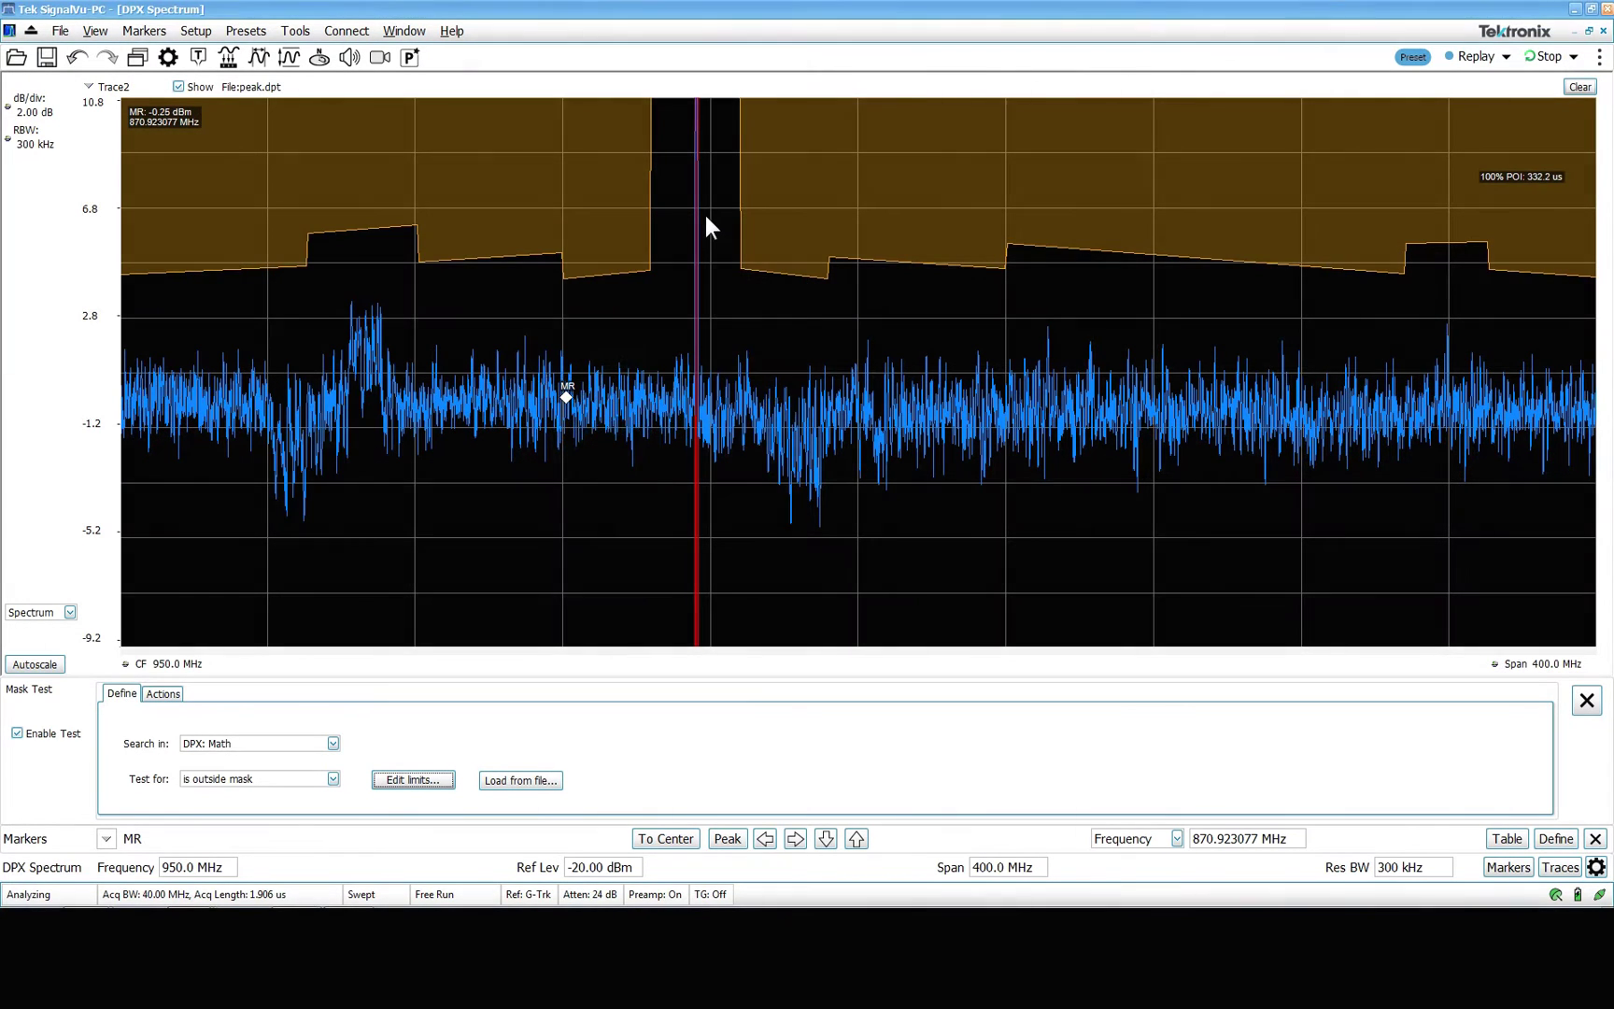
left_click(1577, 88)
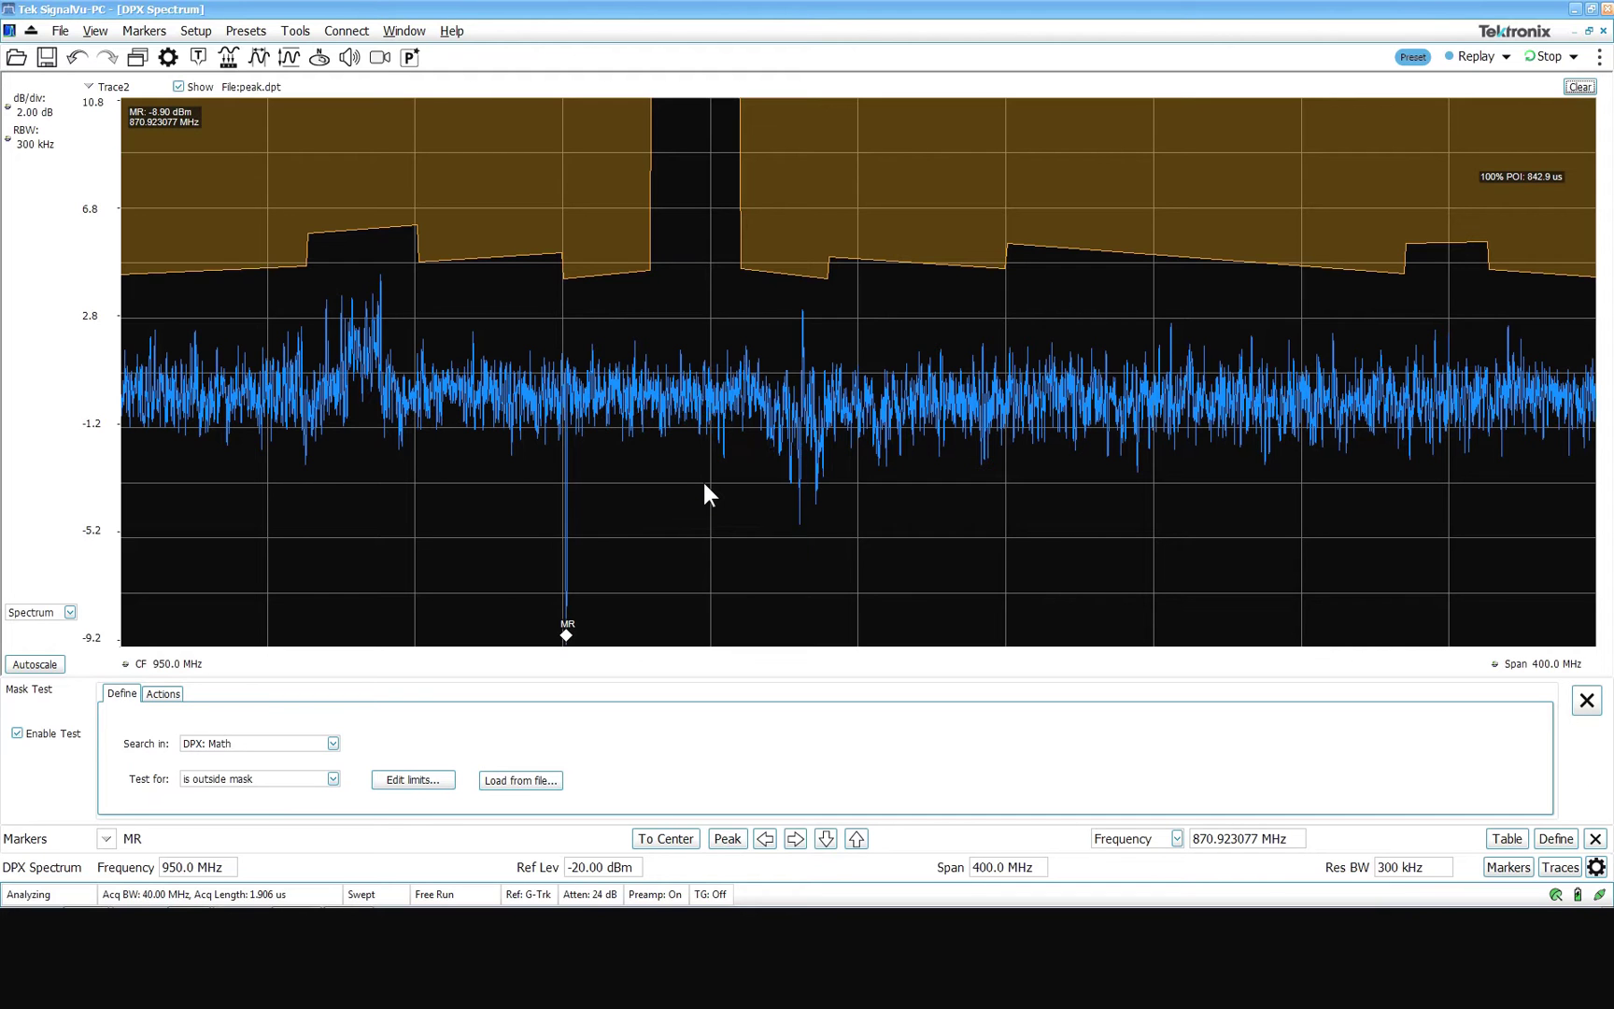
- Preset the analyser, then set 950 MHz centre frequency and −30 dBm reference level
left_click(1409, 58)
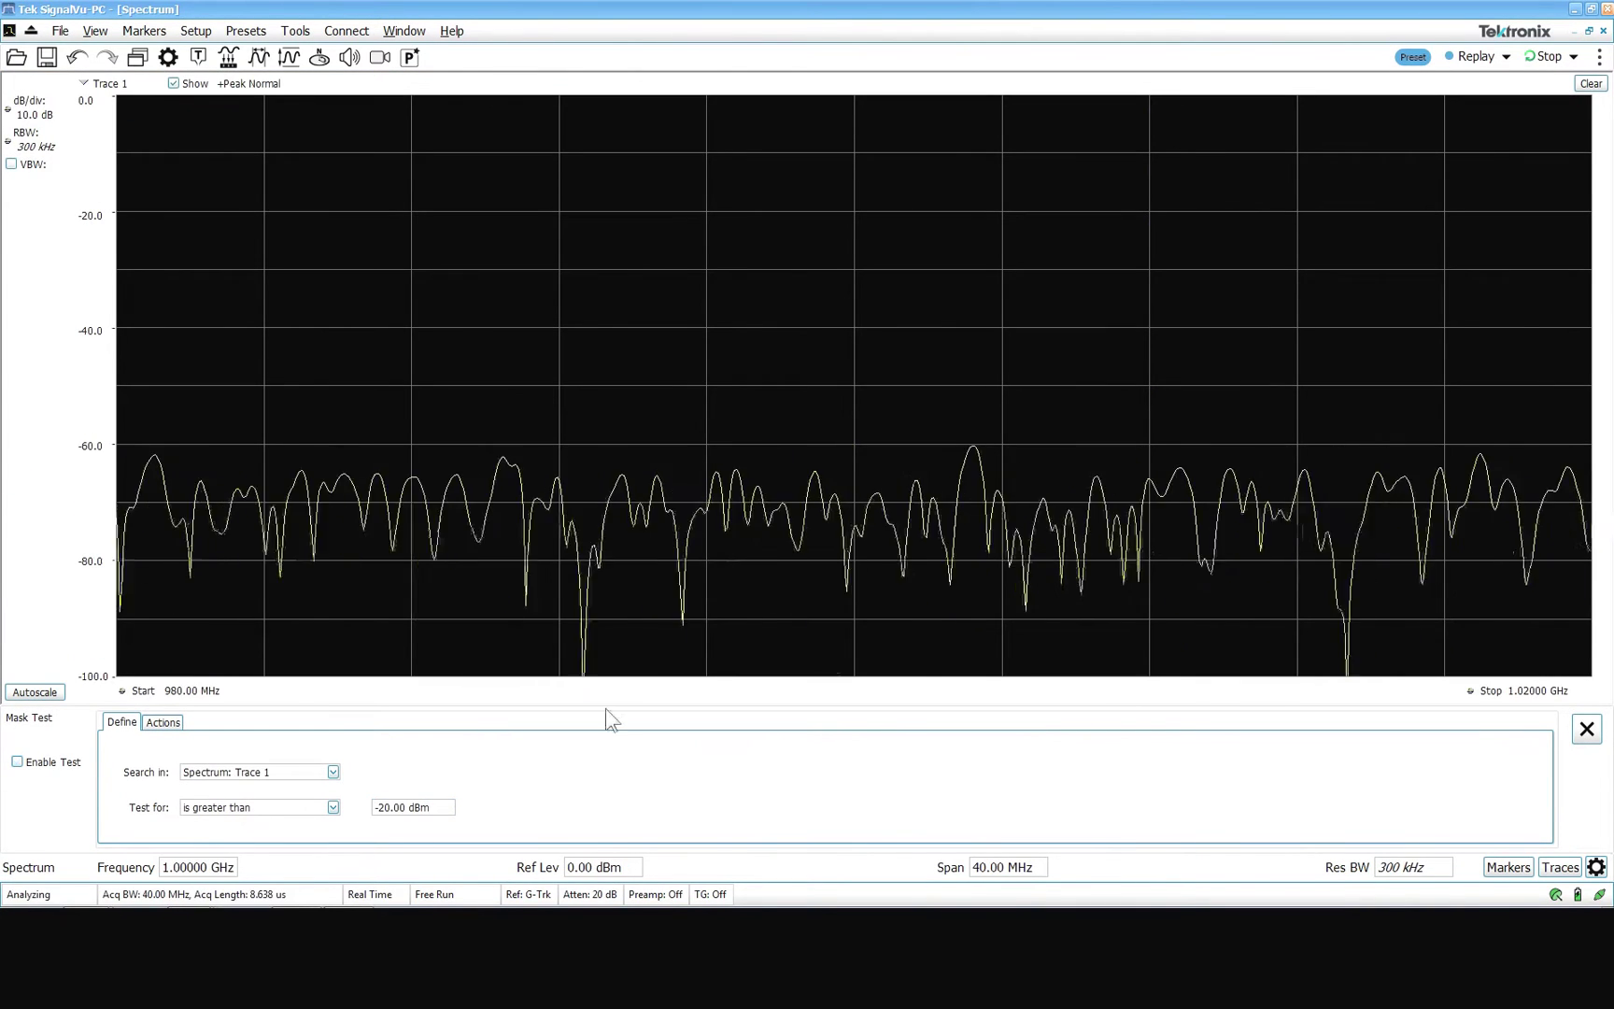
left_click(227, 868)
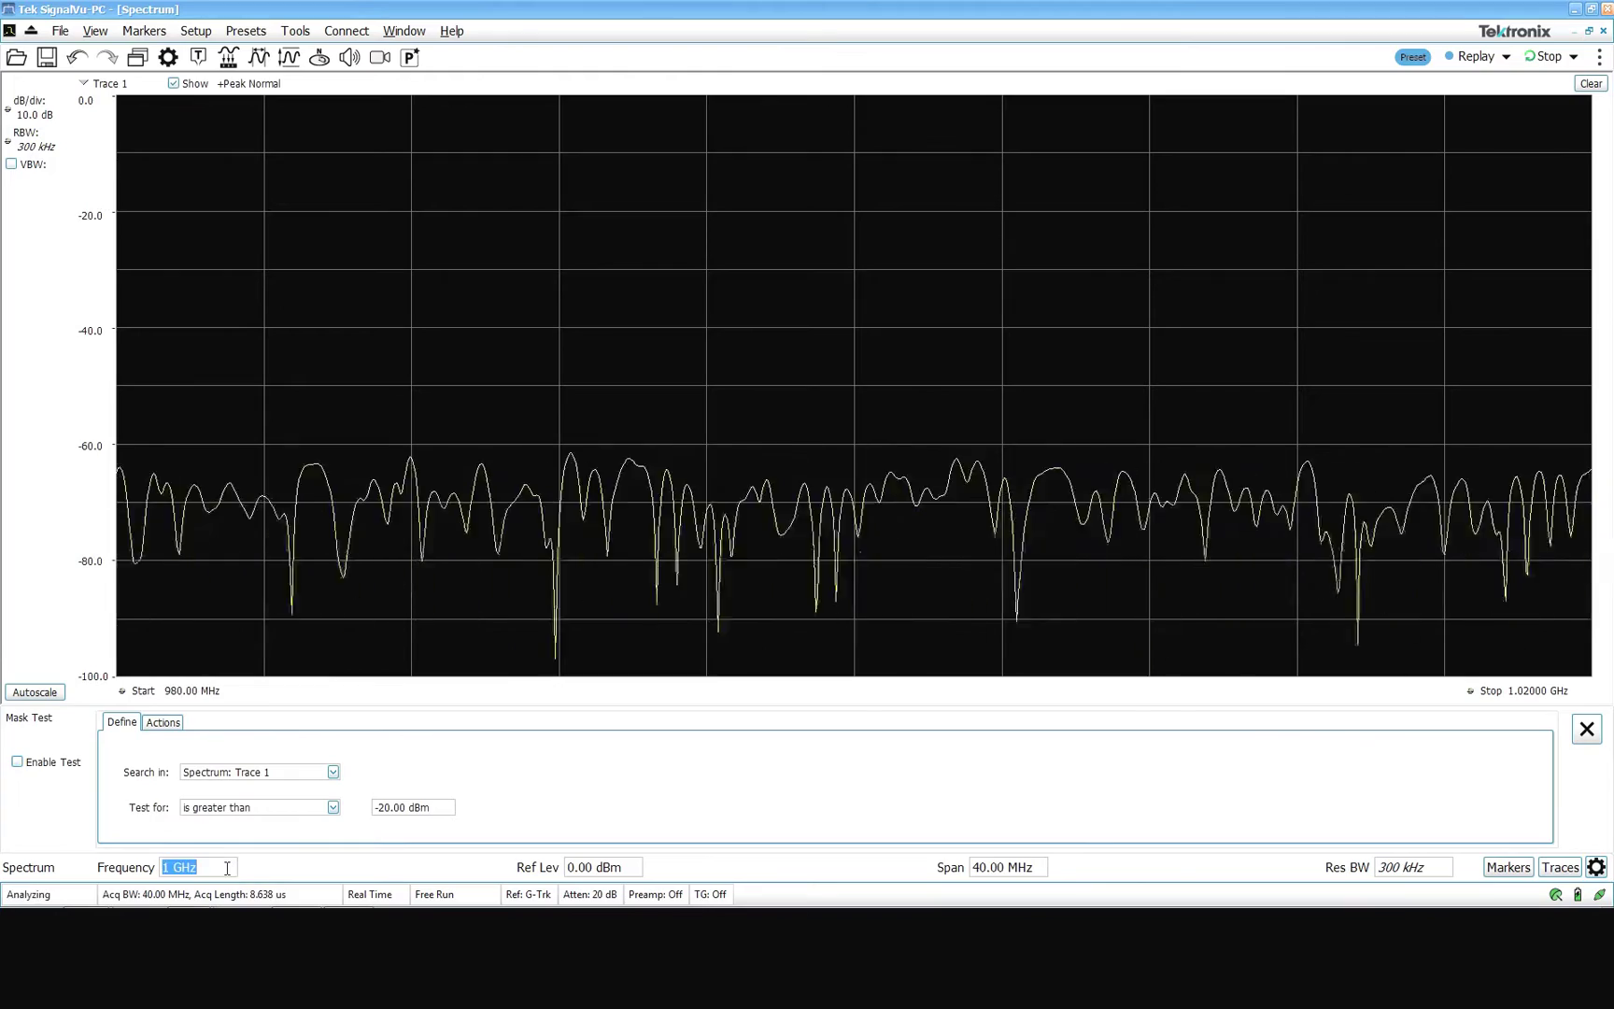
type("950m")
key("Return")
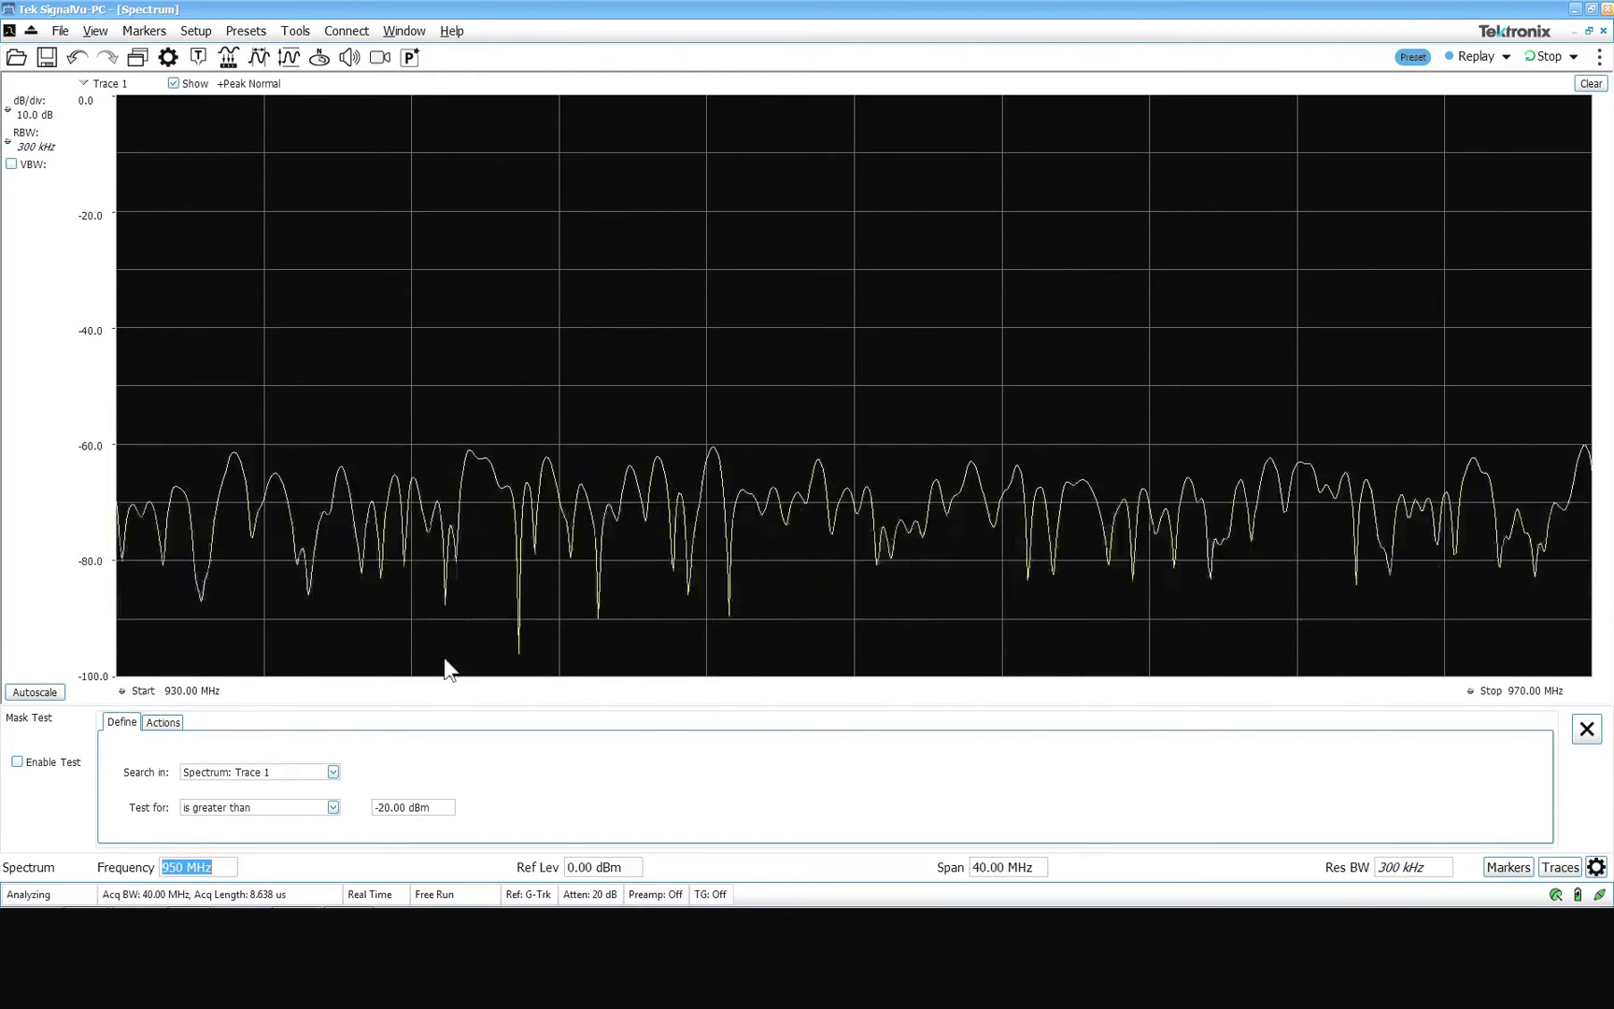
left_click(585, 866)
type("-10")
key("Return")
type("-30")
key("Return")
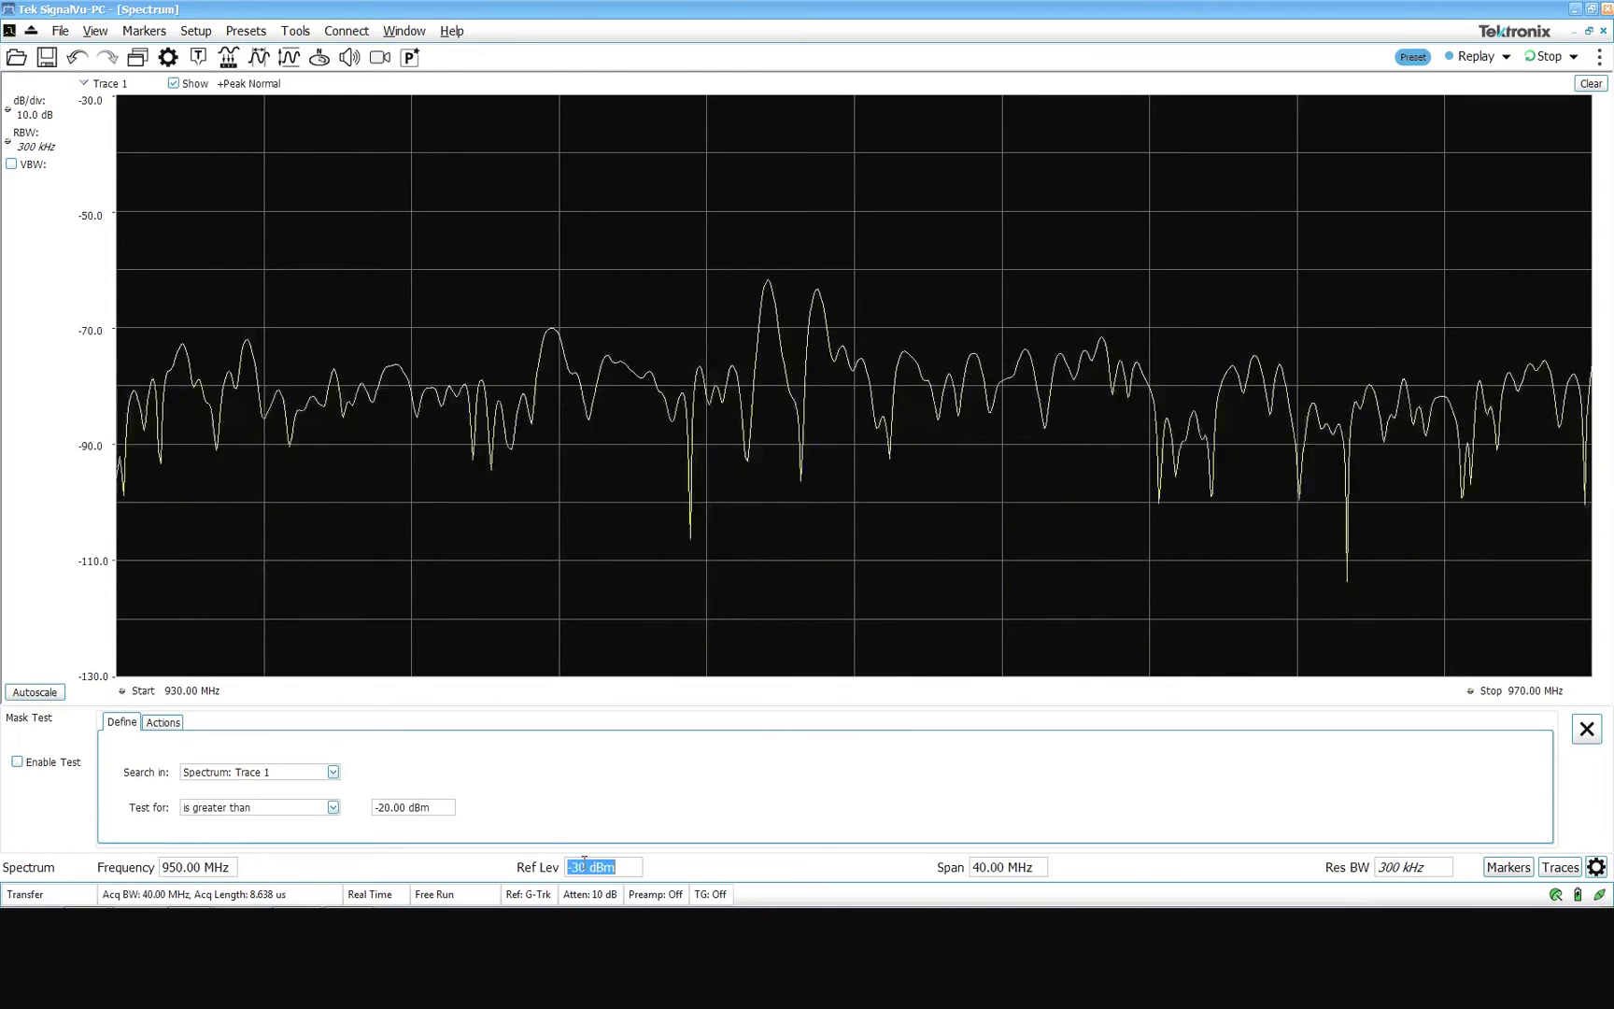
- Turn on the internal preamp in Amplitude settings, then bring up Select Displays
left_click(318, 59)
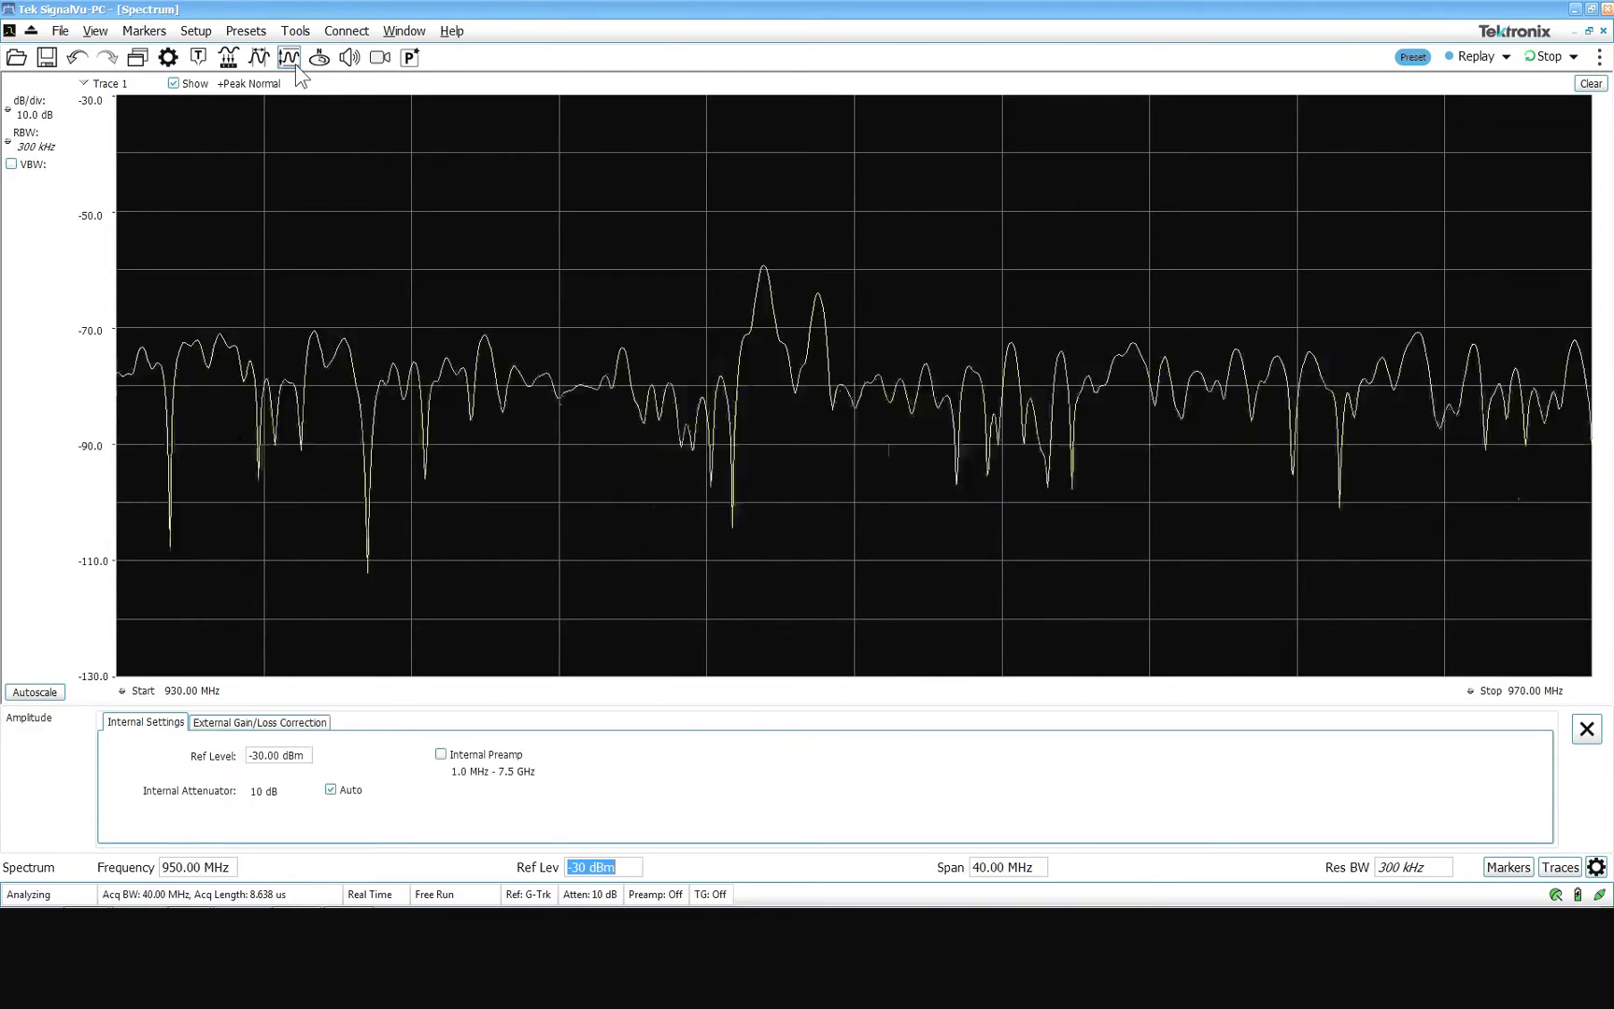
left_click(441, 754)
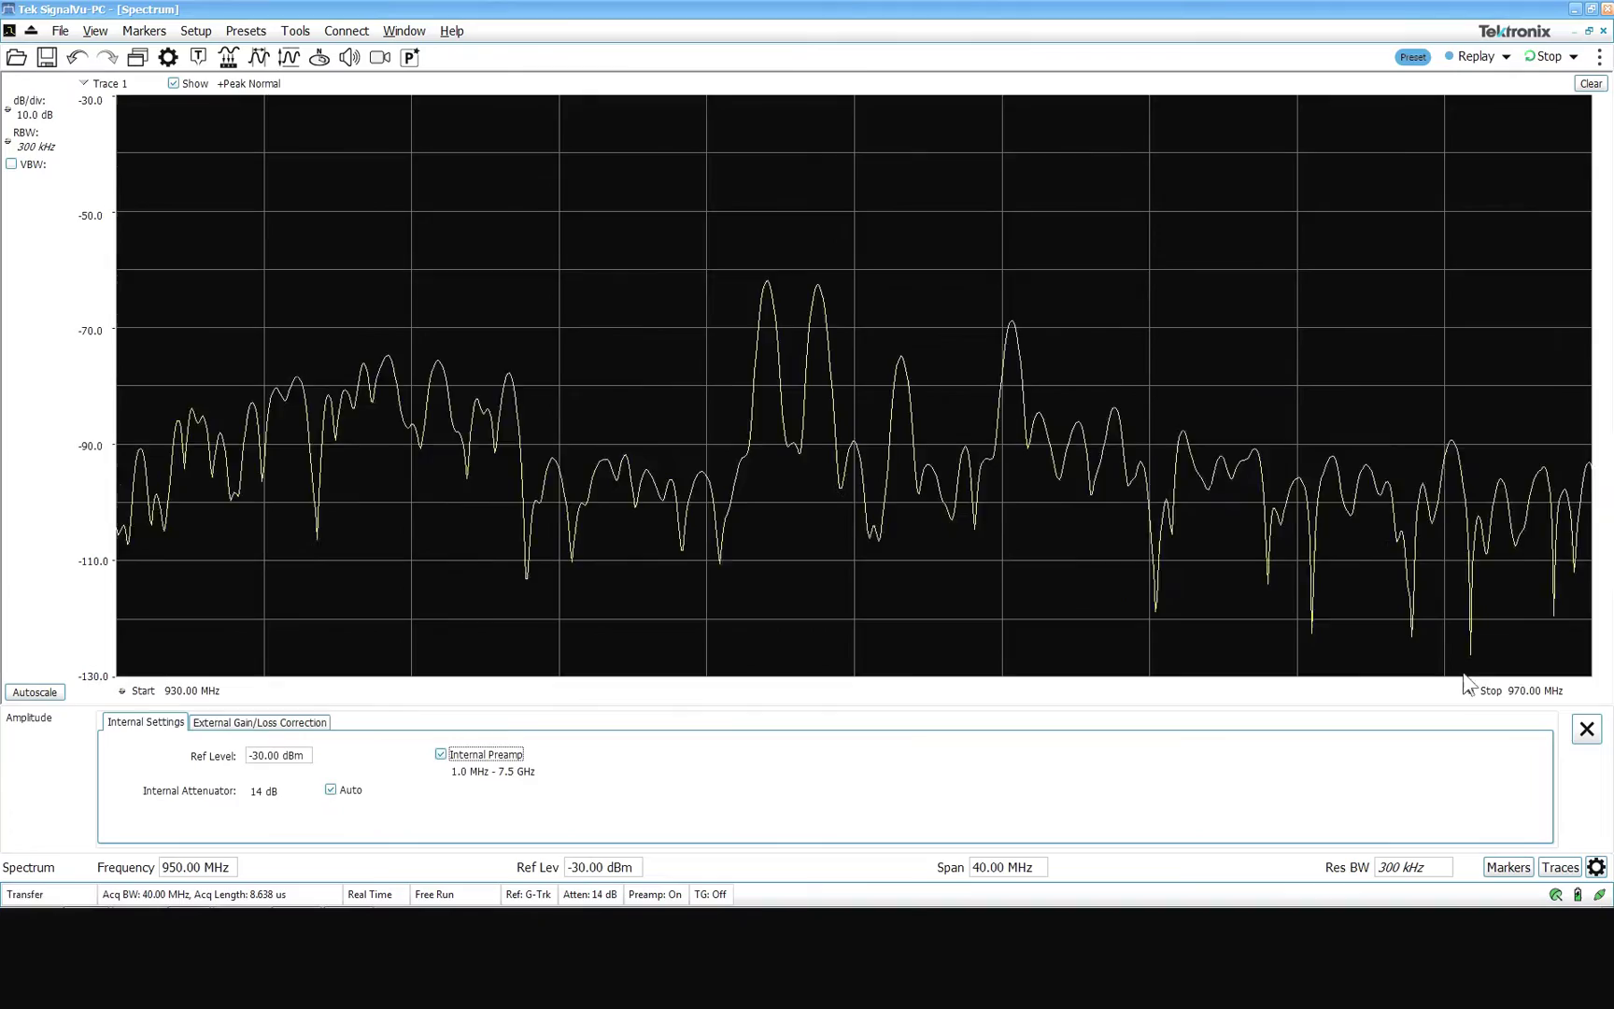
left_click(1587, 729)
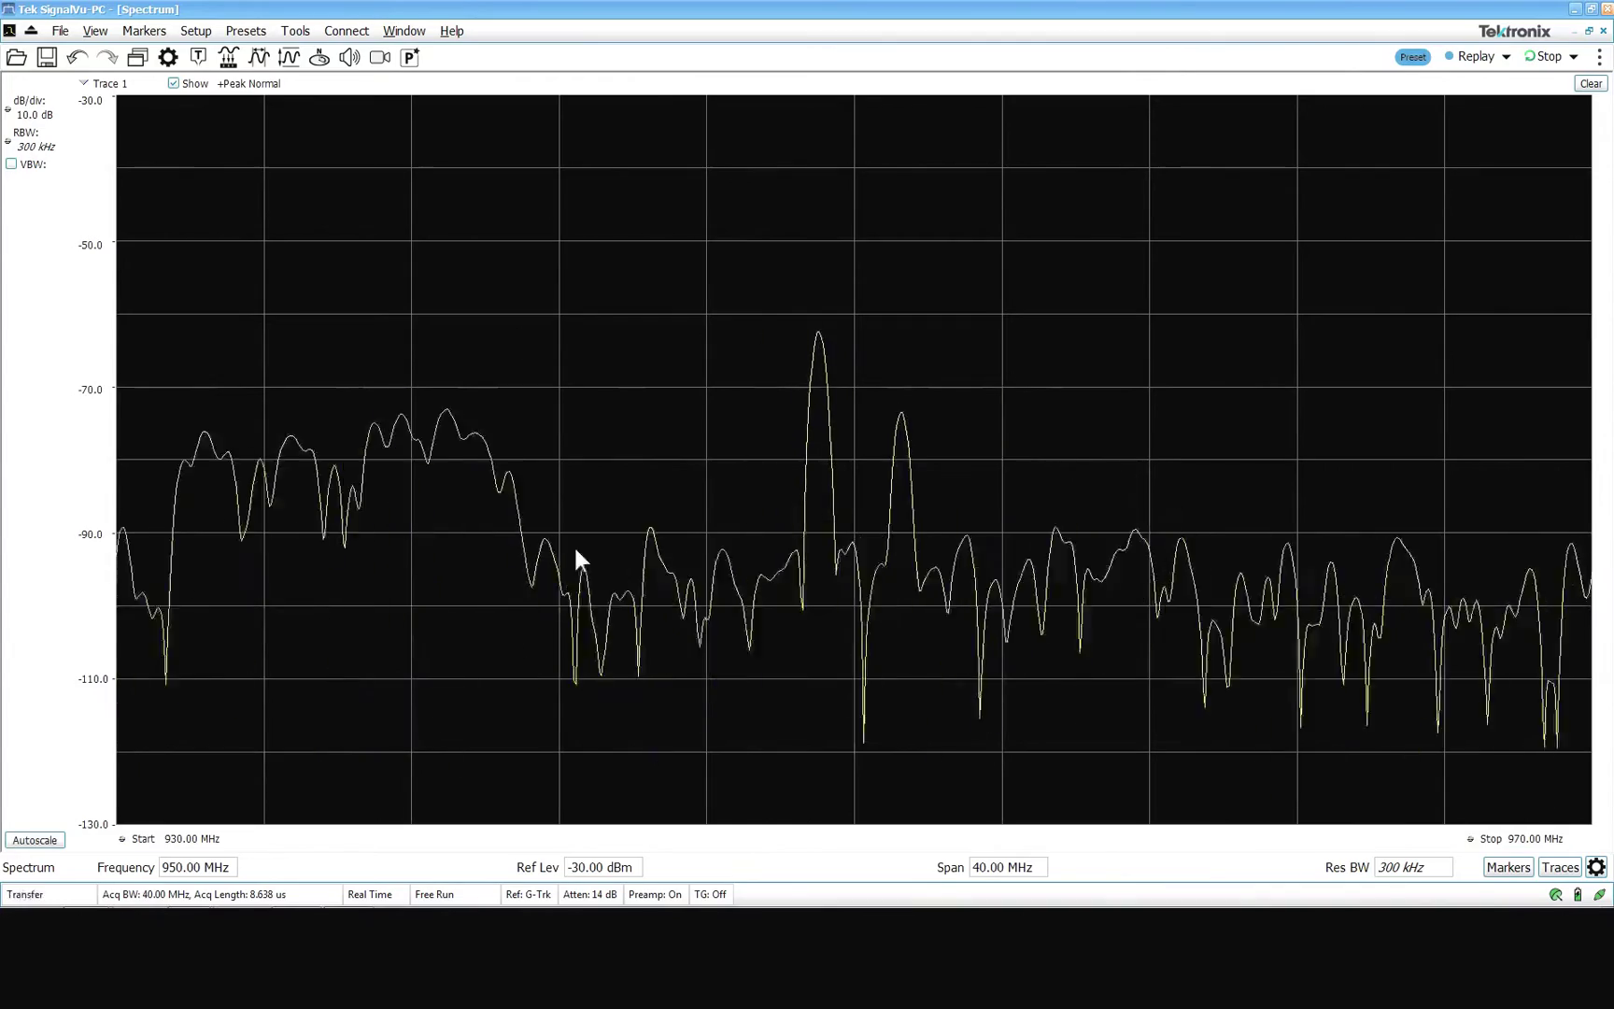
left_click(137, 57)
- Add a DPX display via Select Displays and close the plain Spectrum window
left_click(828, 350)
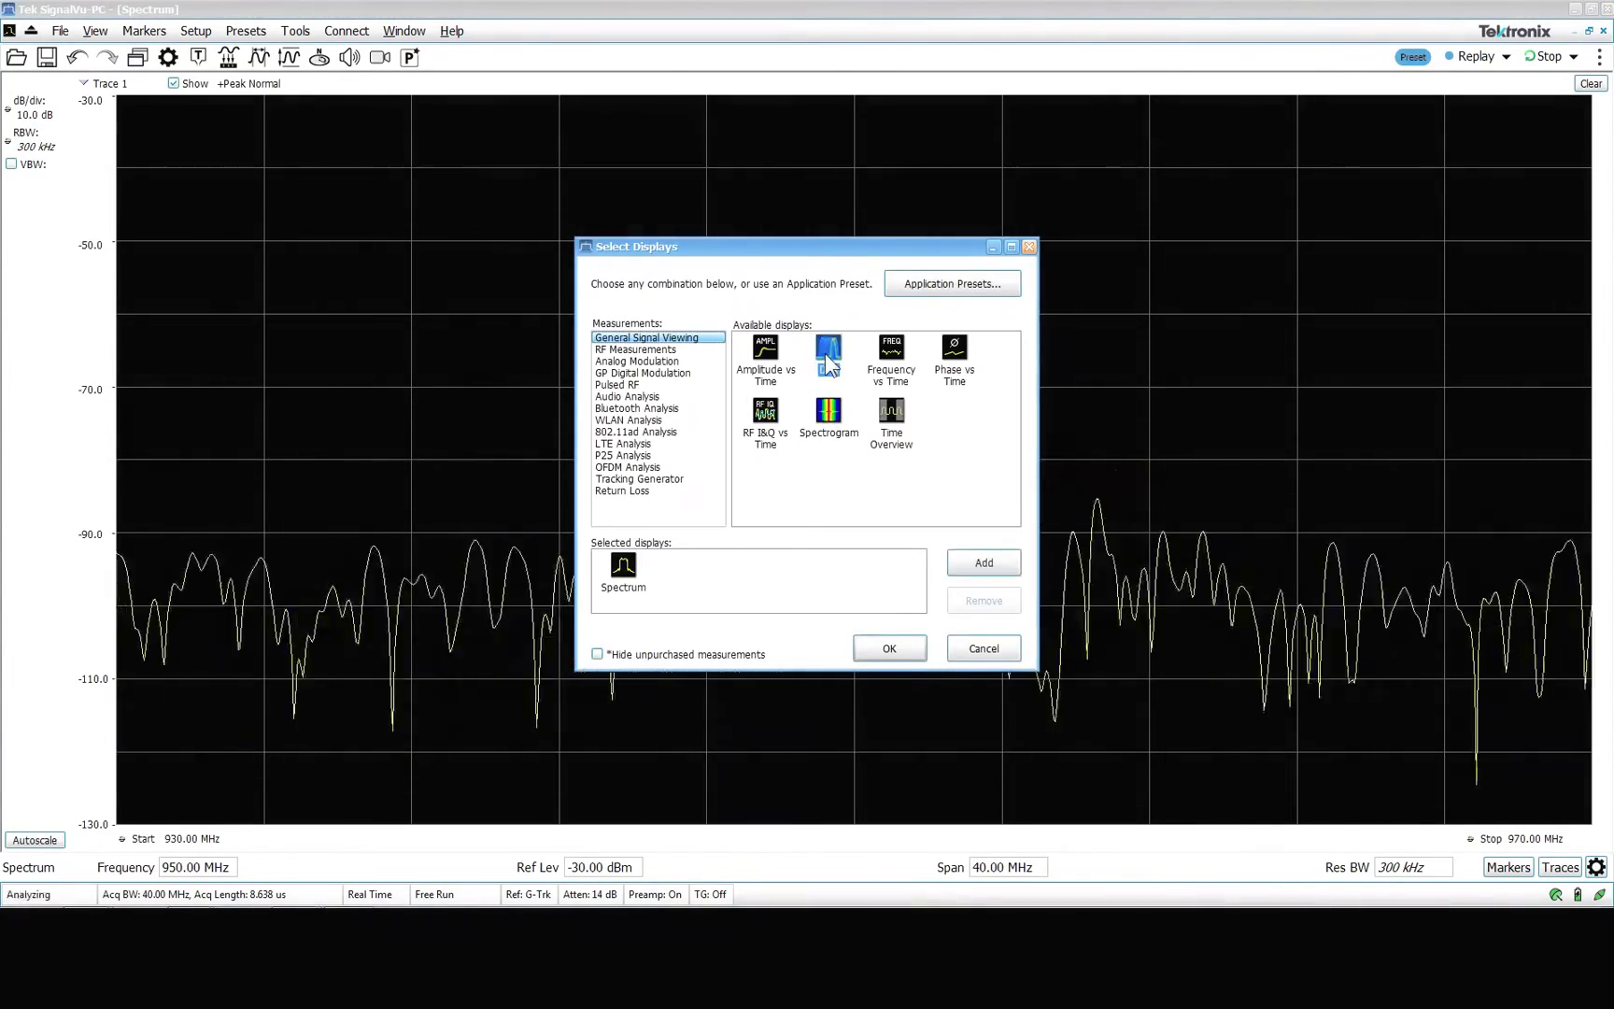
left_click(984, 561)
left_click(890, 647)
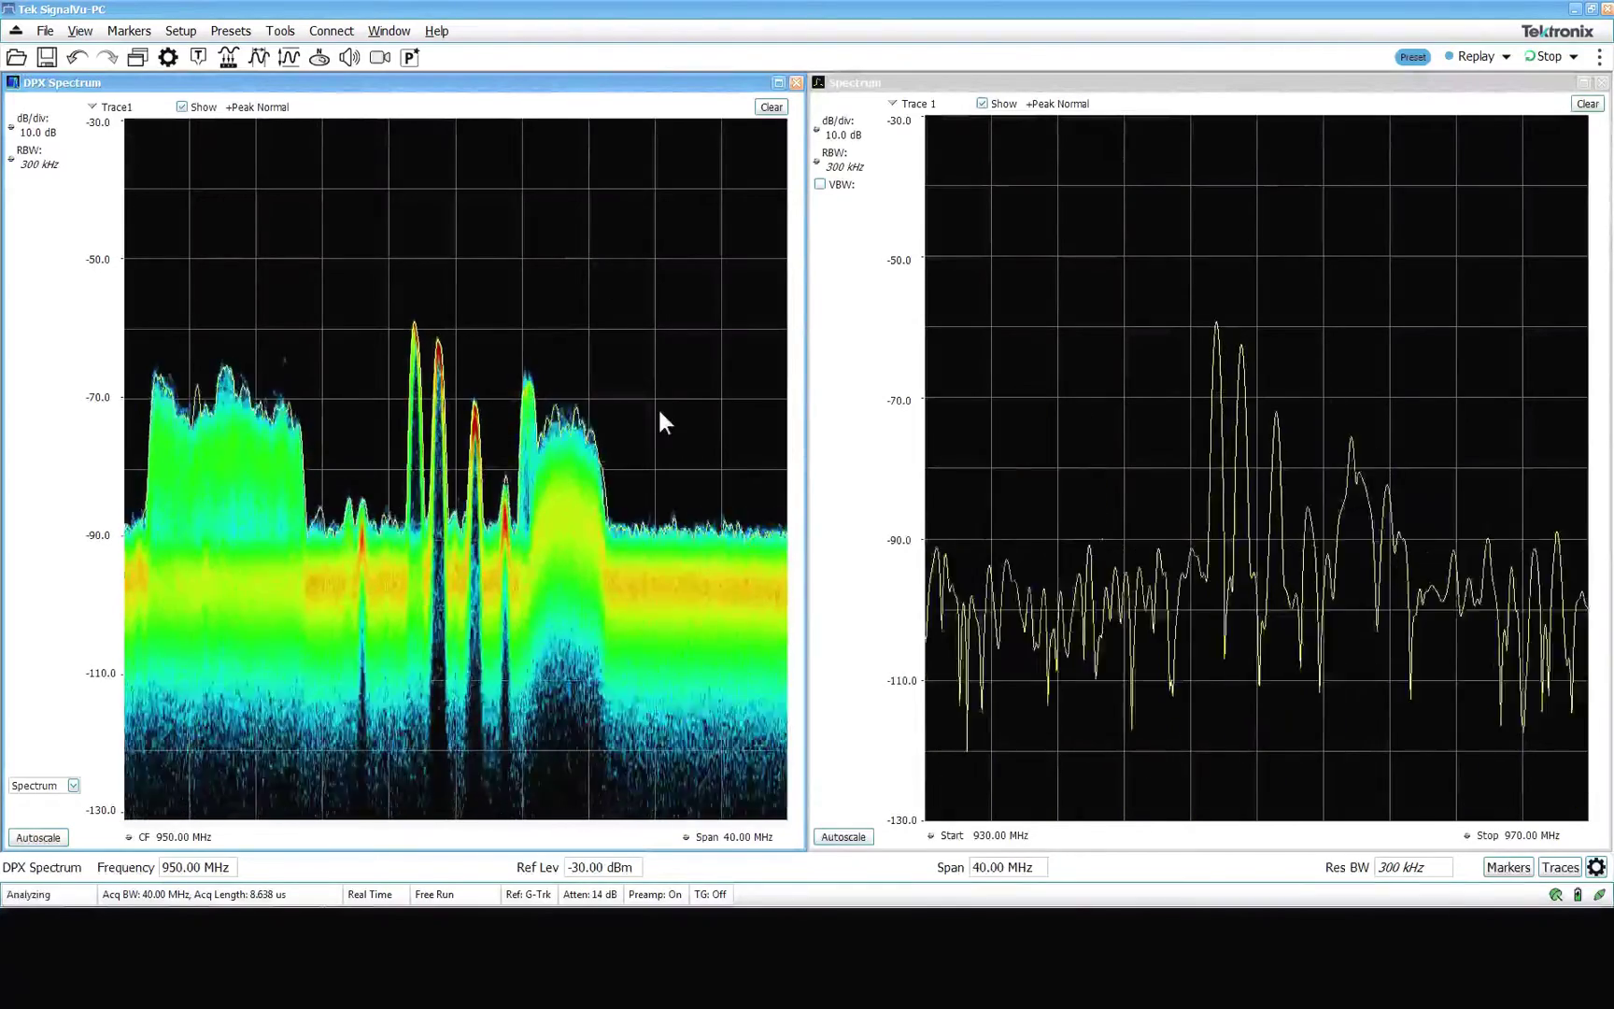
left_click(1602, 82)
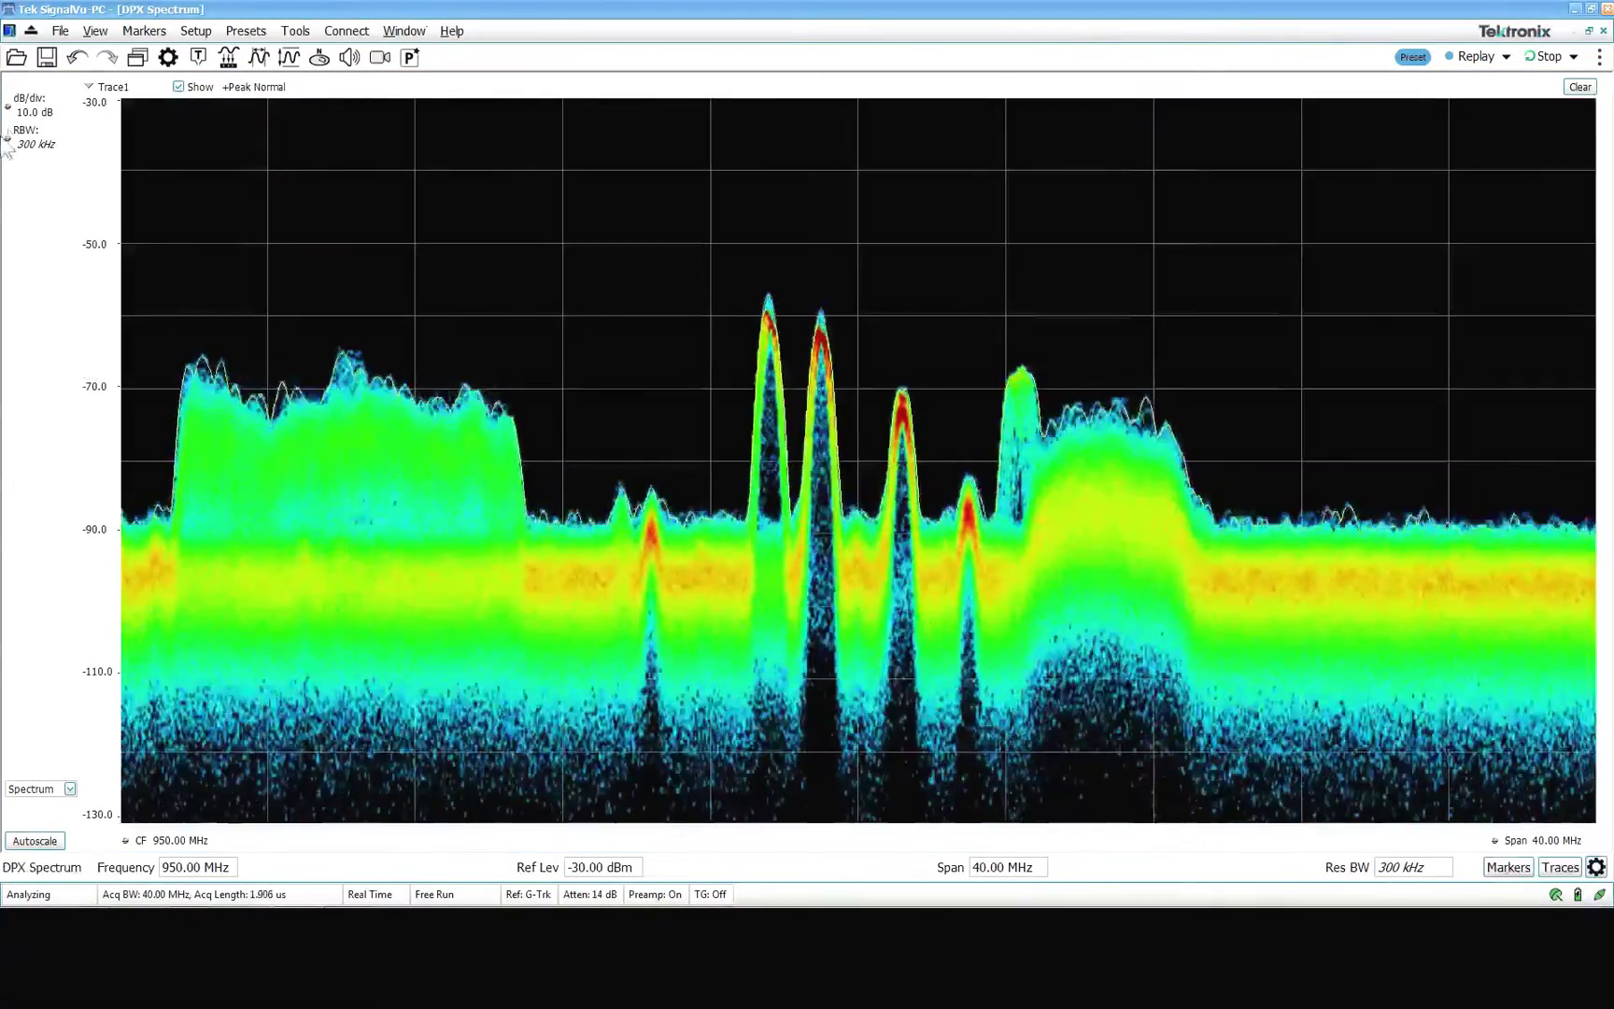
- Hide the DPX Bitmap layer so only the trace line remains
left_click(93, 87)
left_click(133, 108)
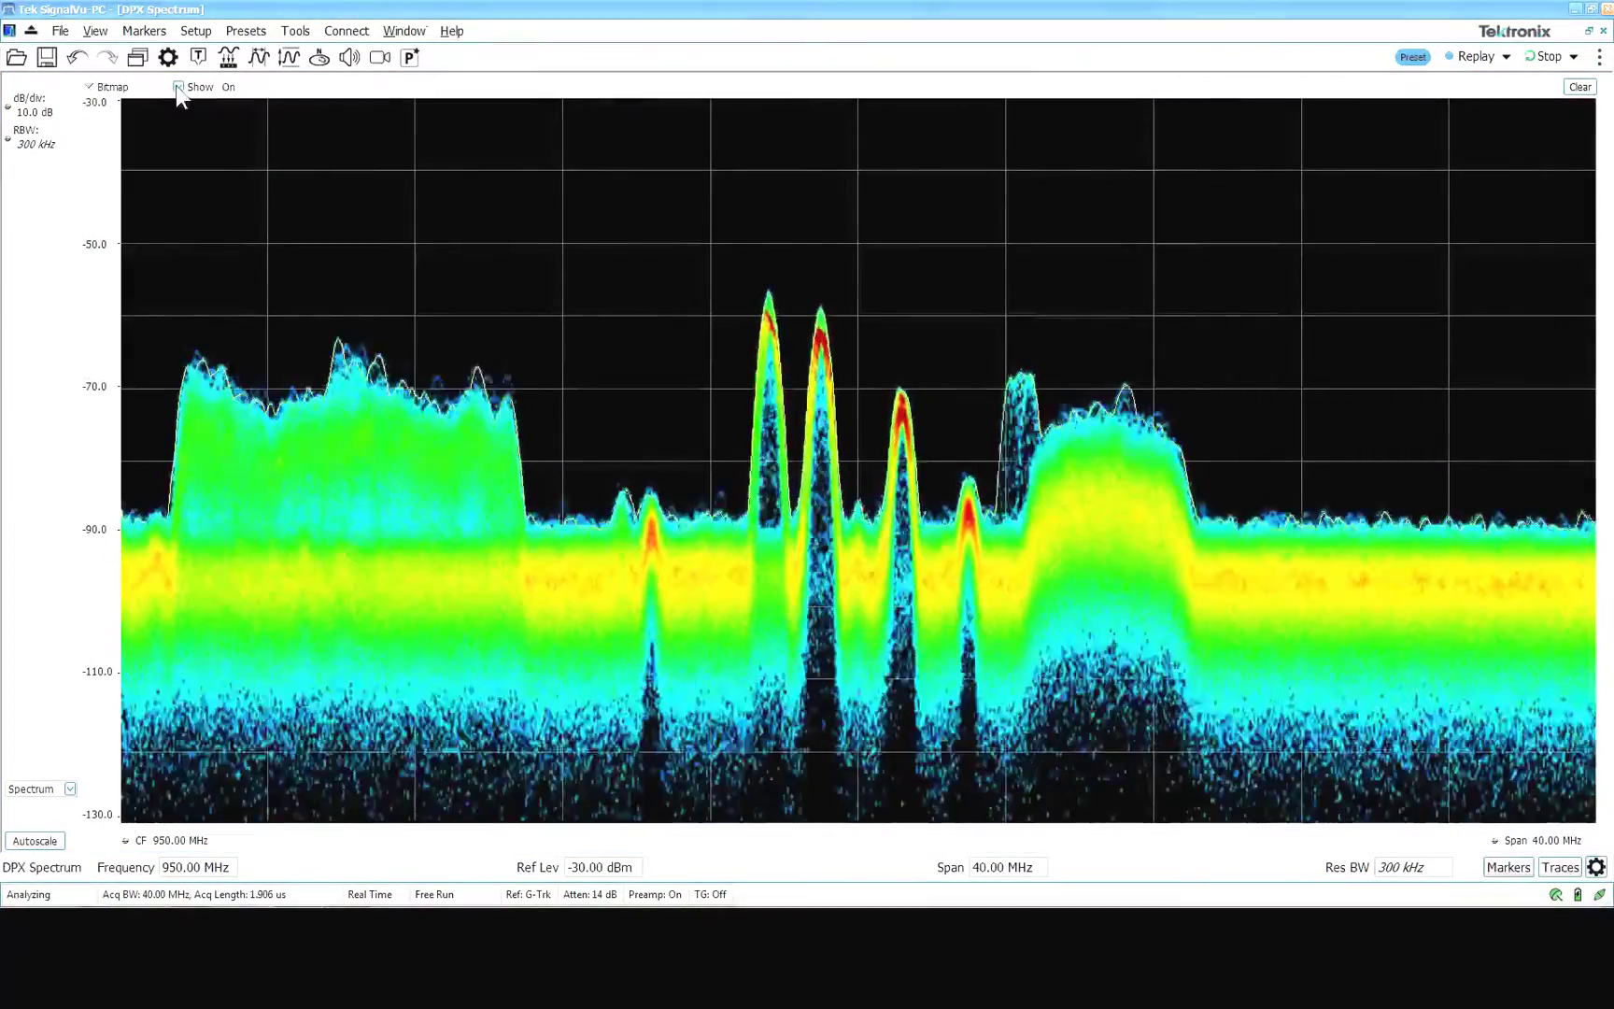
left_click(177, 86)
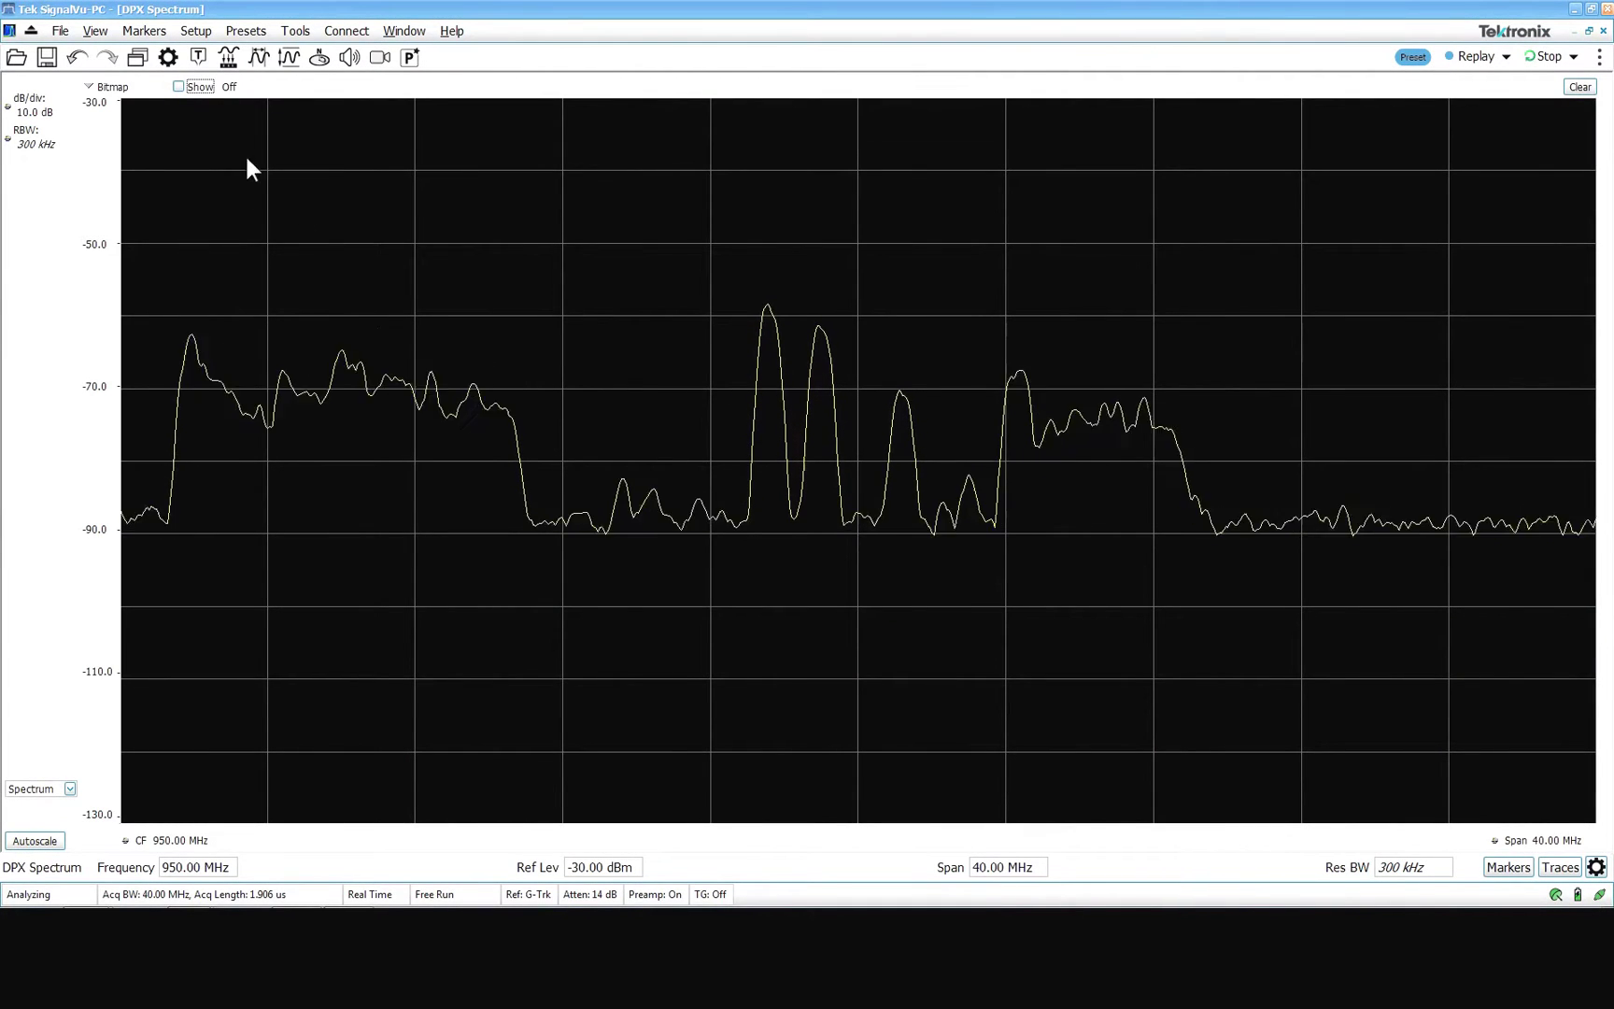
- Set Trace1 detection to Avg (VRMS) in the DPX trace settings, at 10 dB/div
left_click(164, 59)
left_click(214, 722)
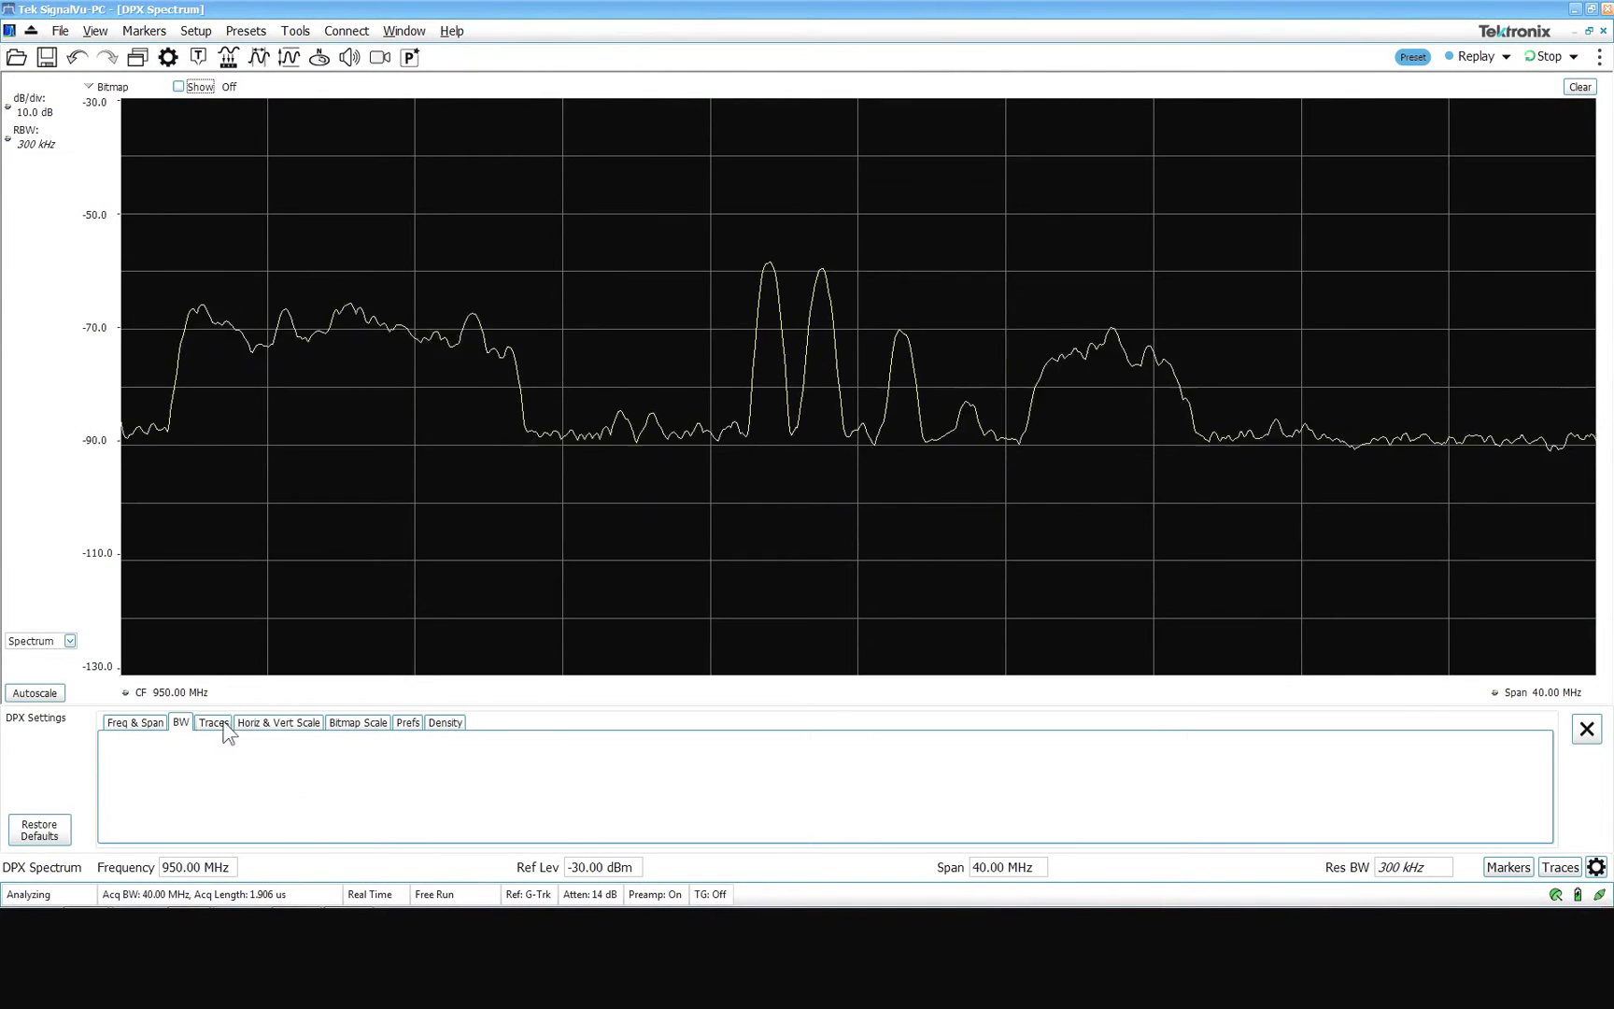
left_click(248, 753)
left_click(227, 778)
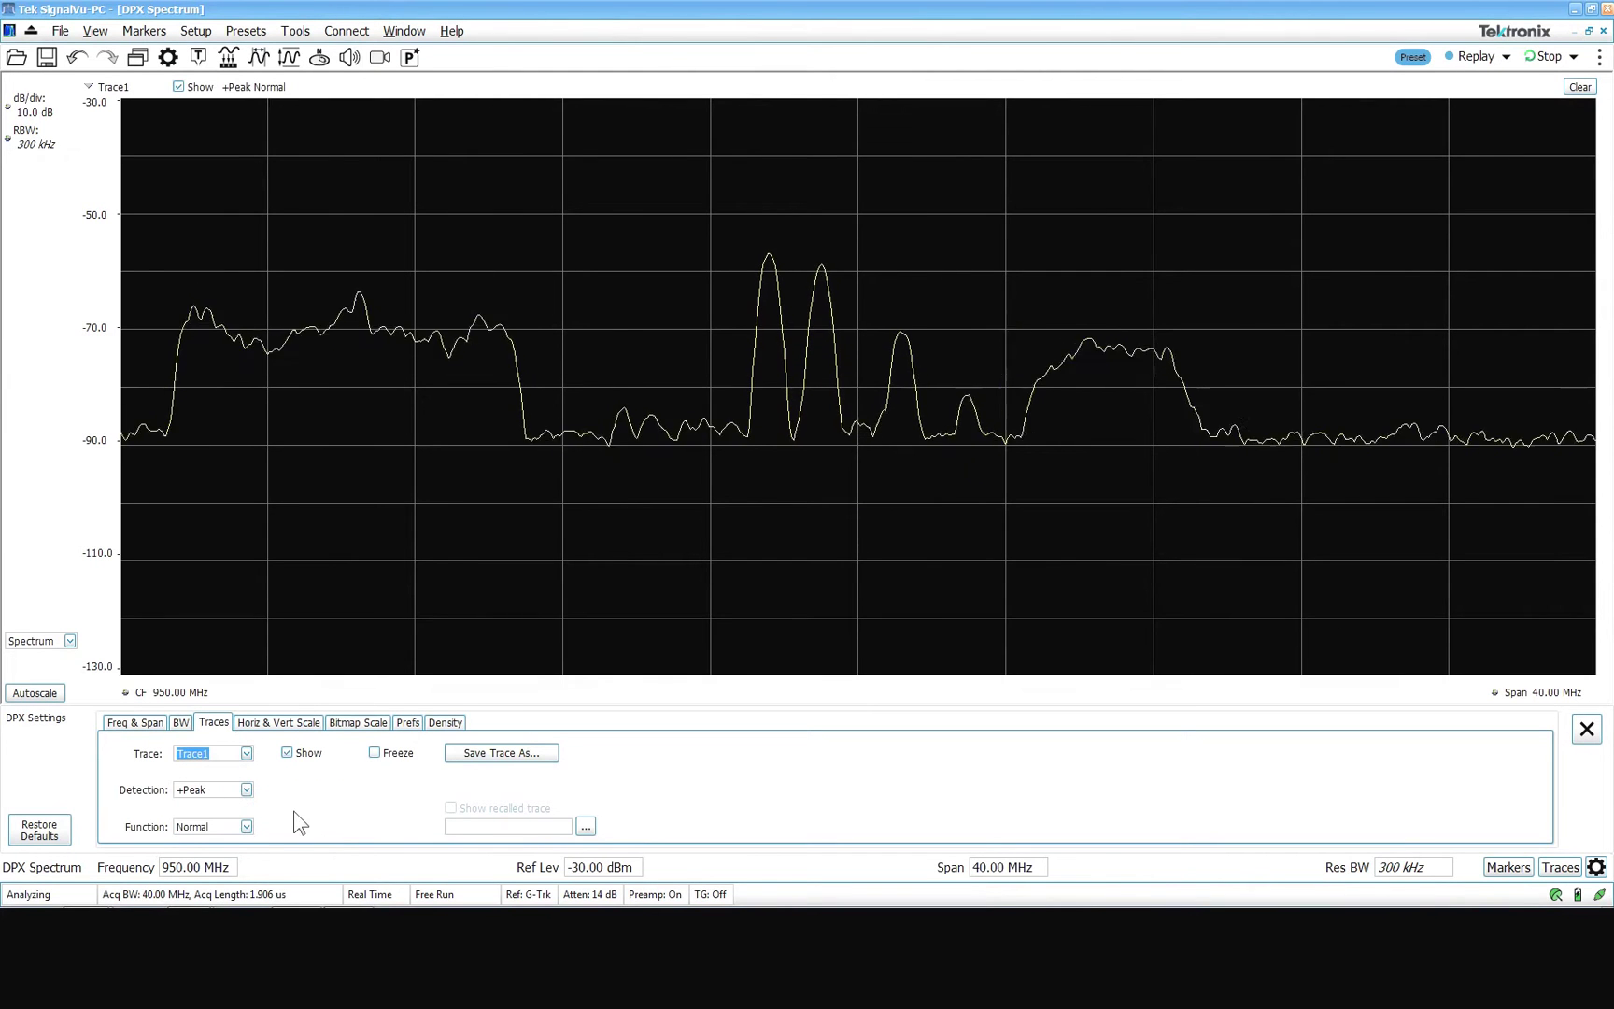
left_click(228, 790)
left_click(215, 832)
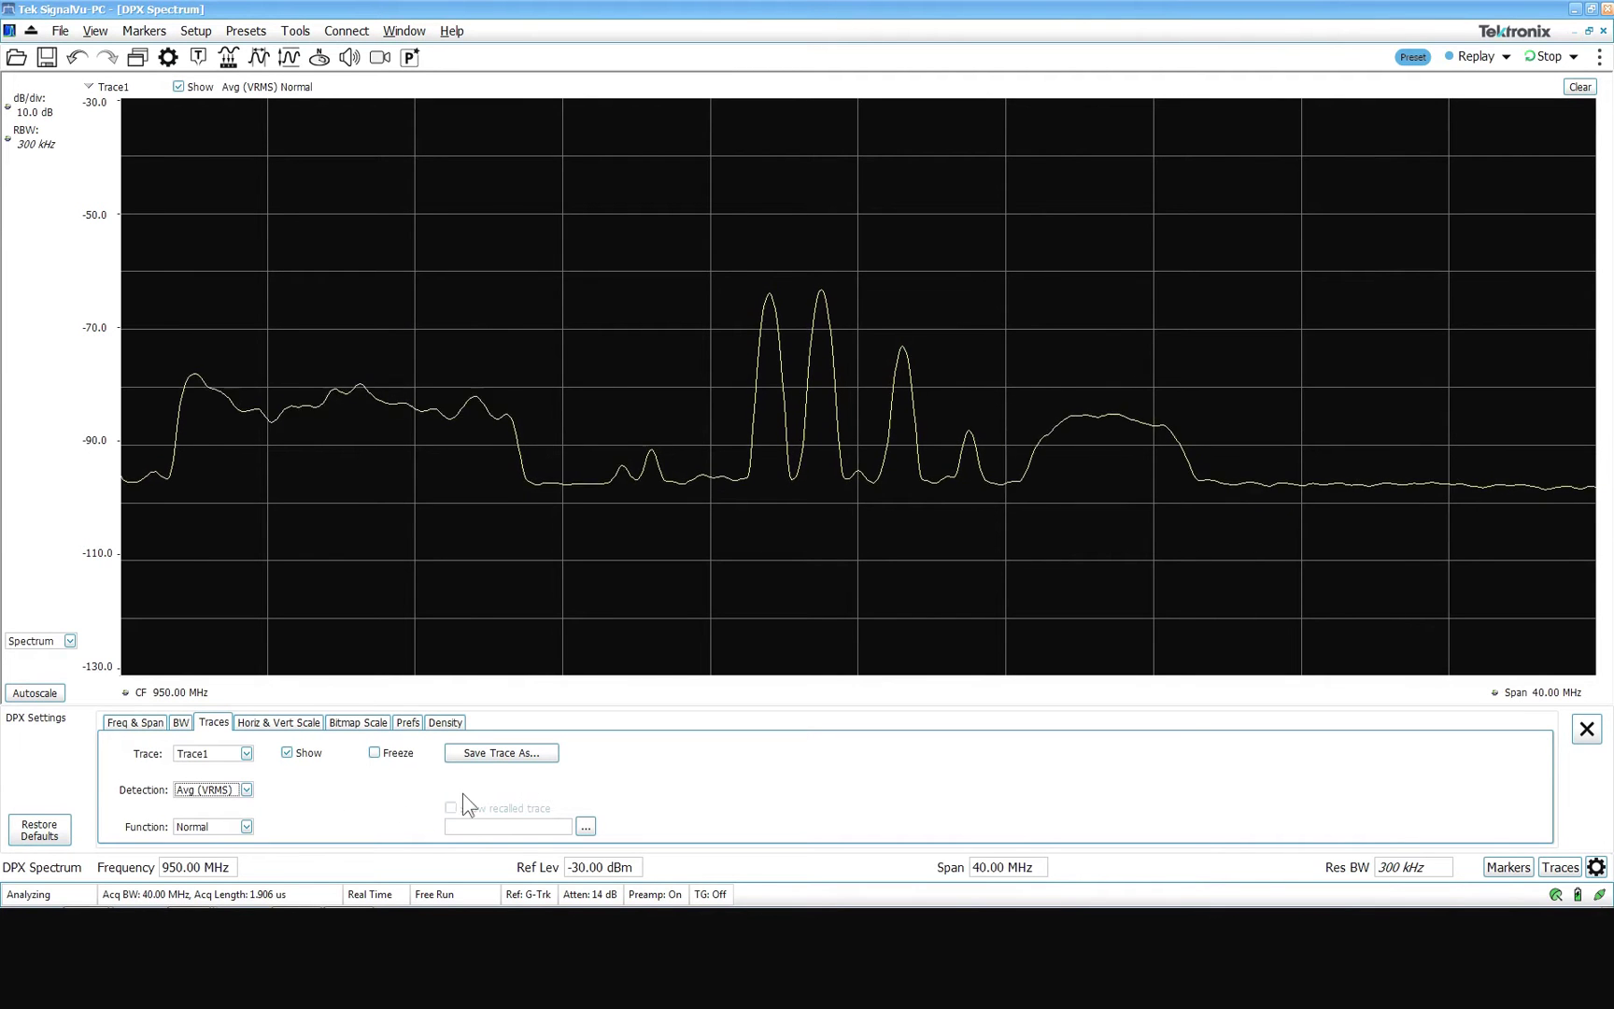
left_click(35, 112)
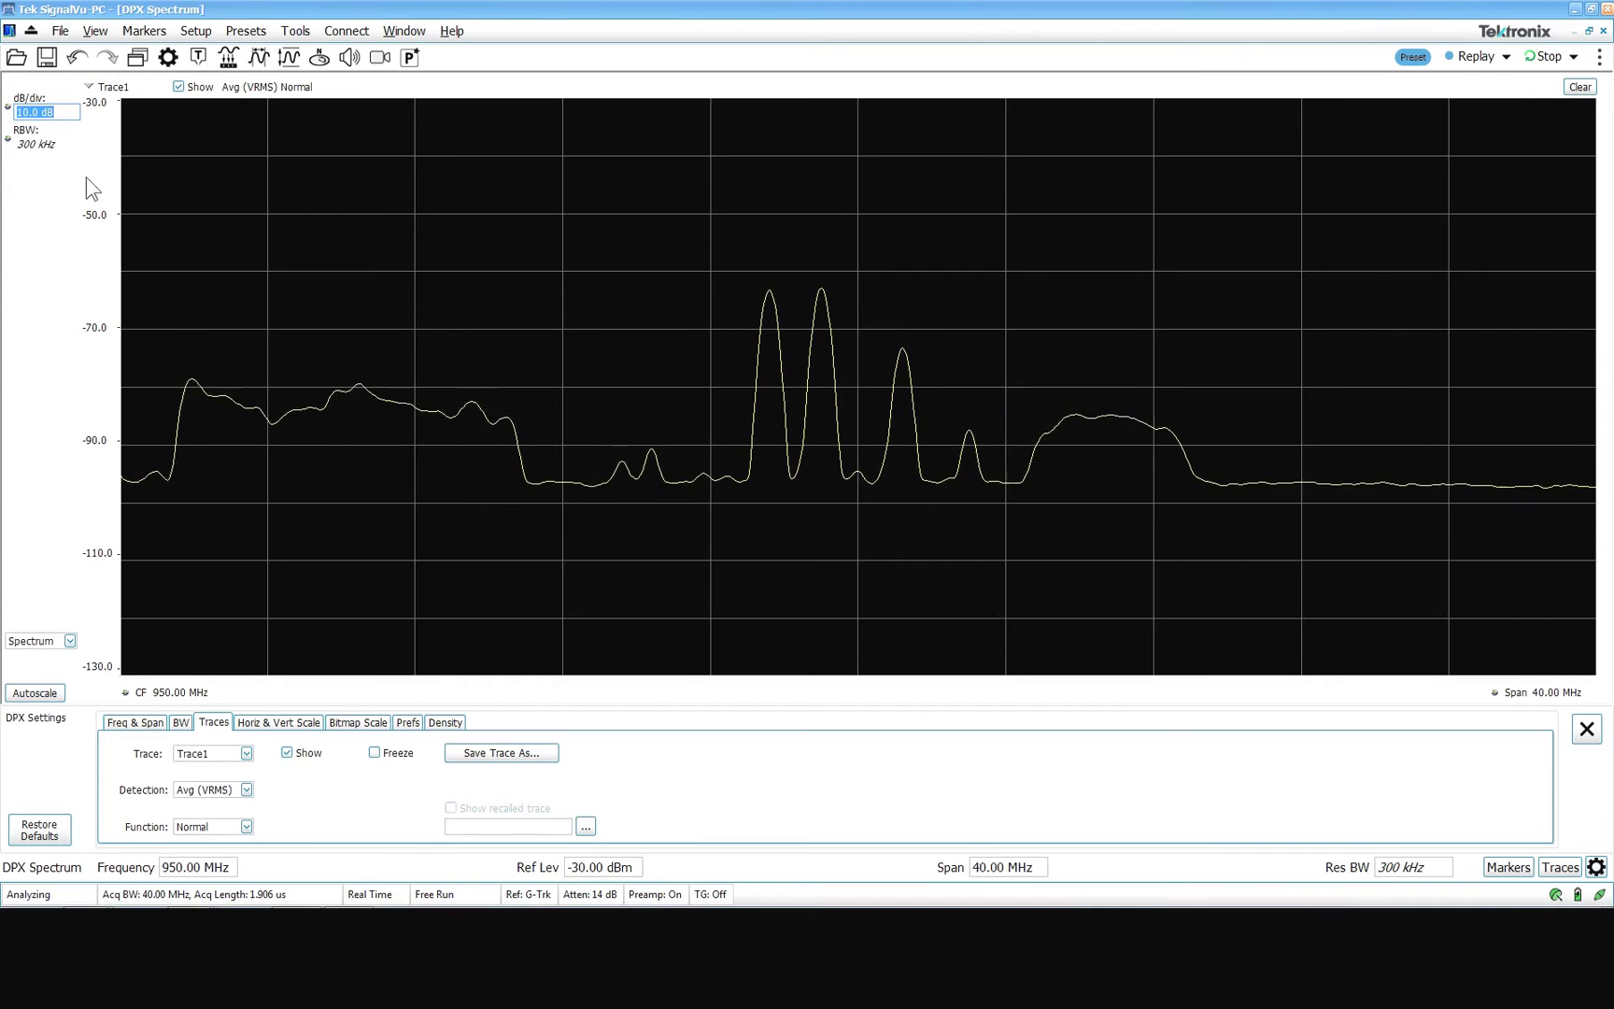
- Change the DPX trace points from 10401 to 2401 in Prefs
left_click(401, 727)
left_click(387, 753)
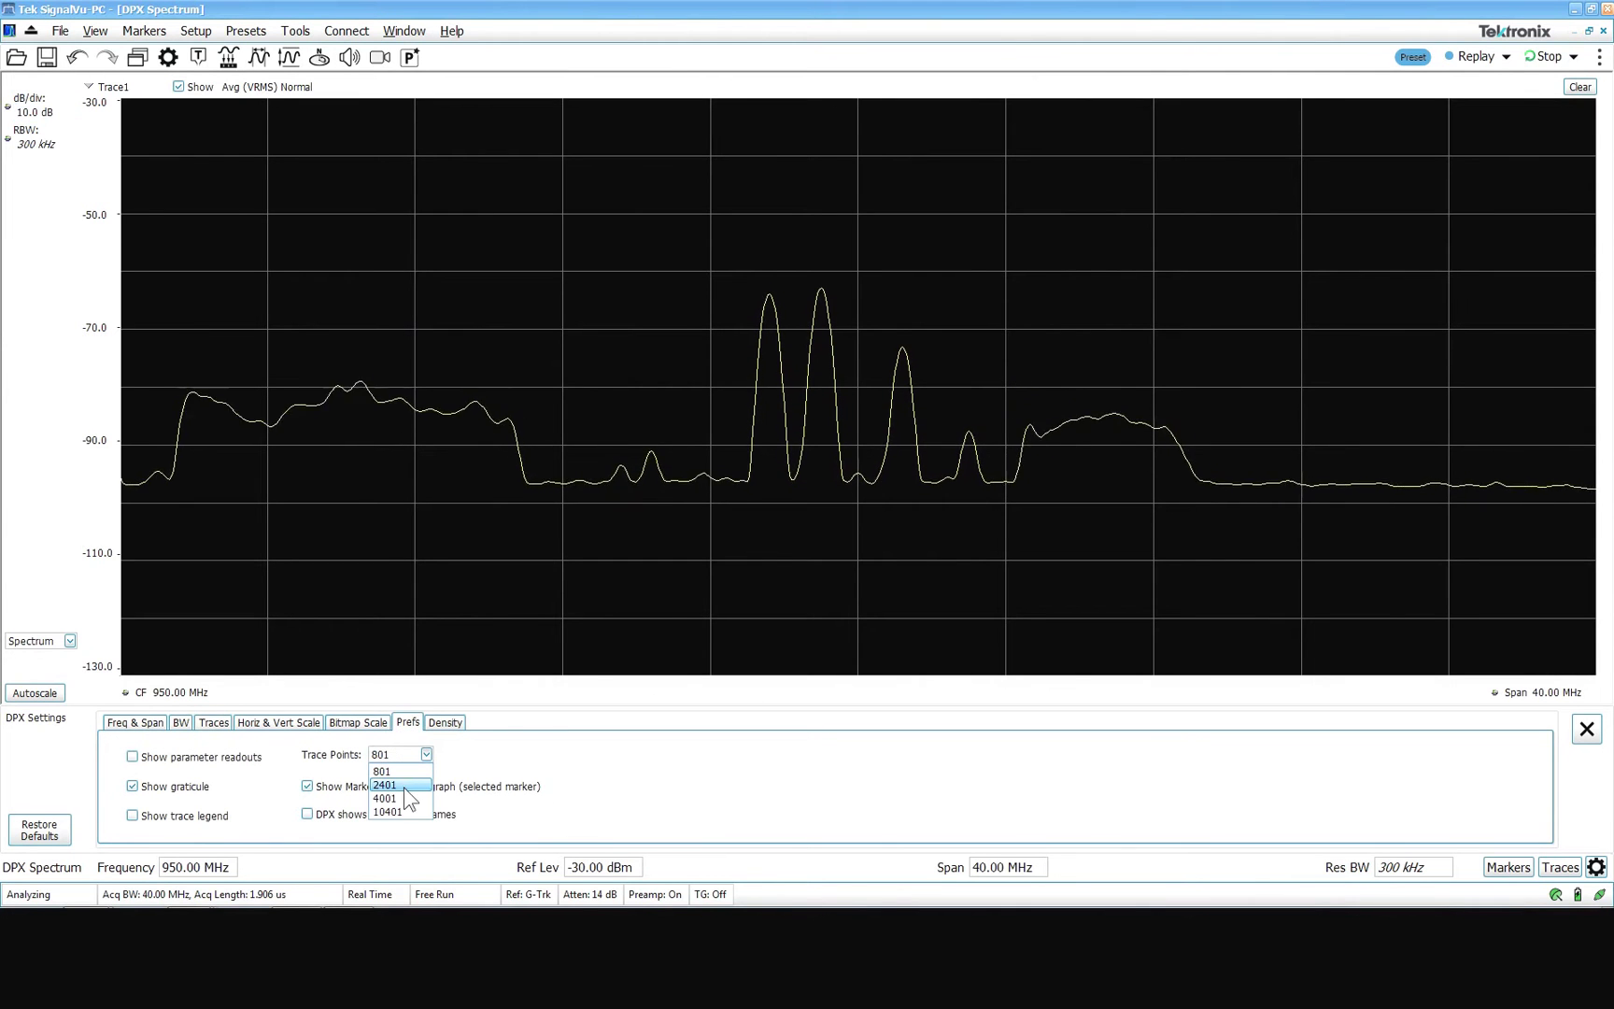
left_click(409, 812)
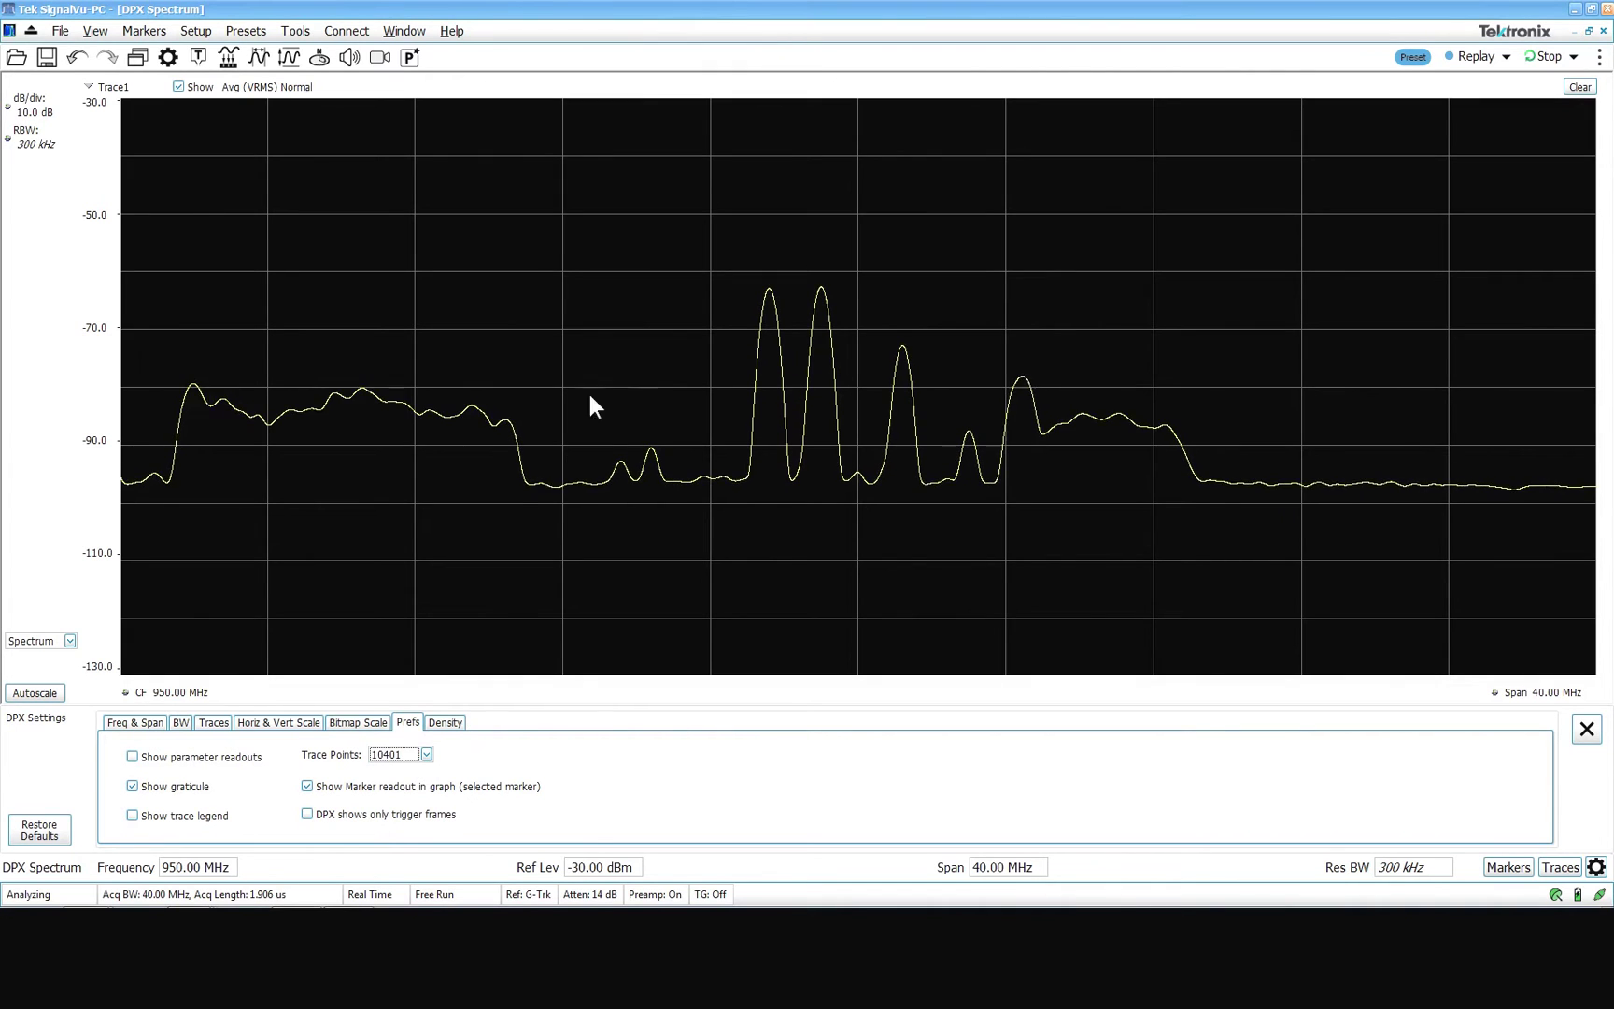
left_click(425, 756)
left_click(415, 784)
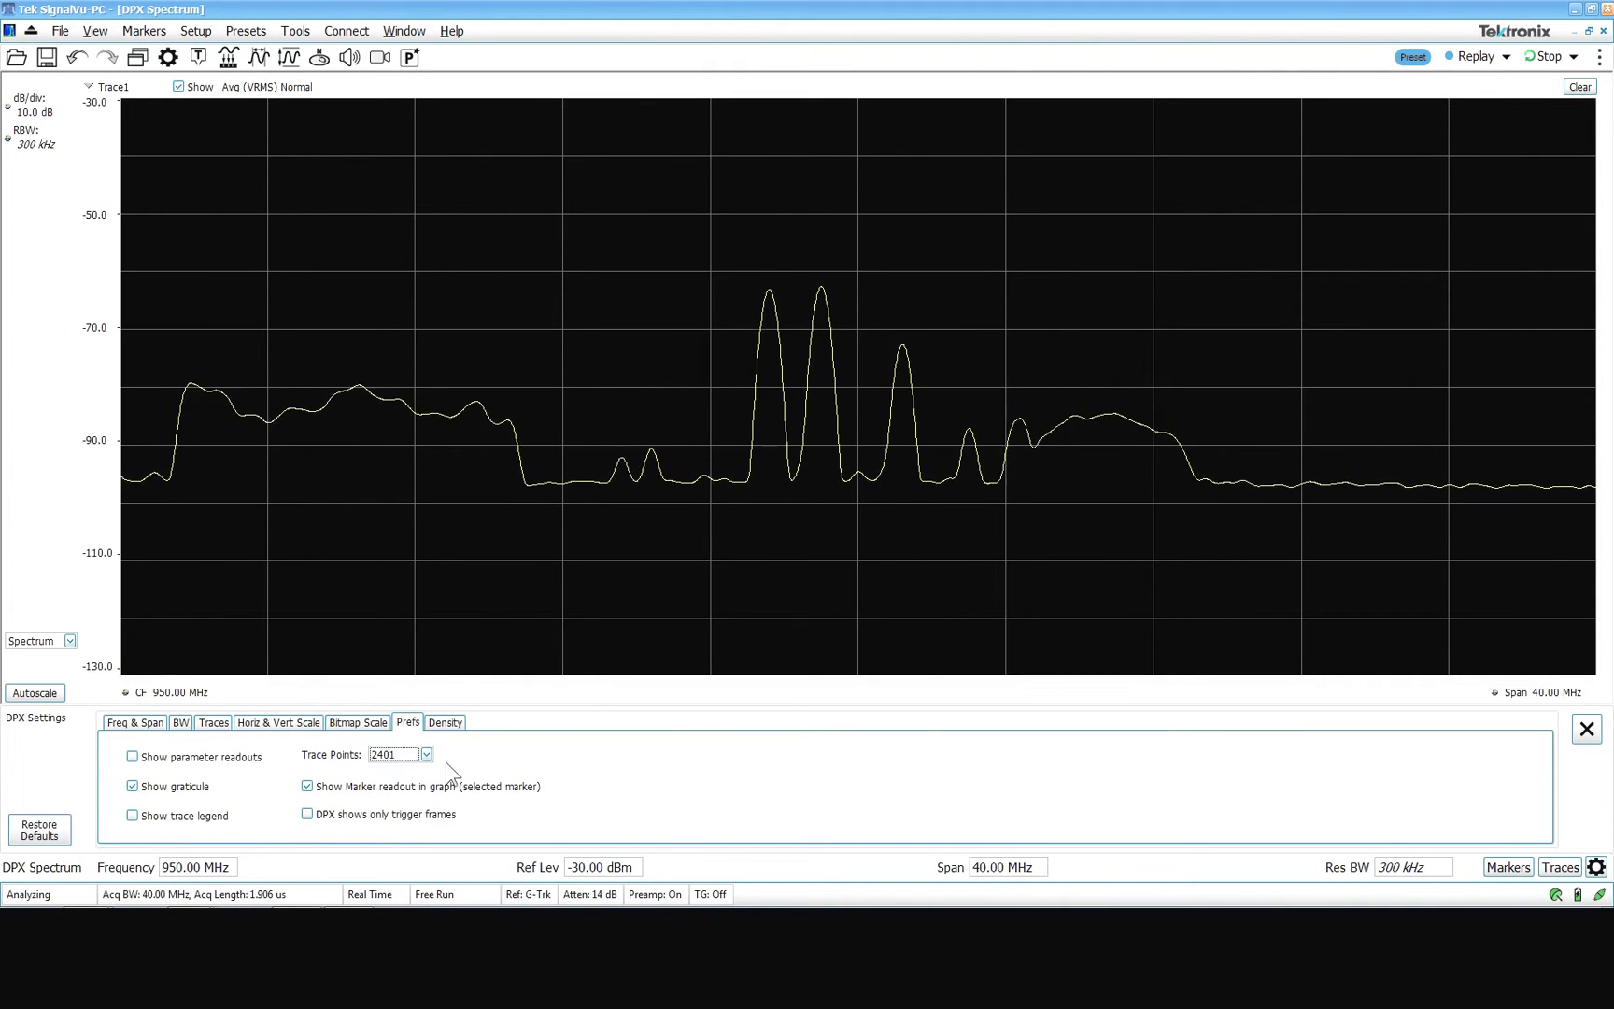
- Narrow RBW to 100 kHz, show parameter readouts, and cut trace points to 801
left_click(59, 148)
scroll(59, 147, "down", 1)
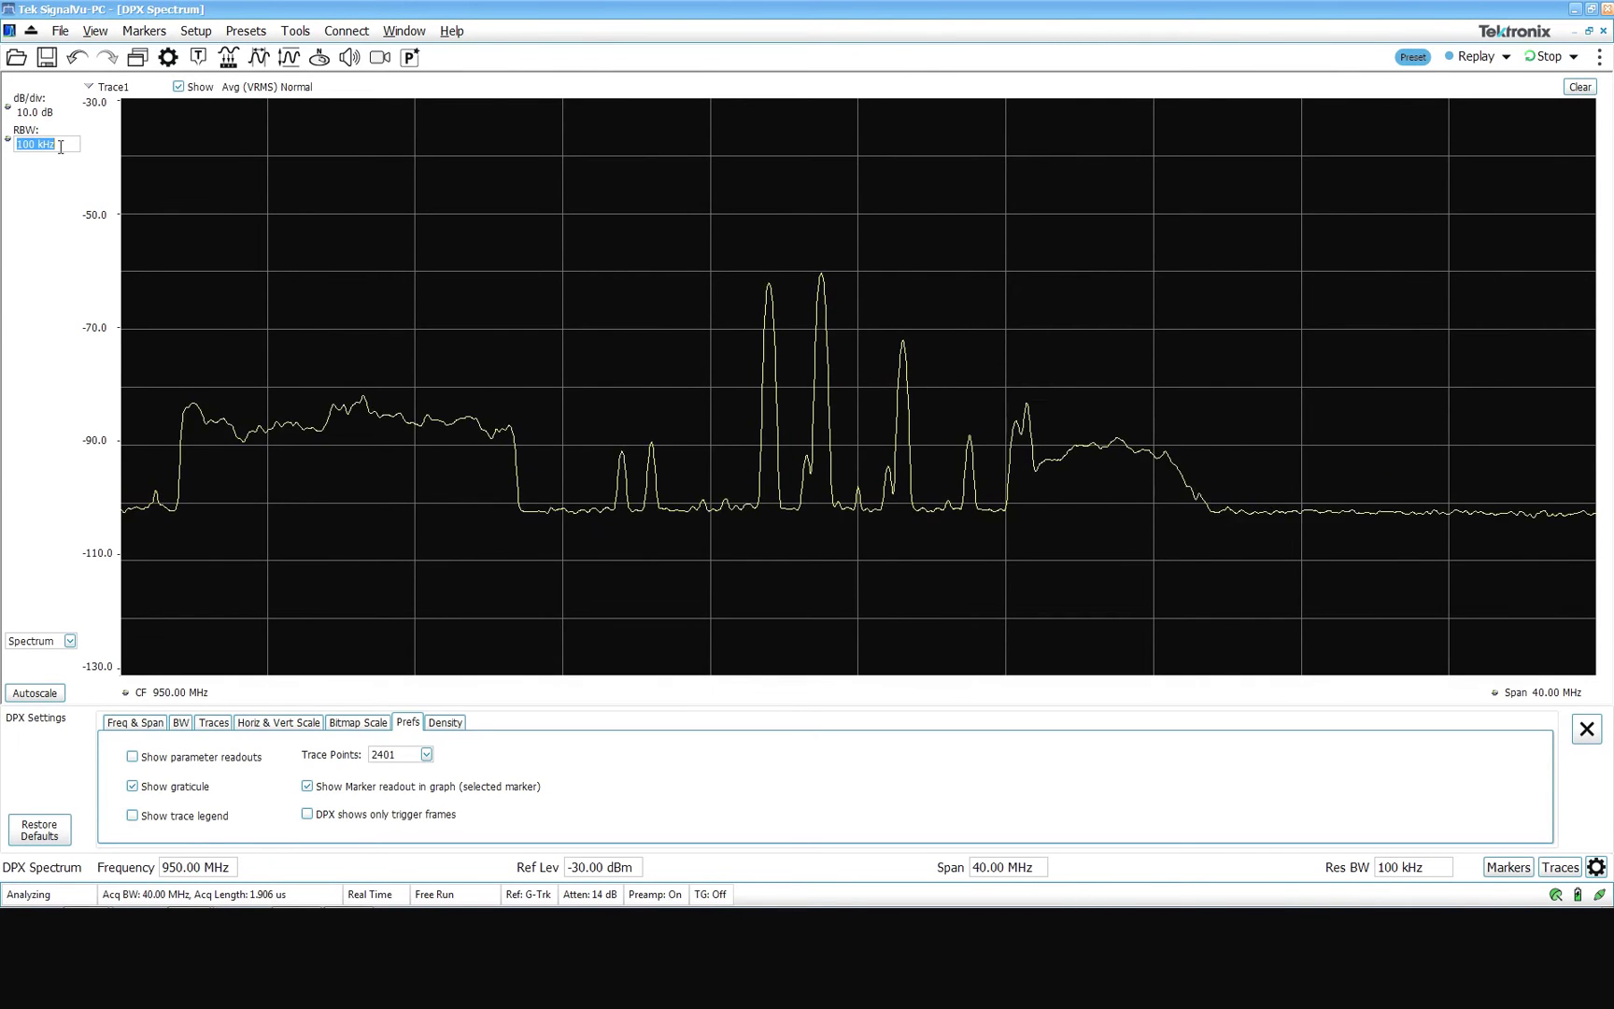
left_click(150, 761)
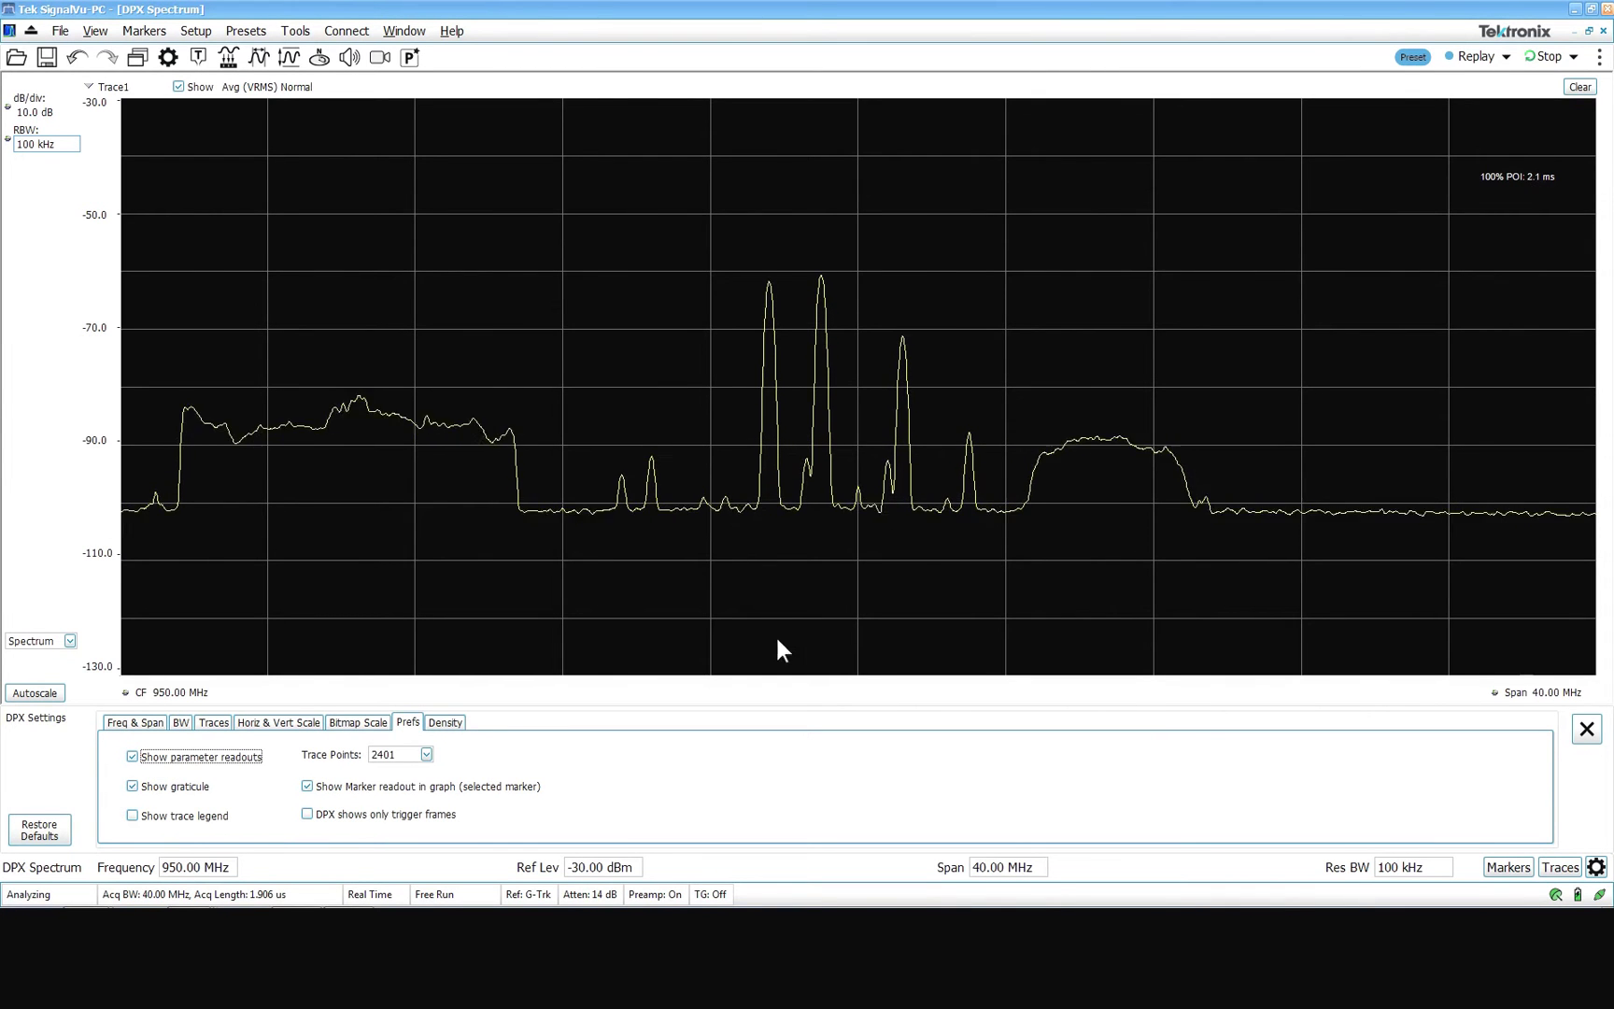
left_click(426, 754)
left_click(401, 770)
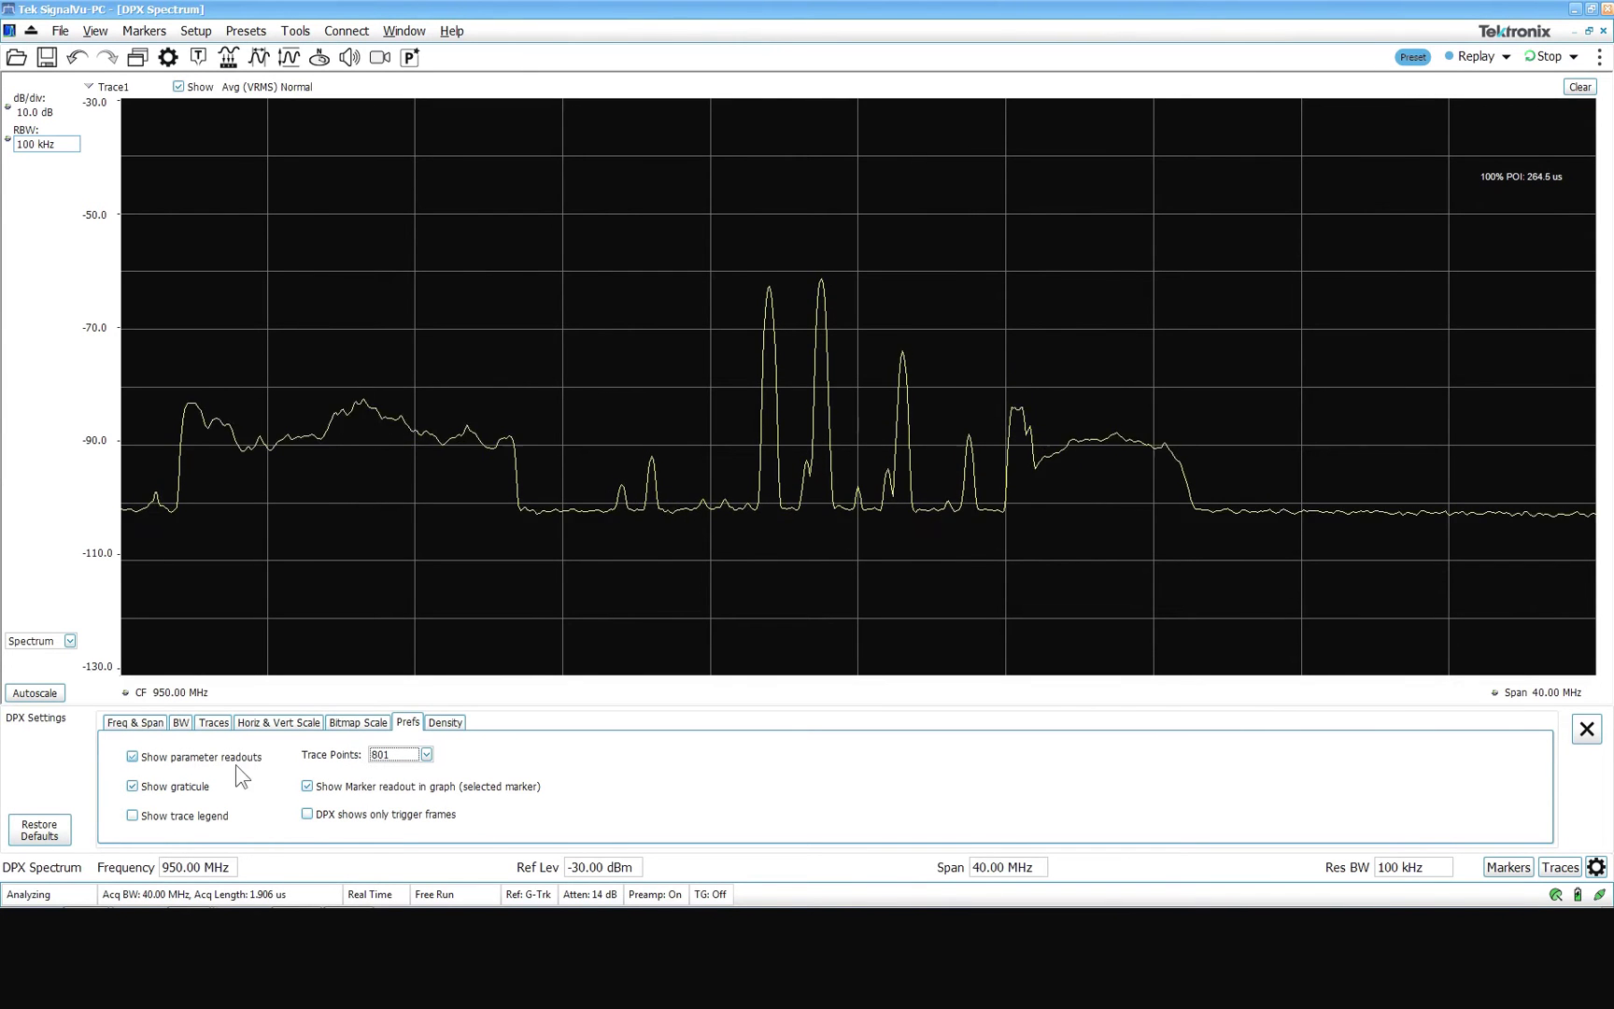
left_click(216, 724)
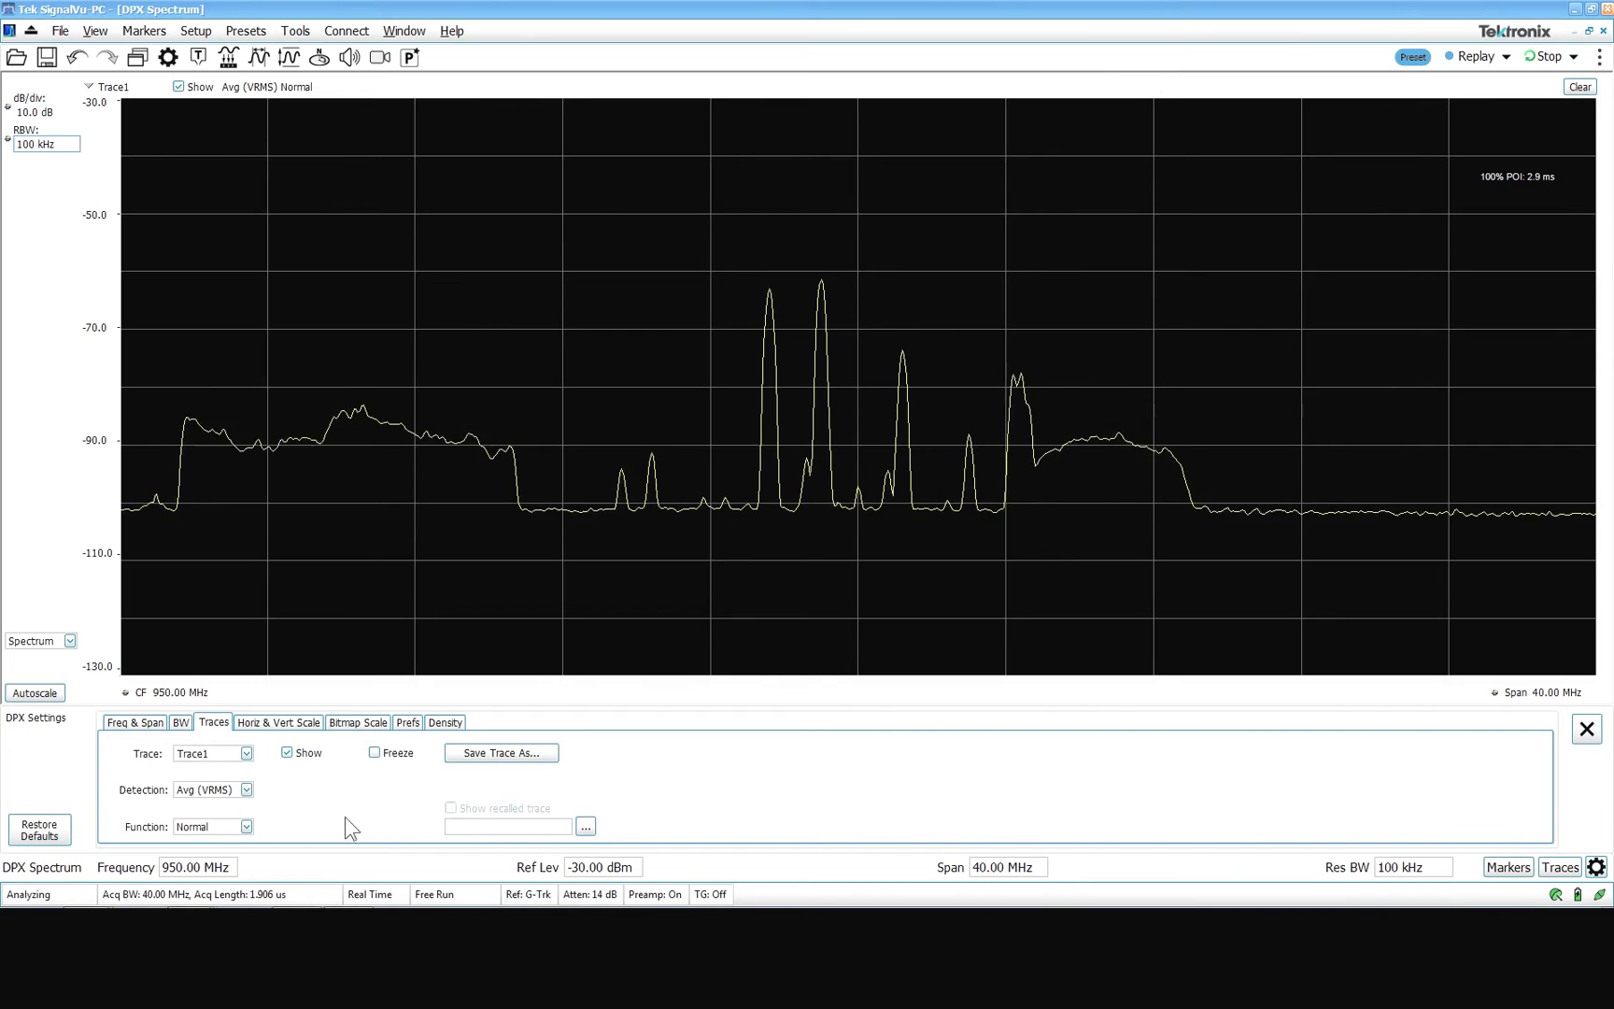
- Save Trace1 as dpx1.dpt, confirming replacement of the existing file
left_click(506, 757)
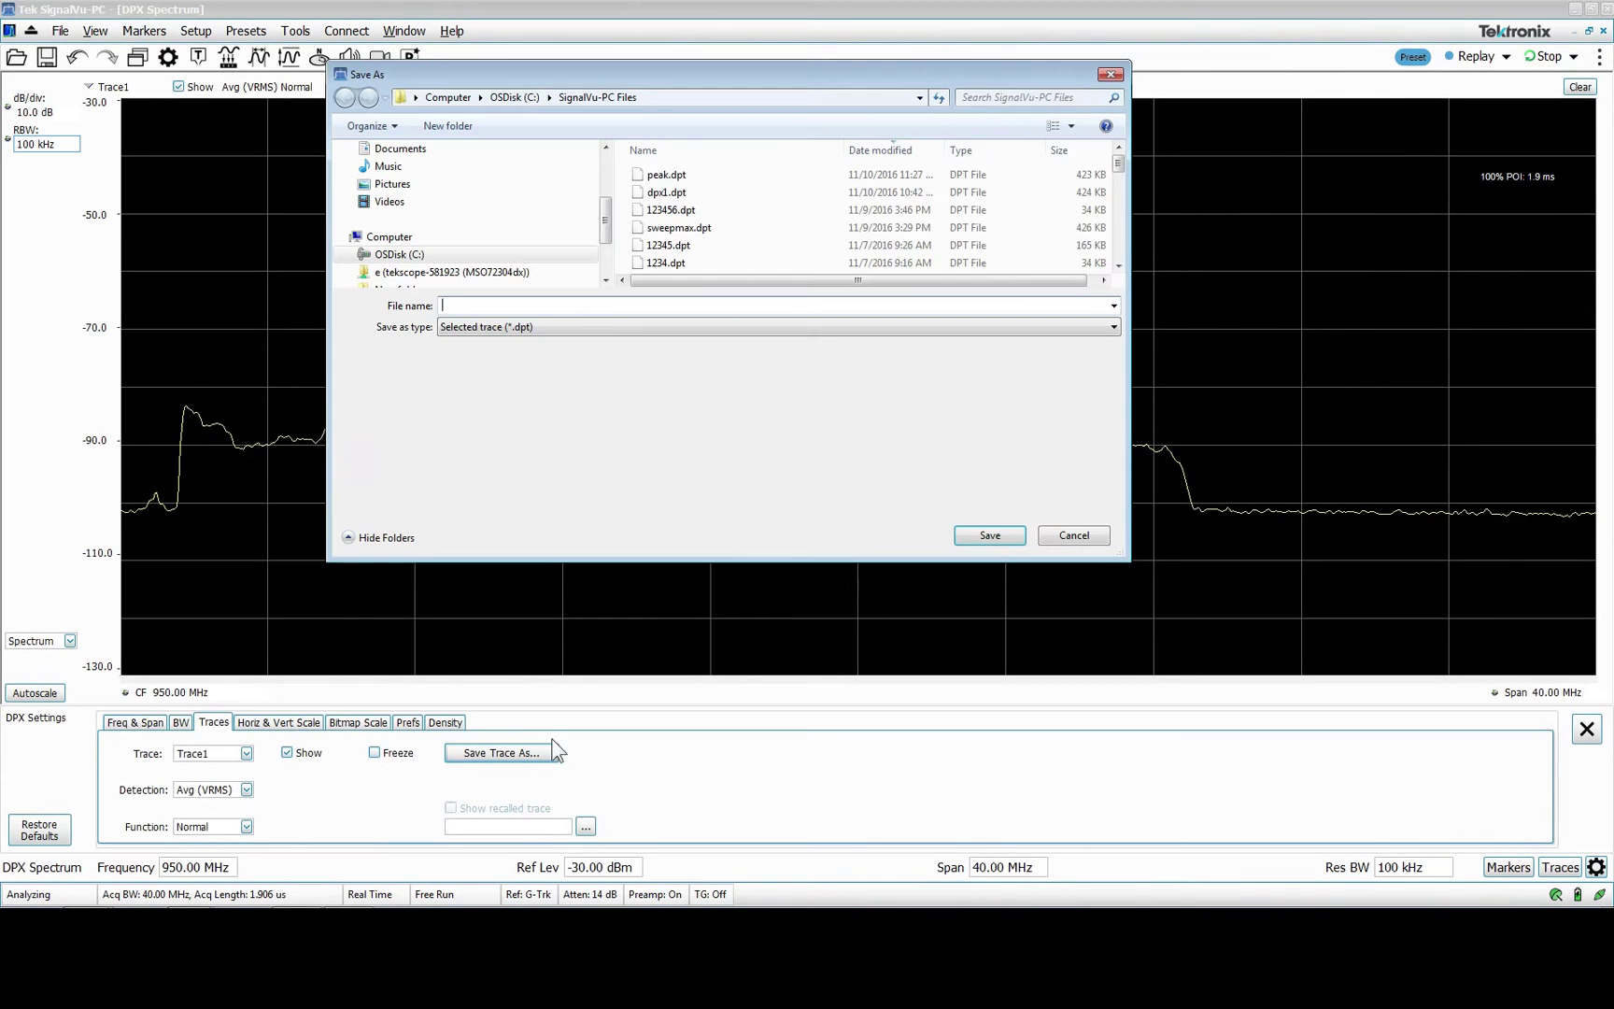
left_click(683, 194)
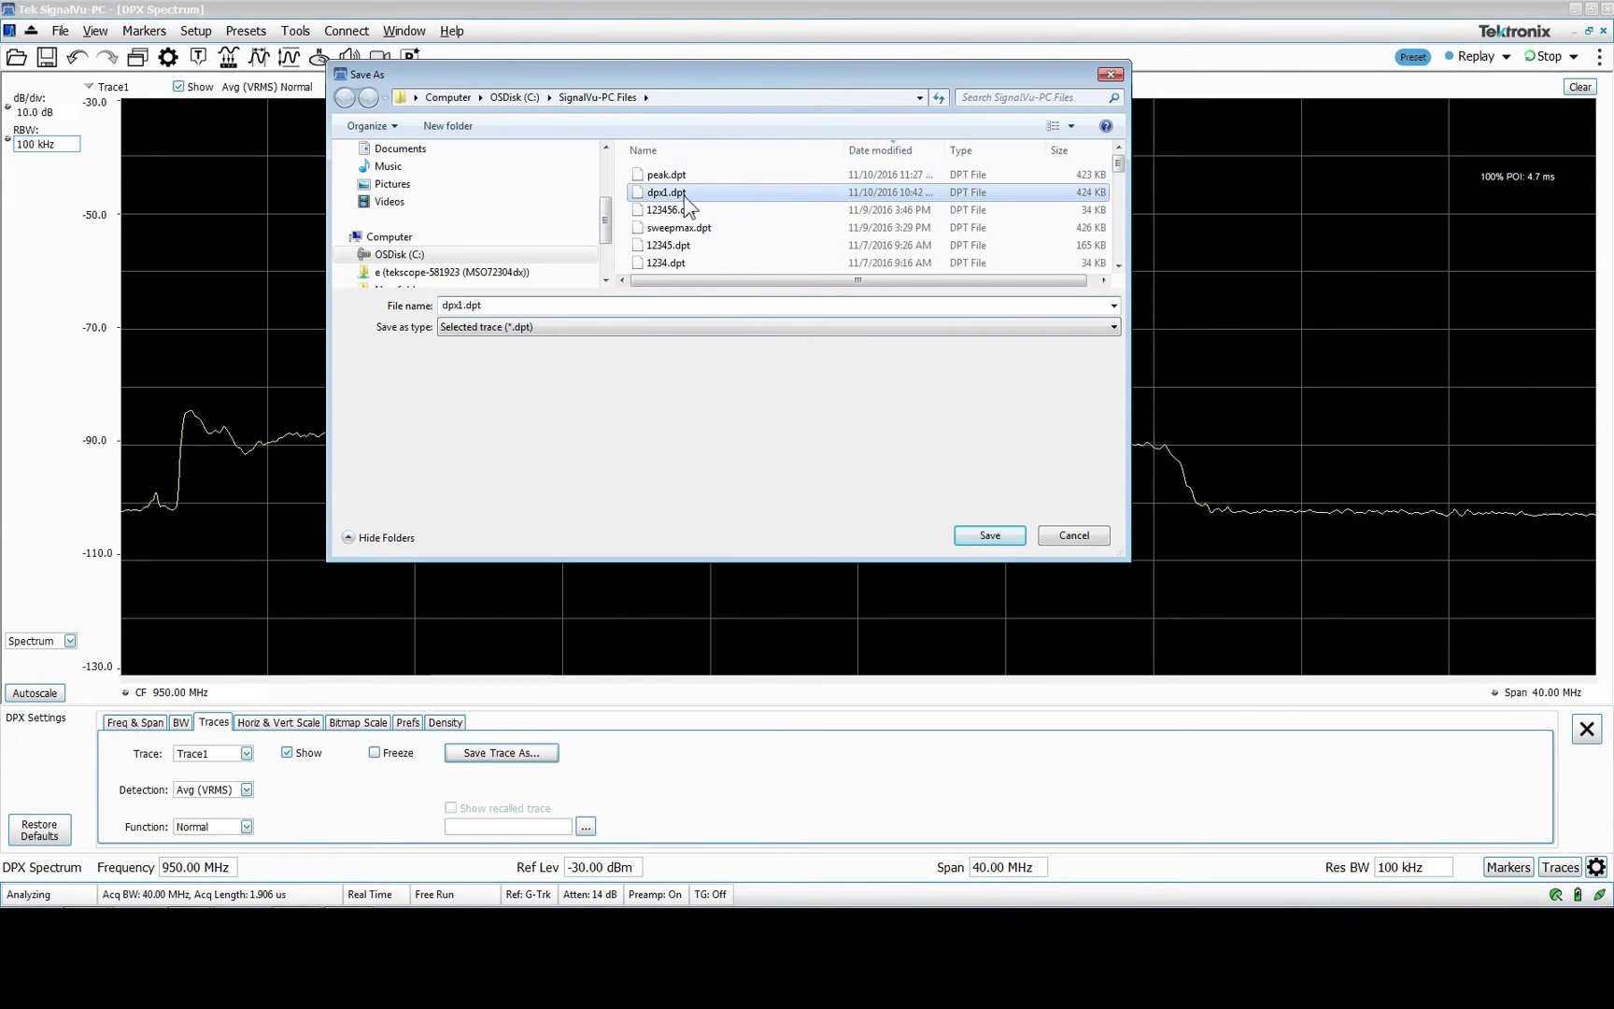
left_click(981, 540)
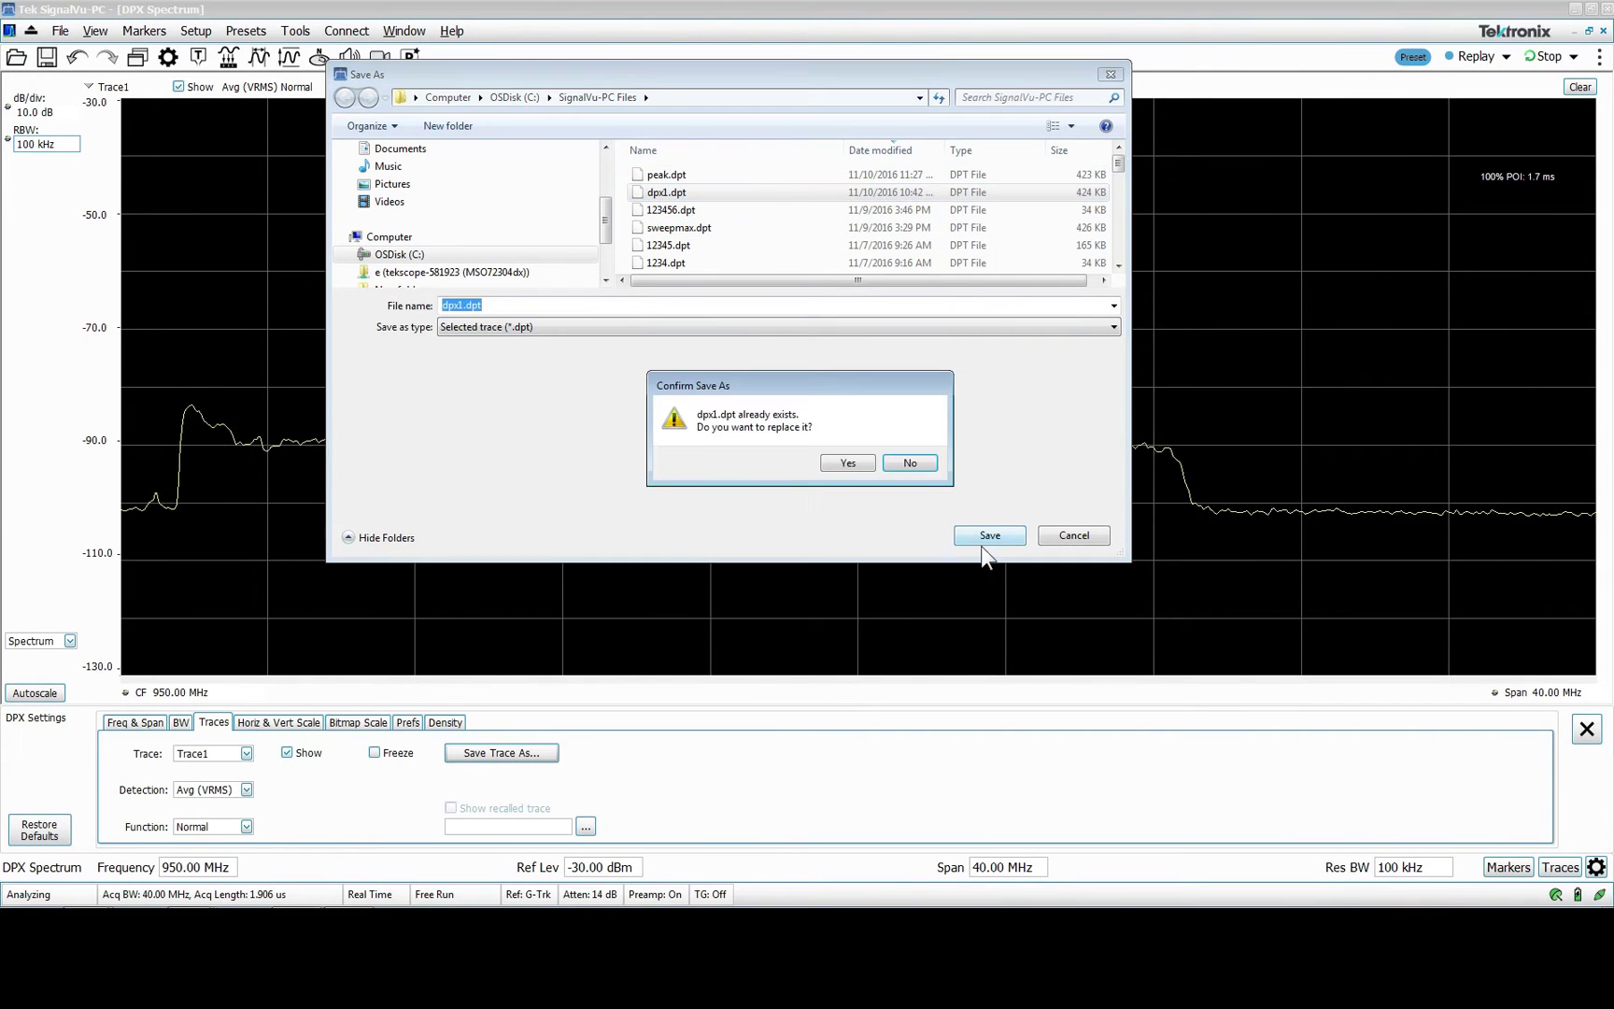
left_click(840, 465)
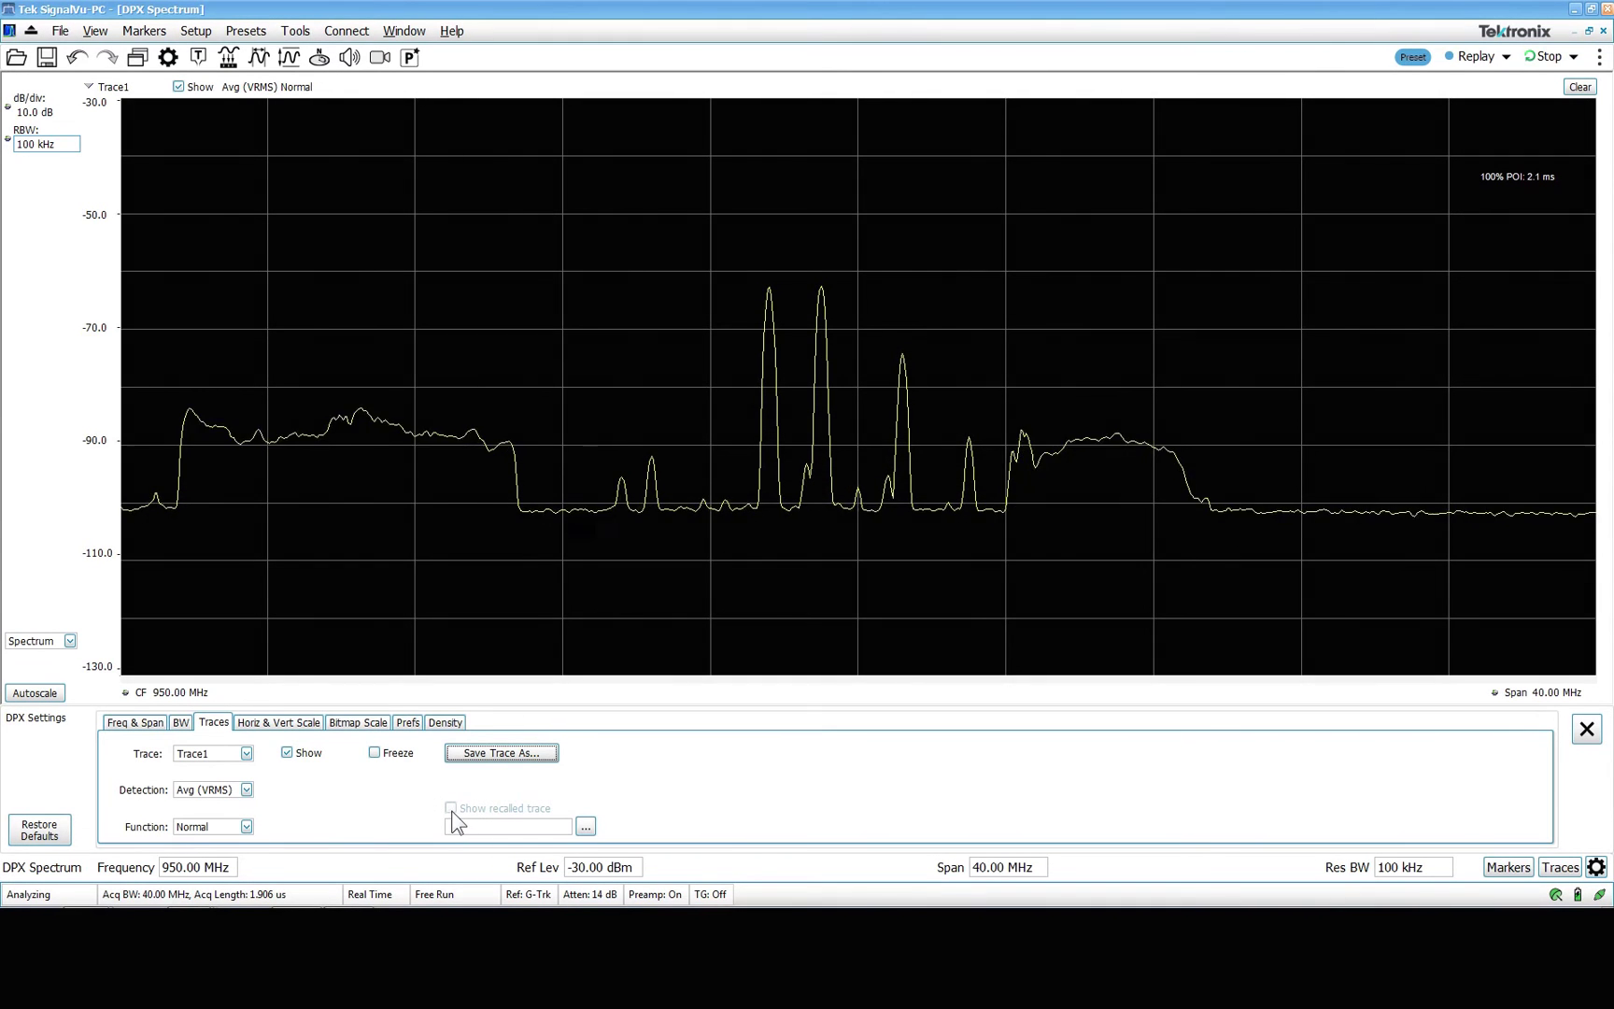
- Recall dpx1.dpt so it appears as the reference Trace1
left_click(585, 826)
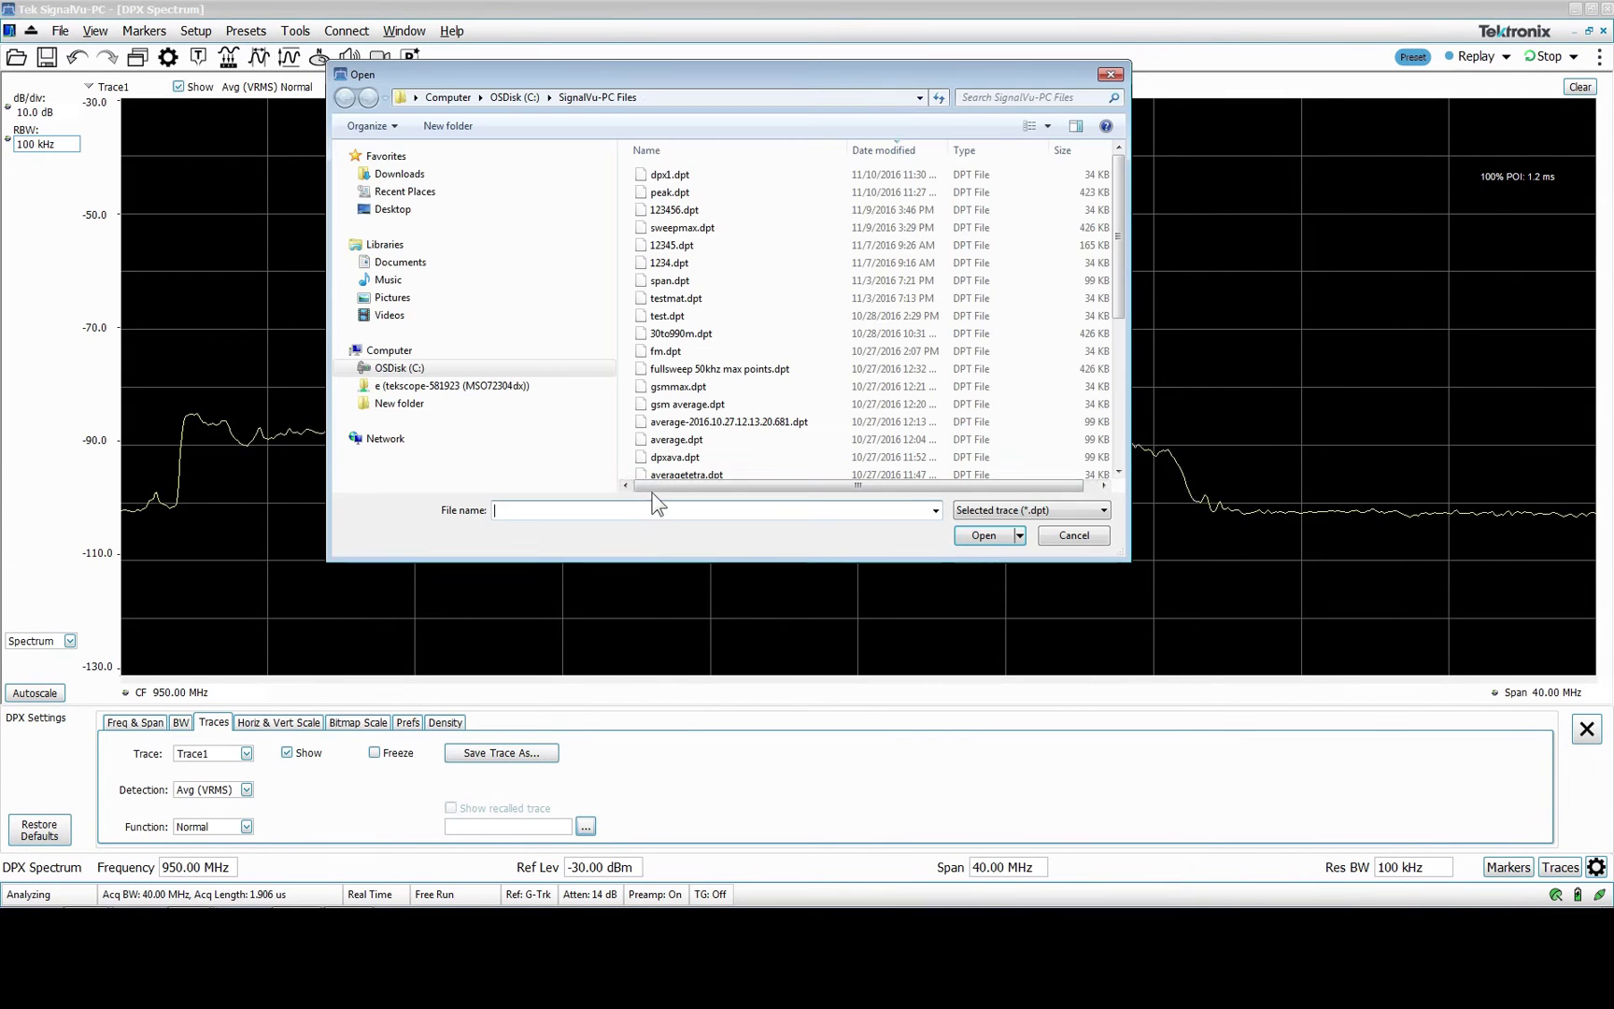
left_click(706, 178)
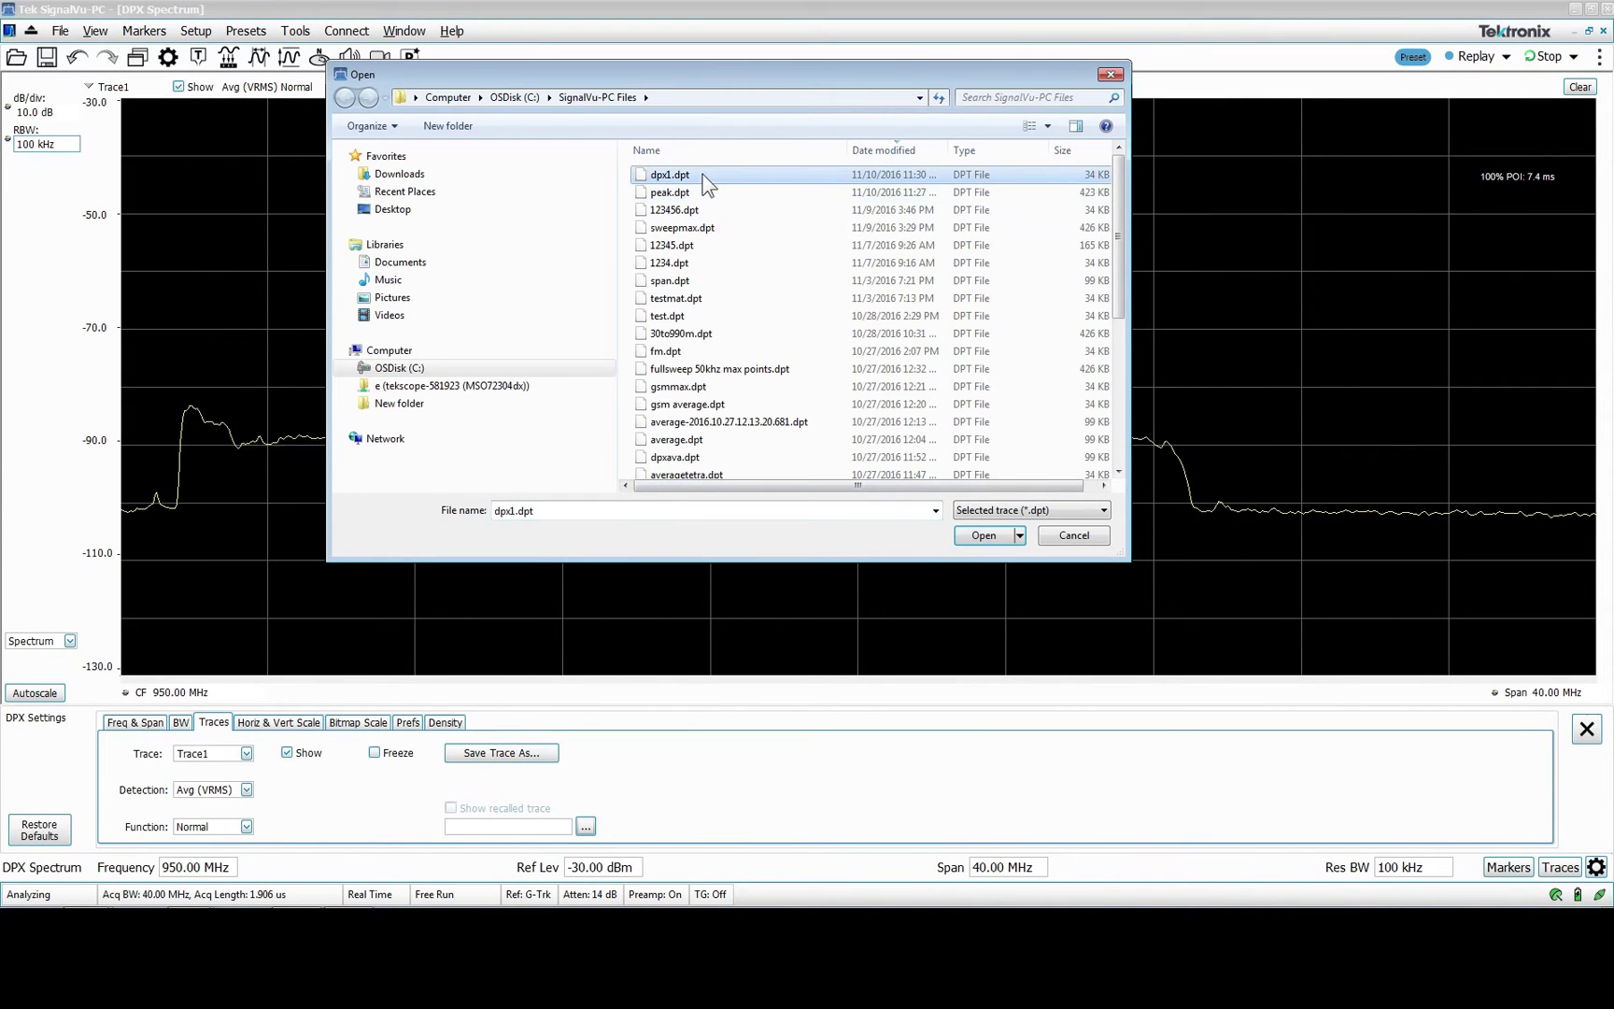
left_click(983, 535)
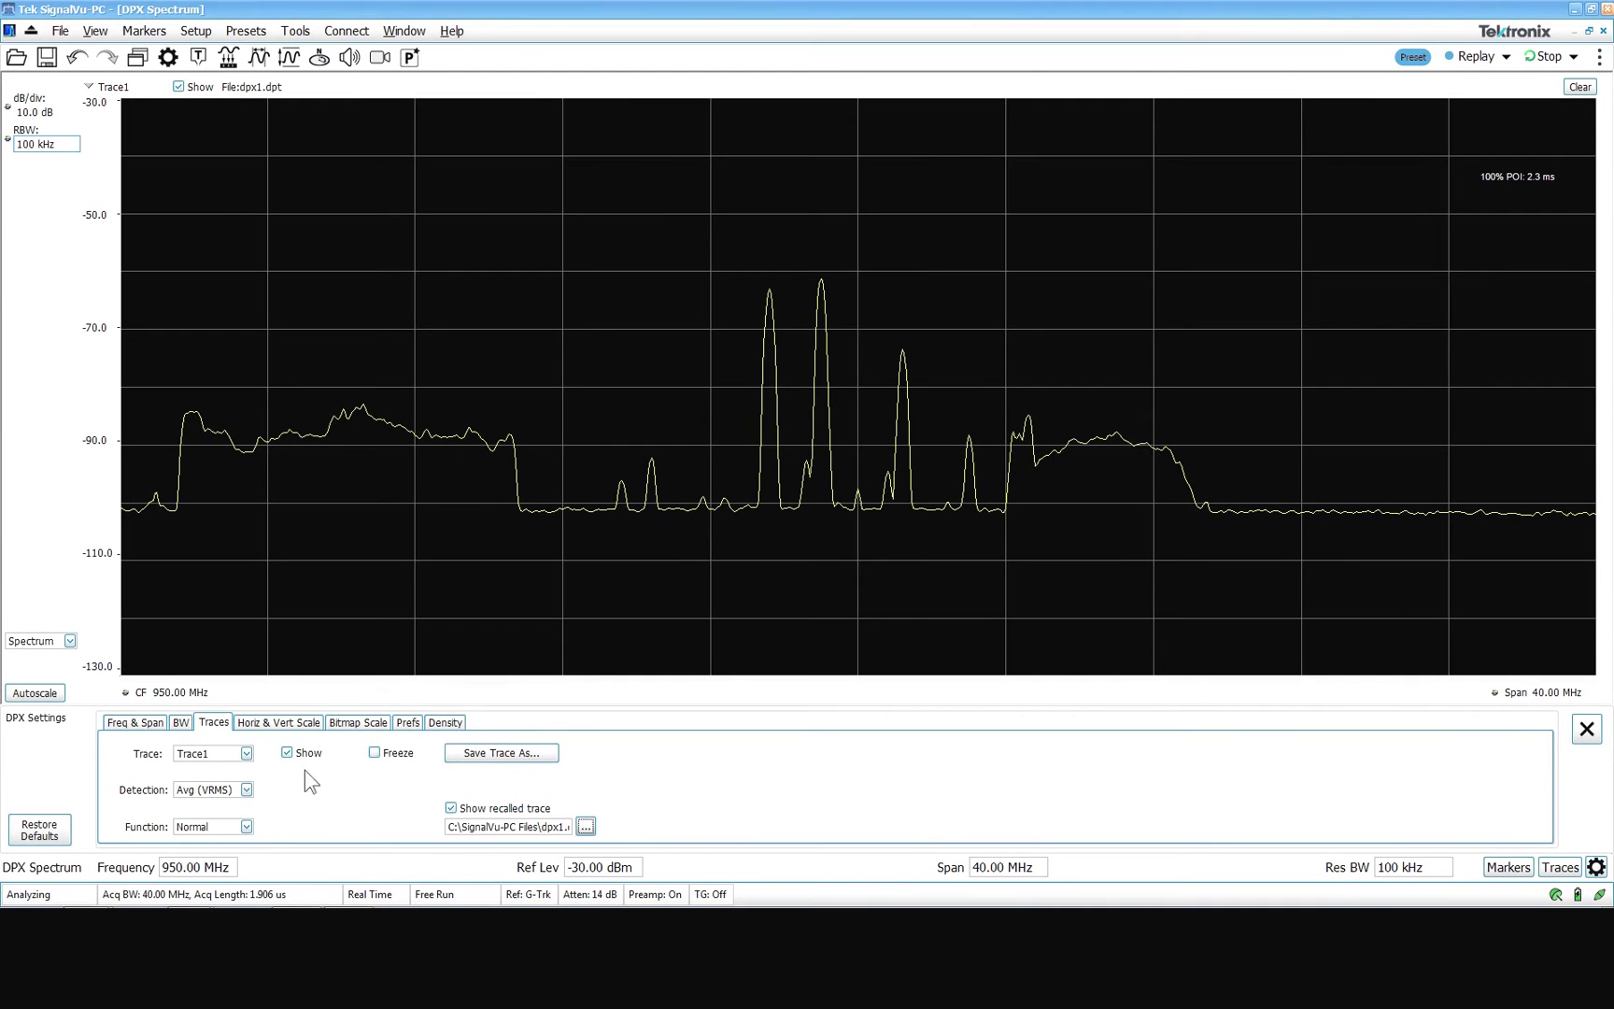
- Show Trace2 as a live Avg (VRMS), Normal trace overlaying the recalled Trace1
left_click(245, 755)
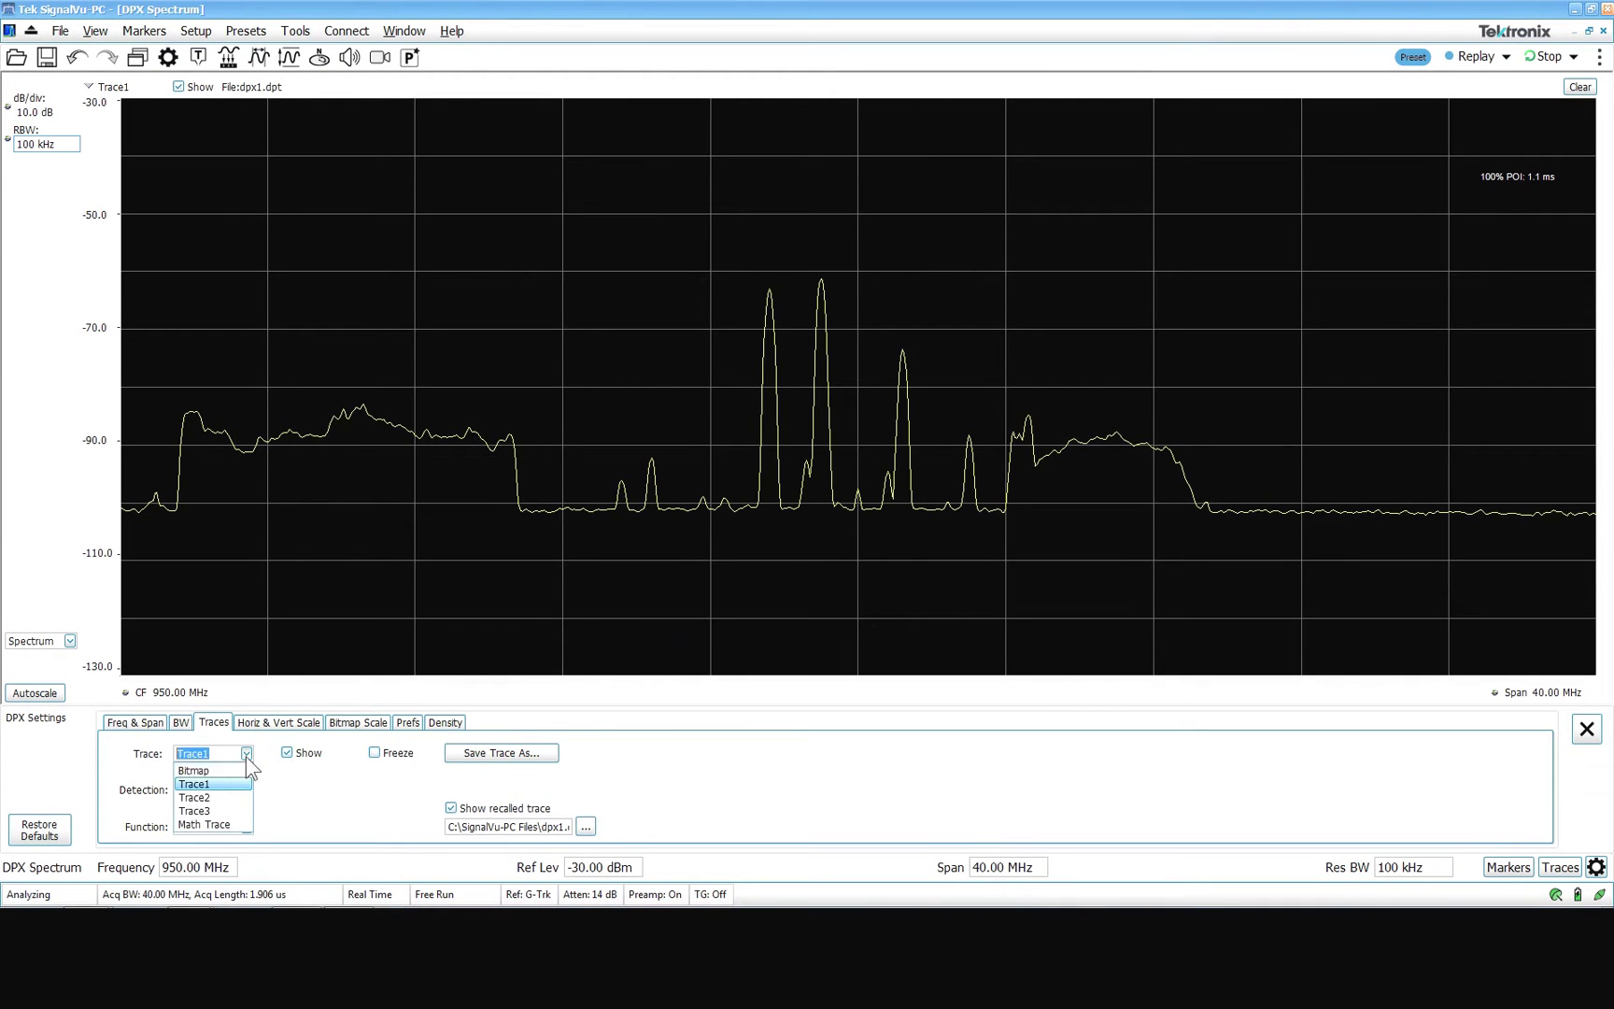
left_click(237, 787)
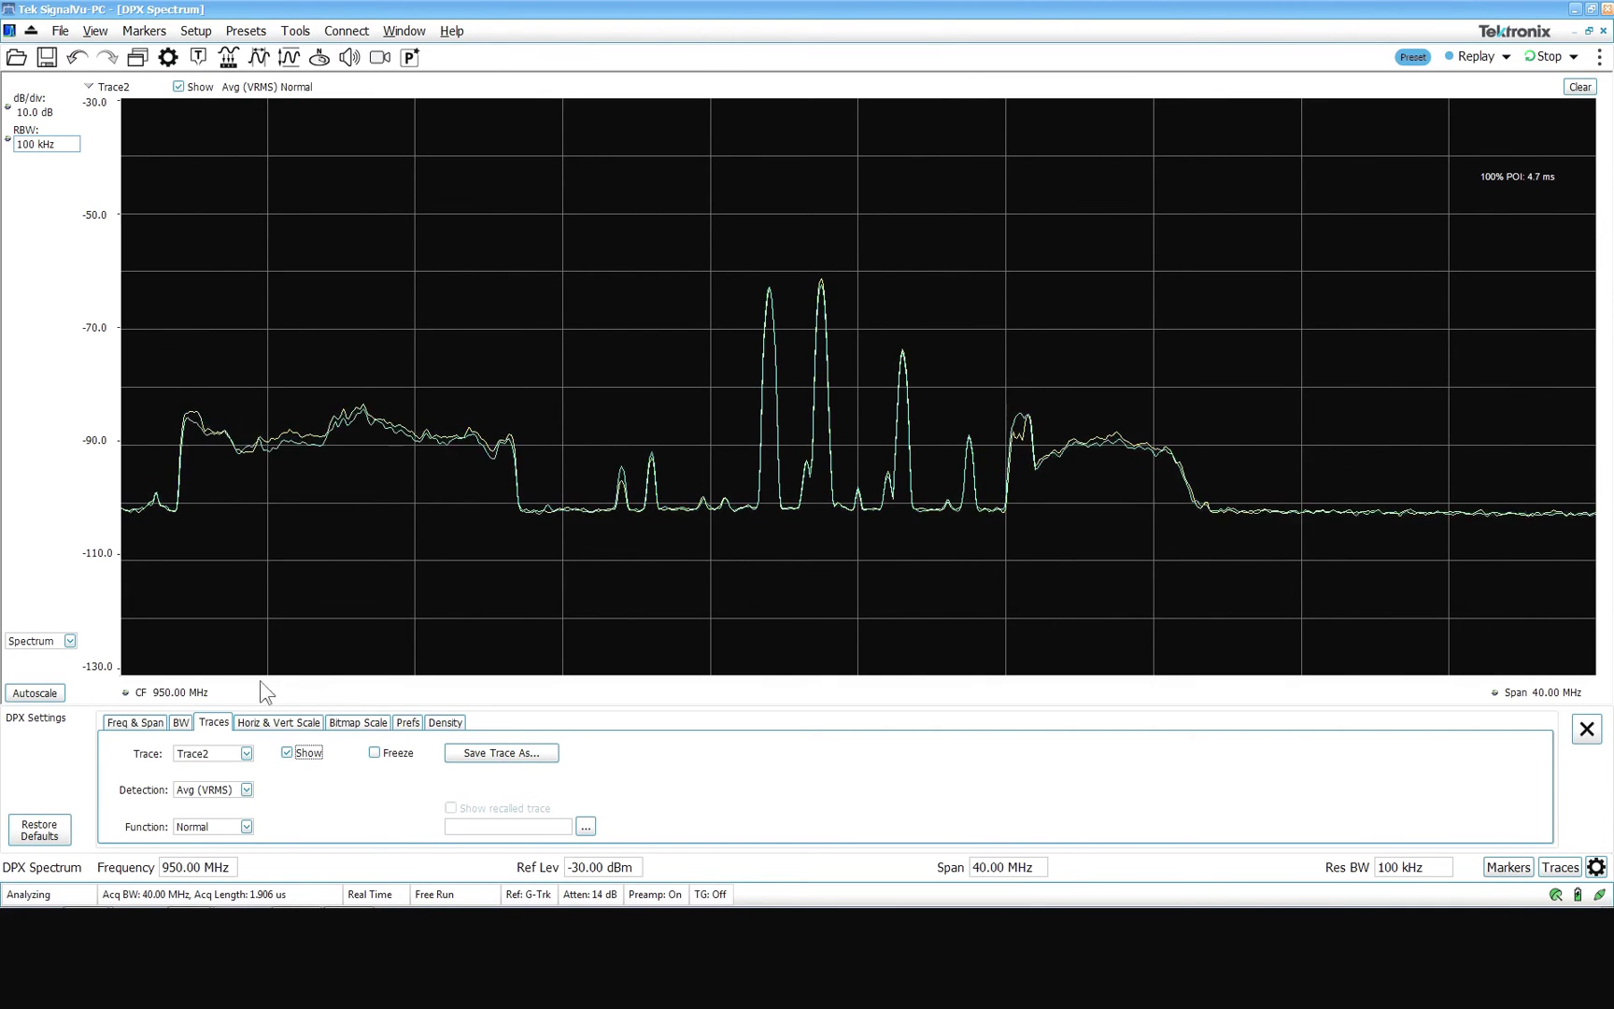
left_click(247, 754)
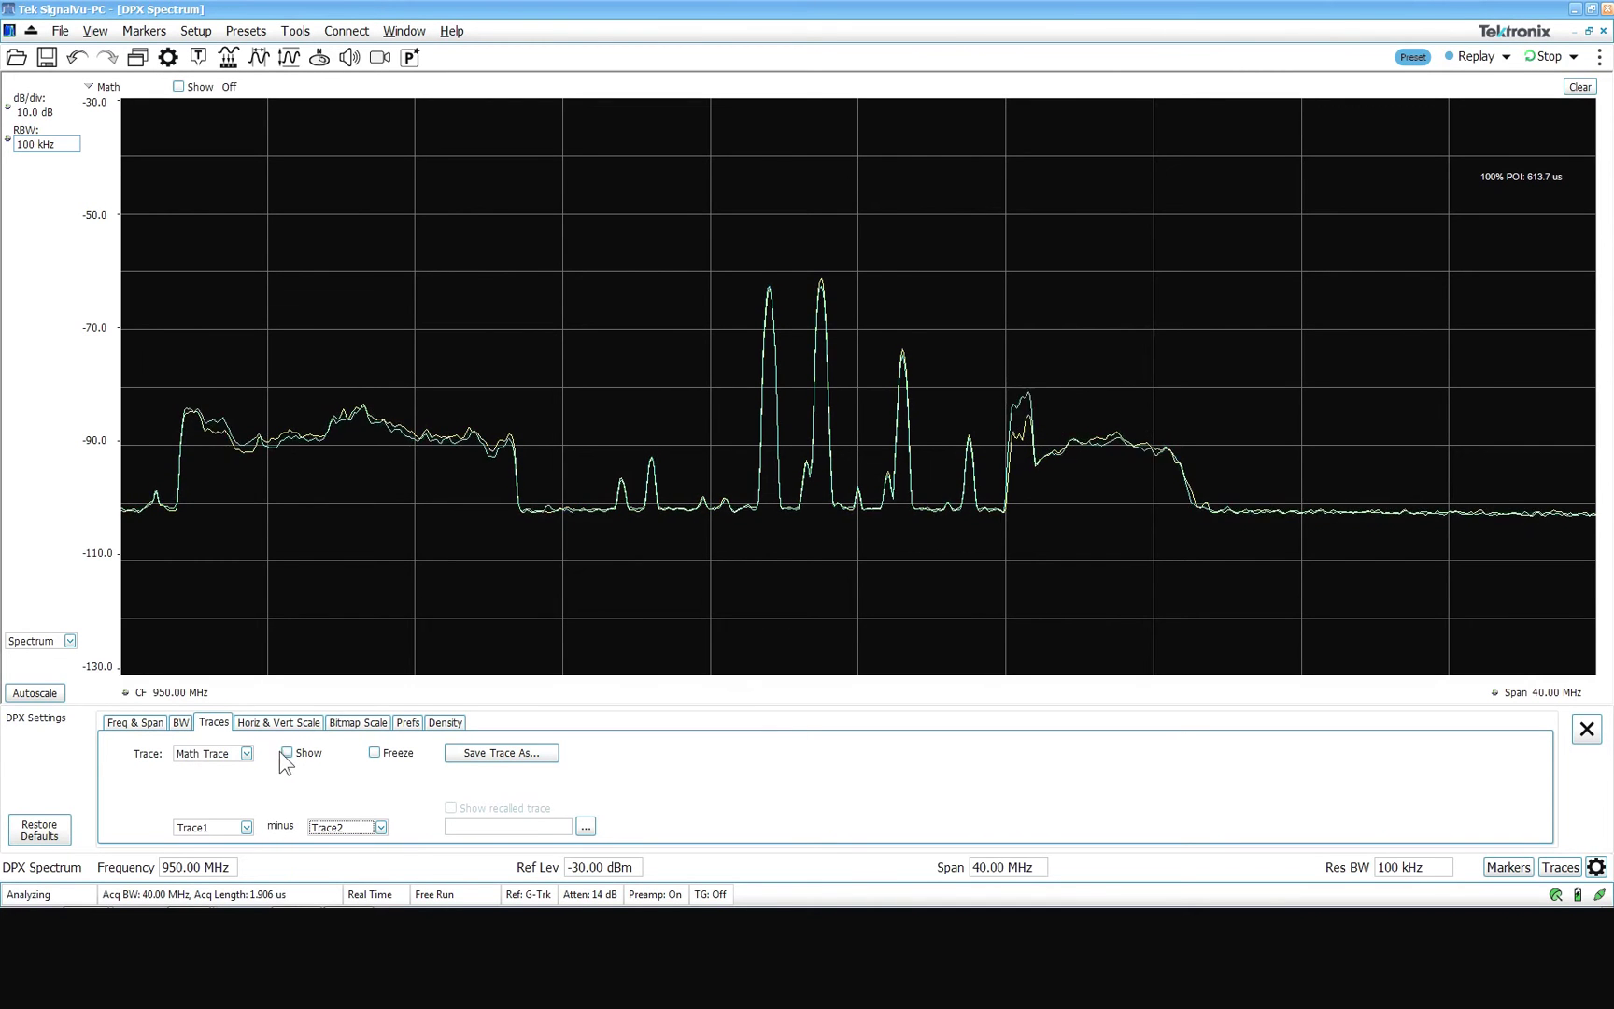
- Autoscale vertically so the Trace2 minus Trace1 math line sits near the top
left_click(41, 691)
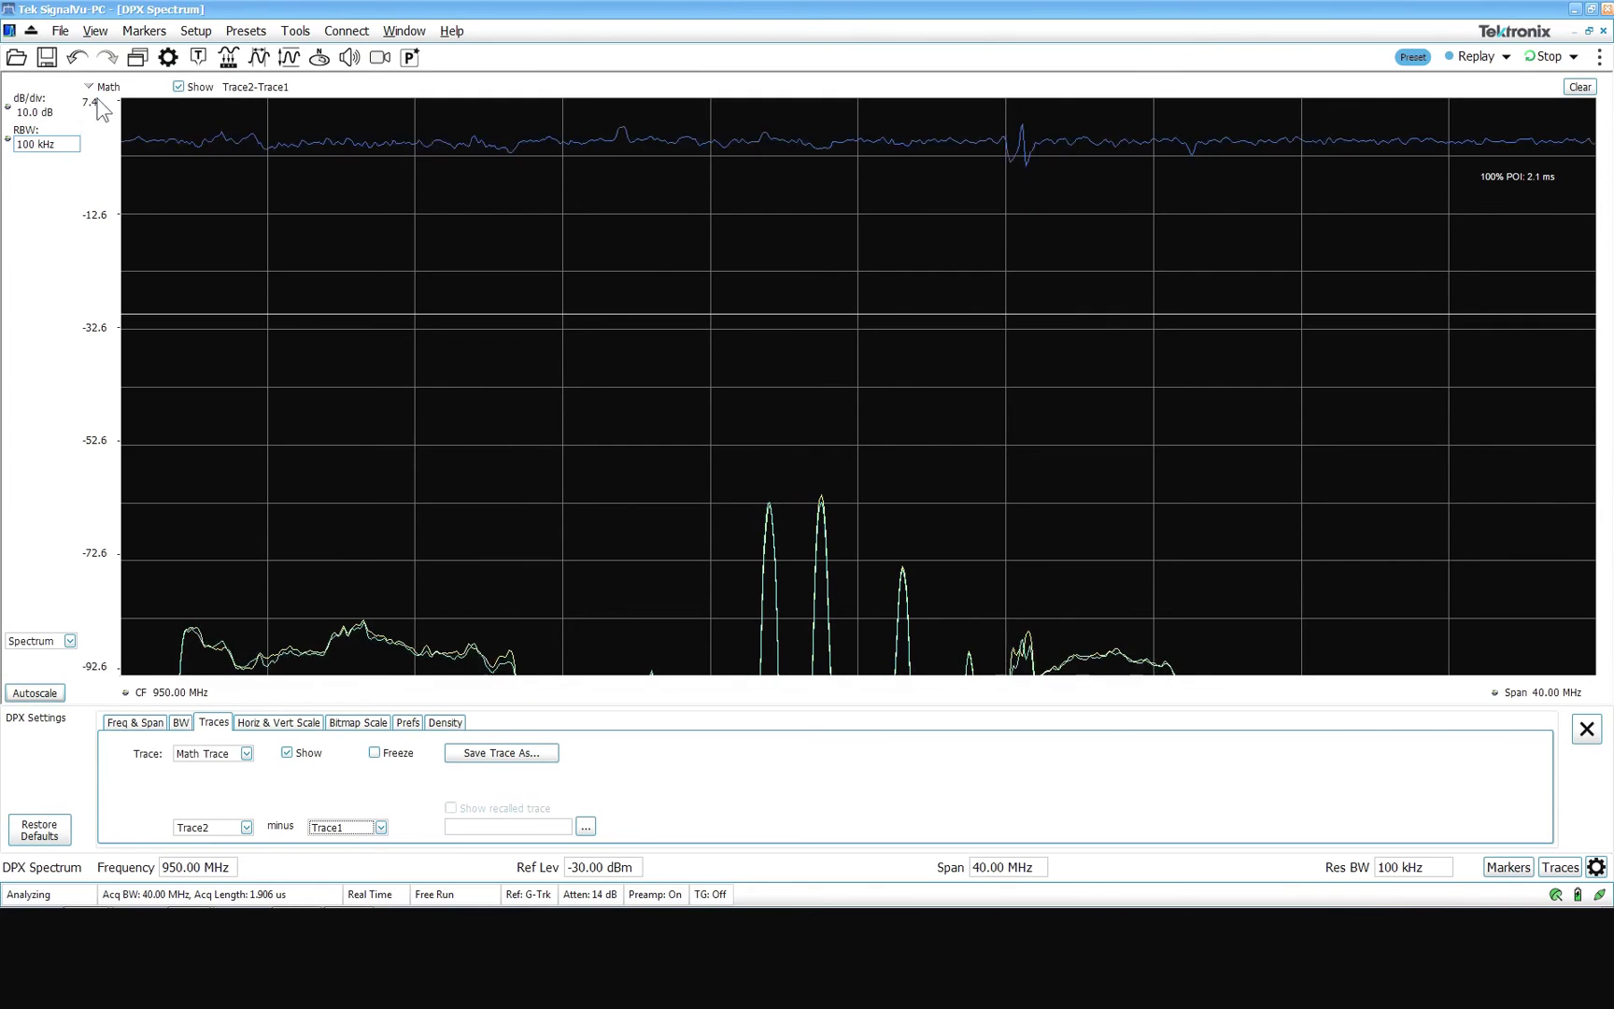
left_click(247, 754)
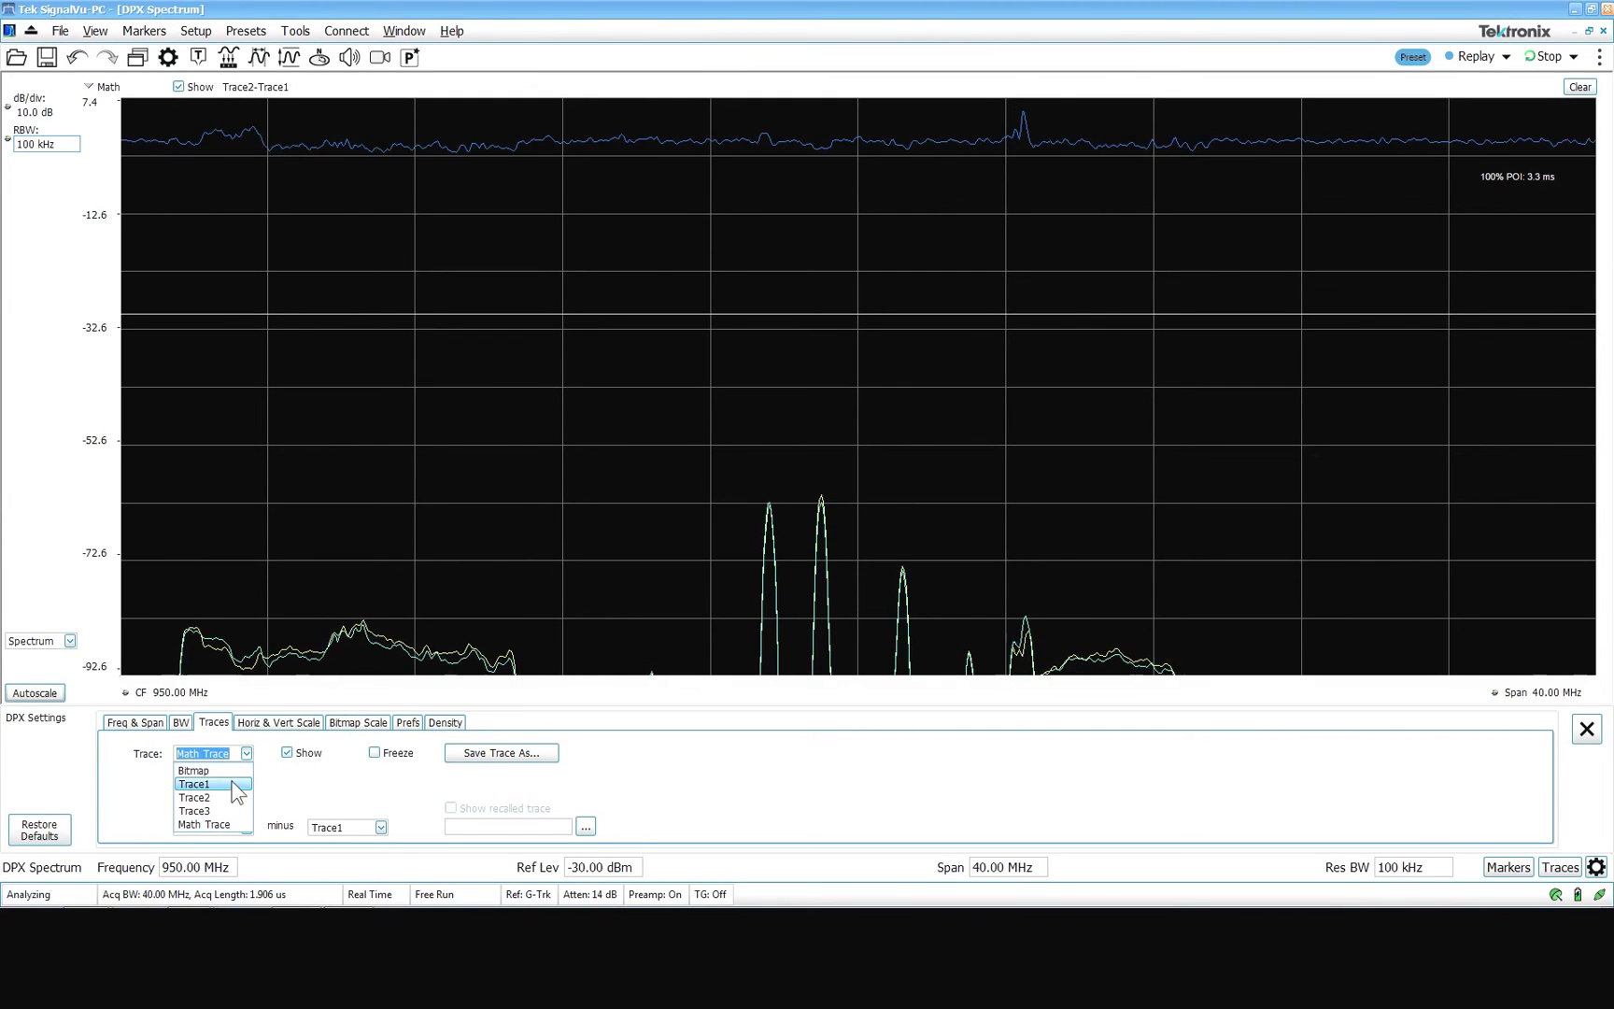
- Turn off Show for Trace1 and Trace2, leaving only the math trace
left_click(231, 781)
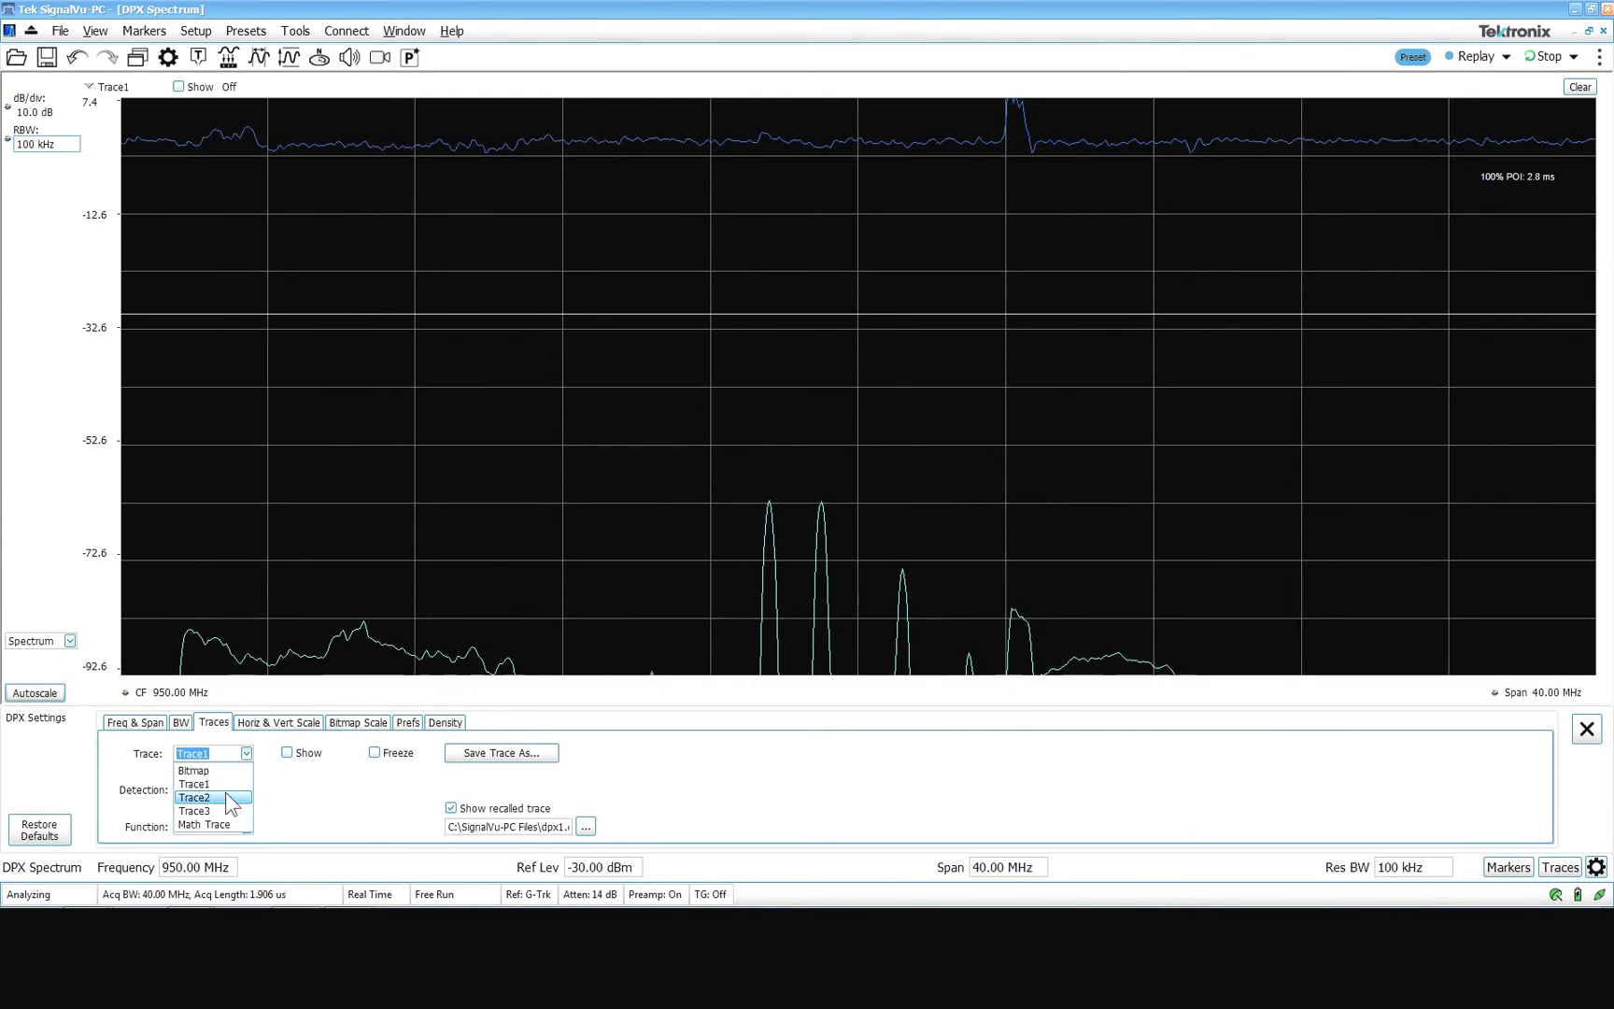
left_click(226, 797)
left_click(287, 753)
- Set the vertical scale to 20 dB and the vertical position to 10 dBm
left_click(304, 724)
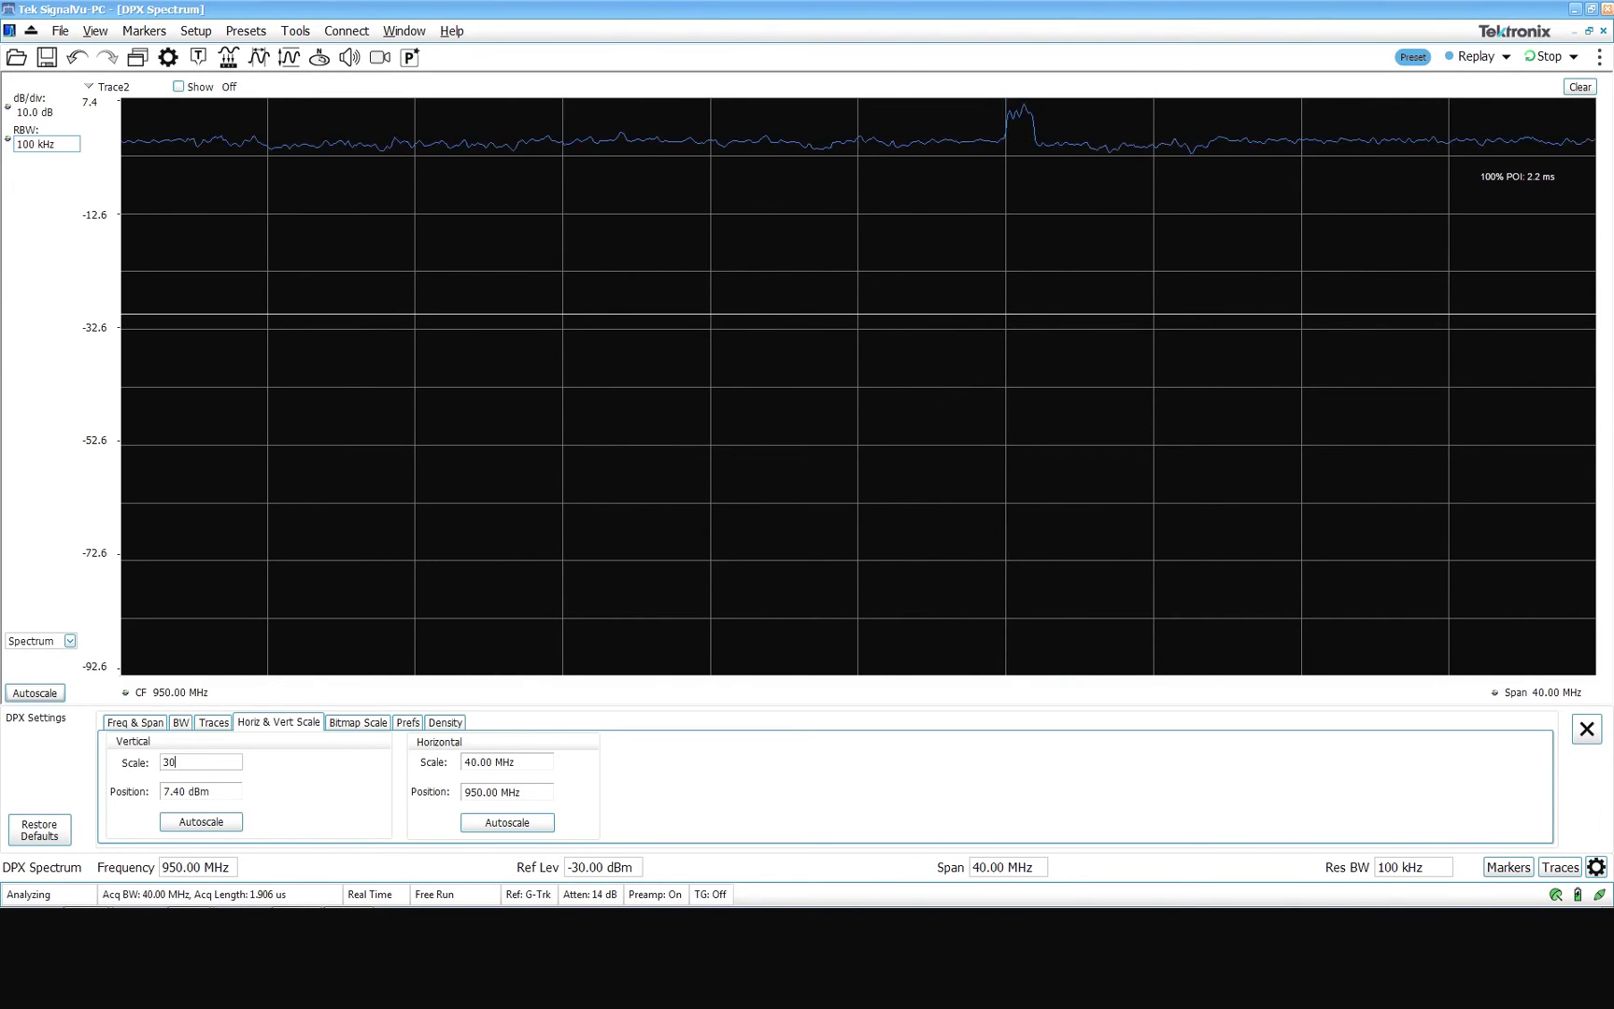
key("Return")
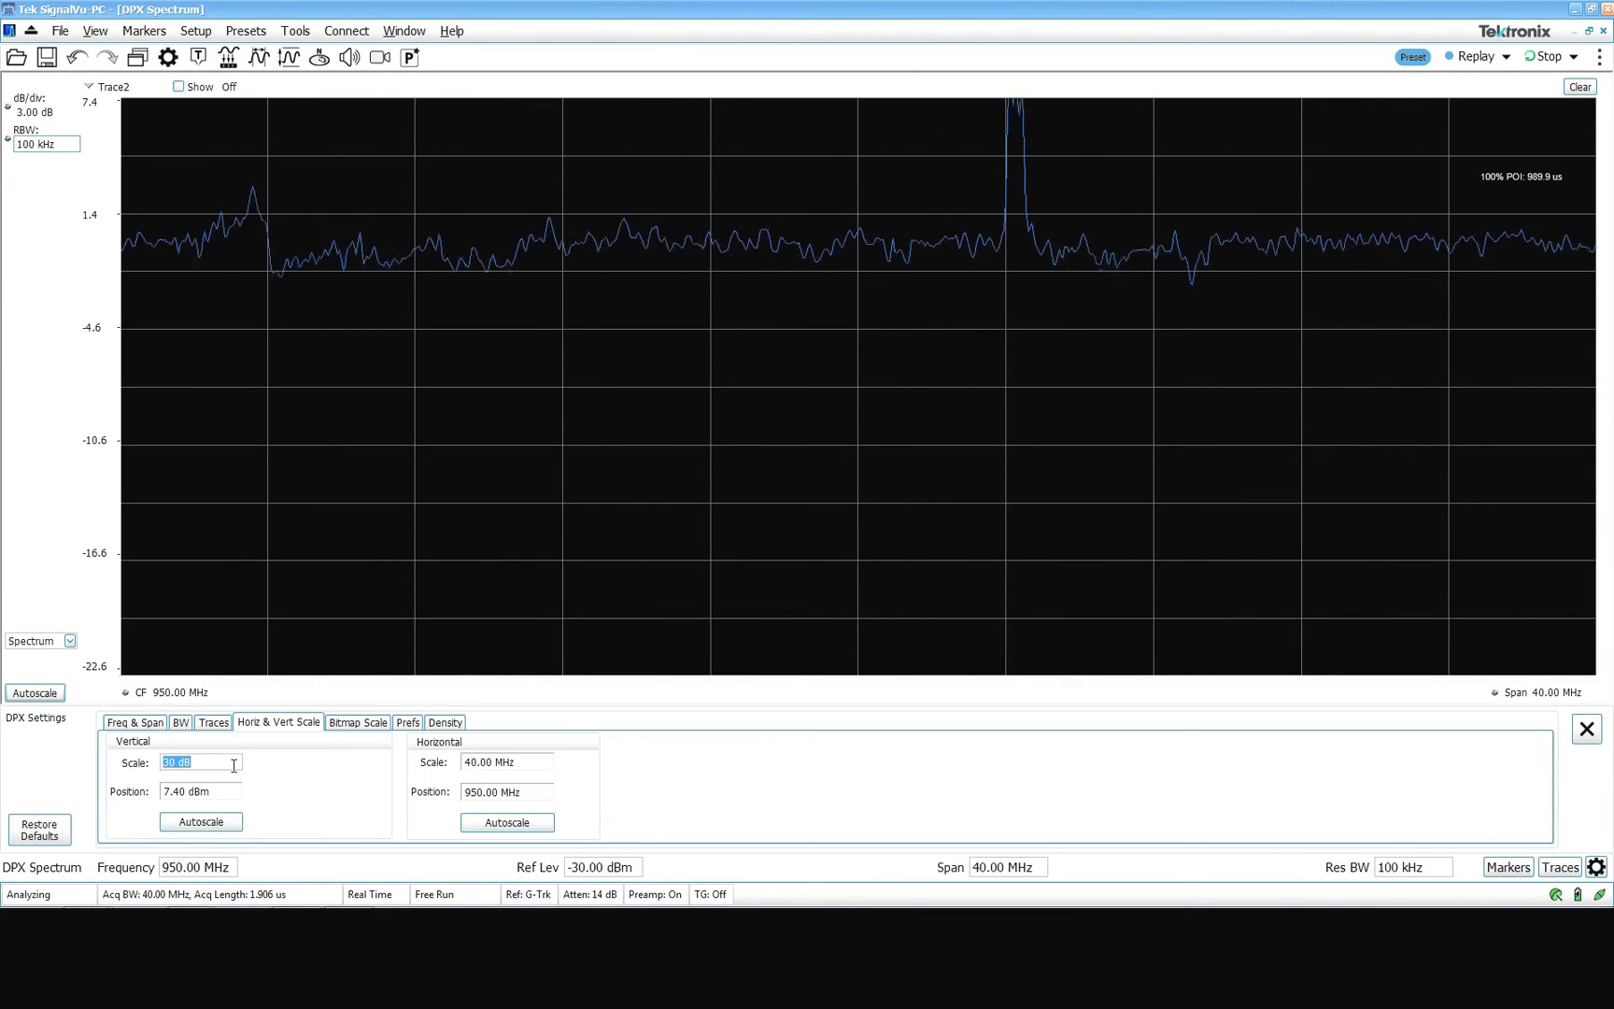
left_click(231, 792)
type("15")
key("Return")
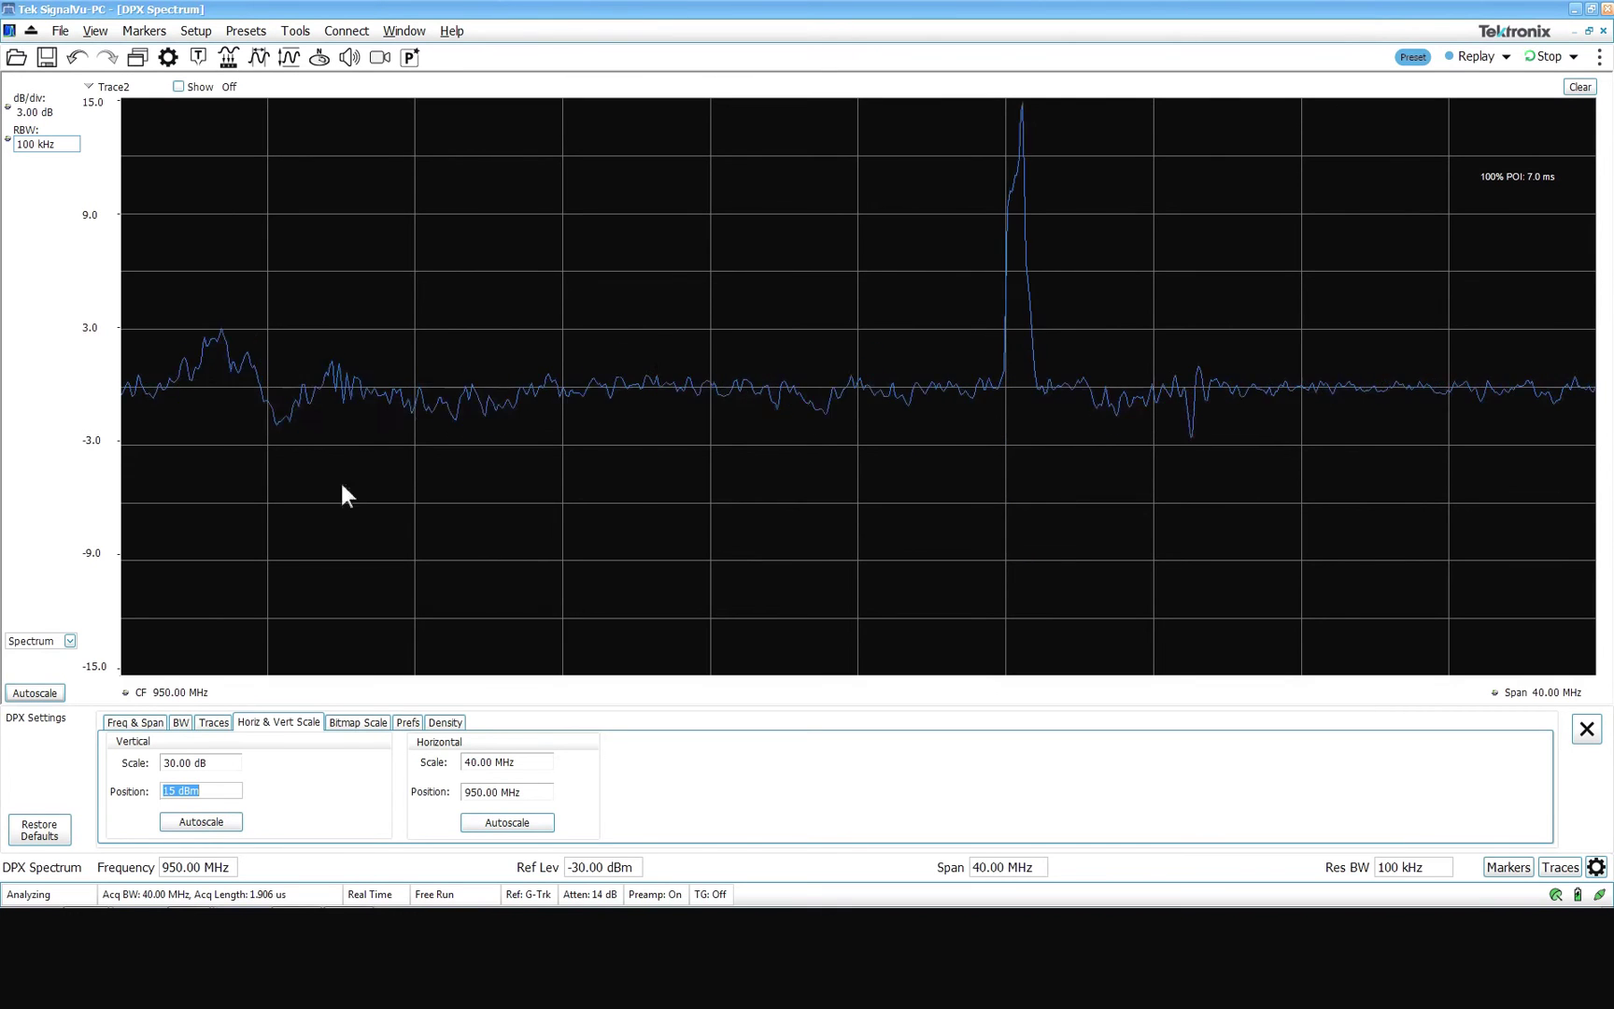
left_click(209, 763)
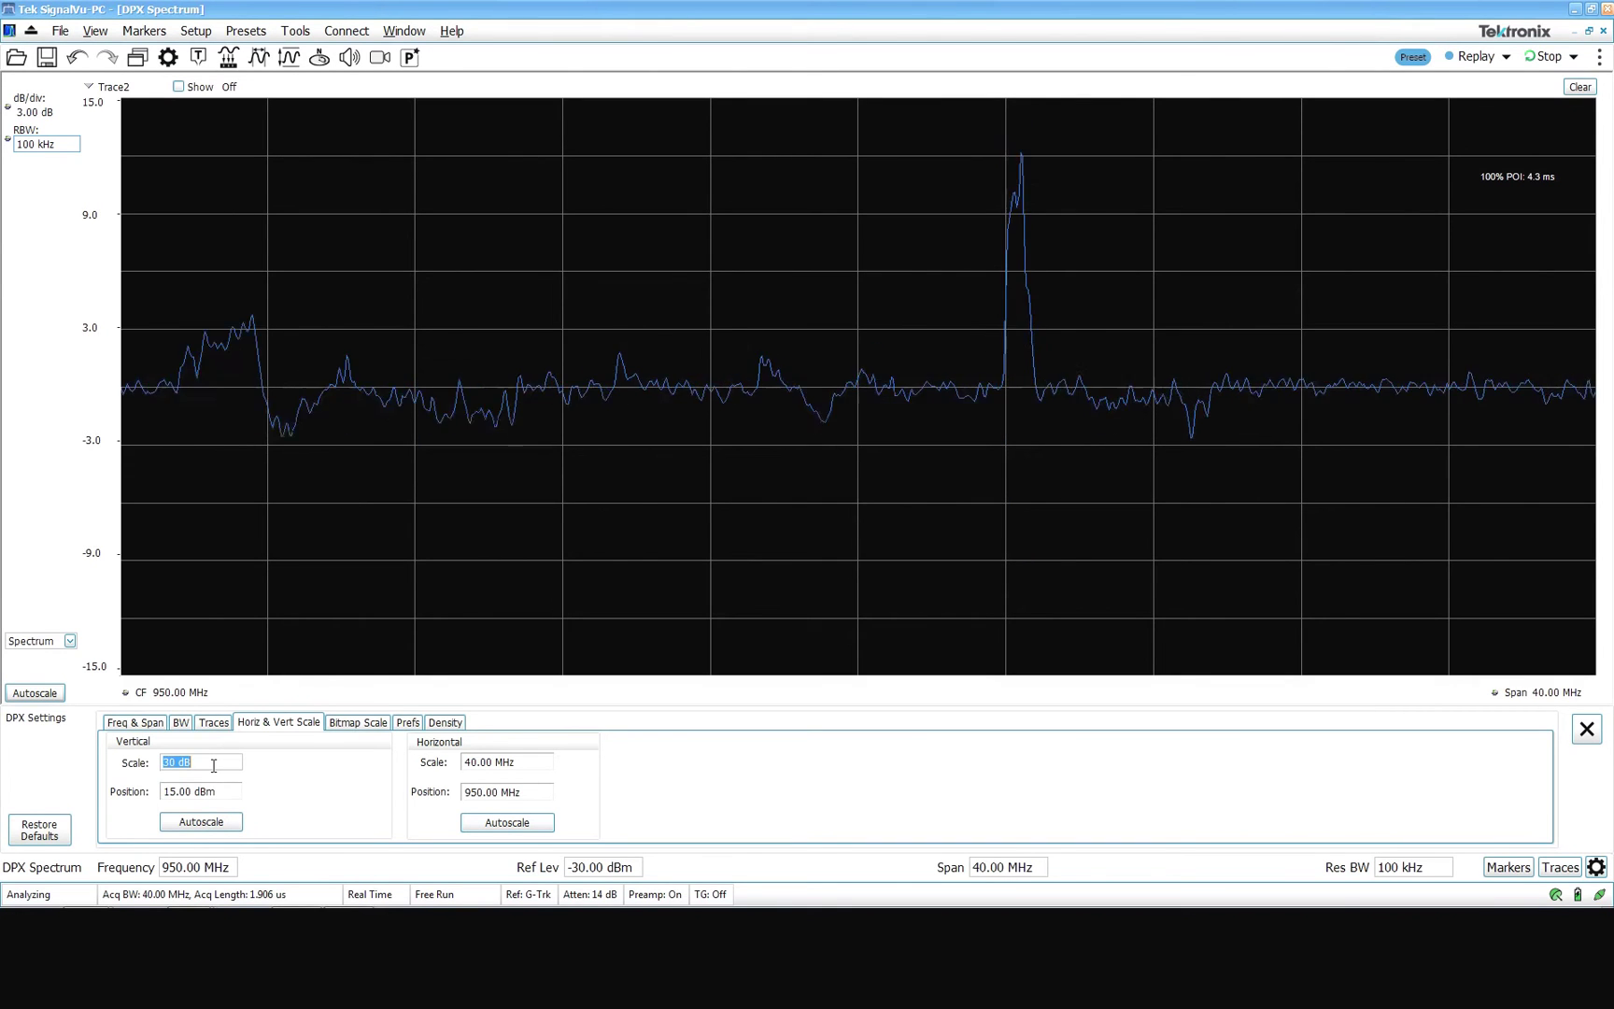
type("20")
key("Return")
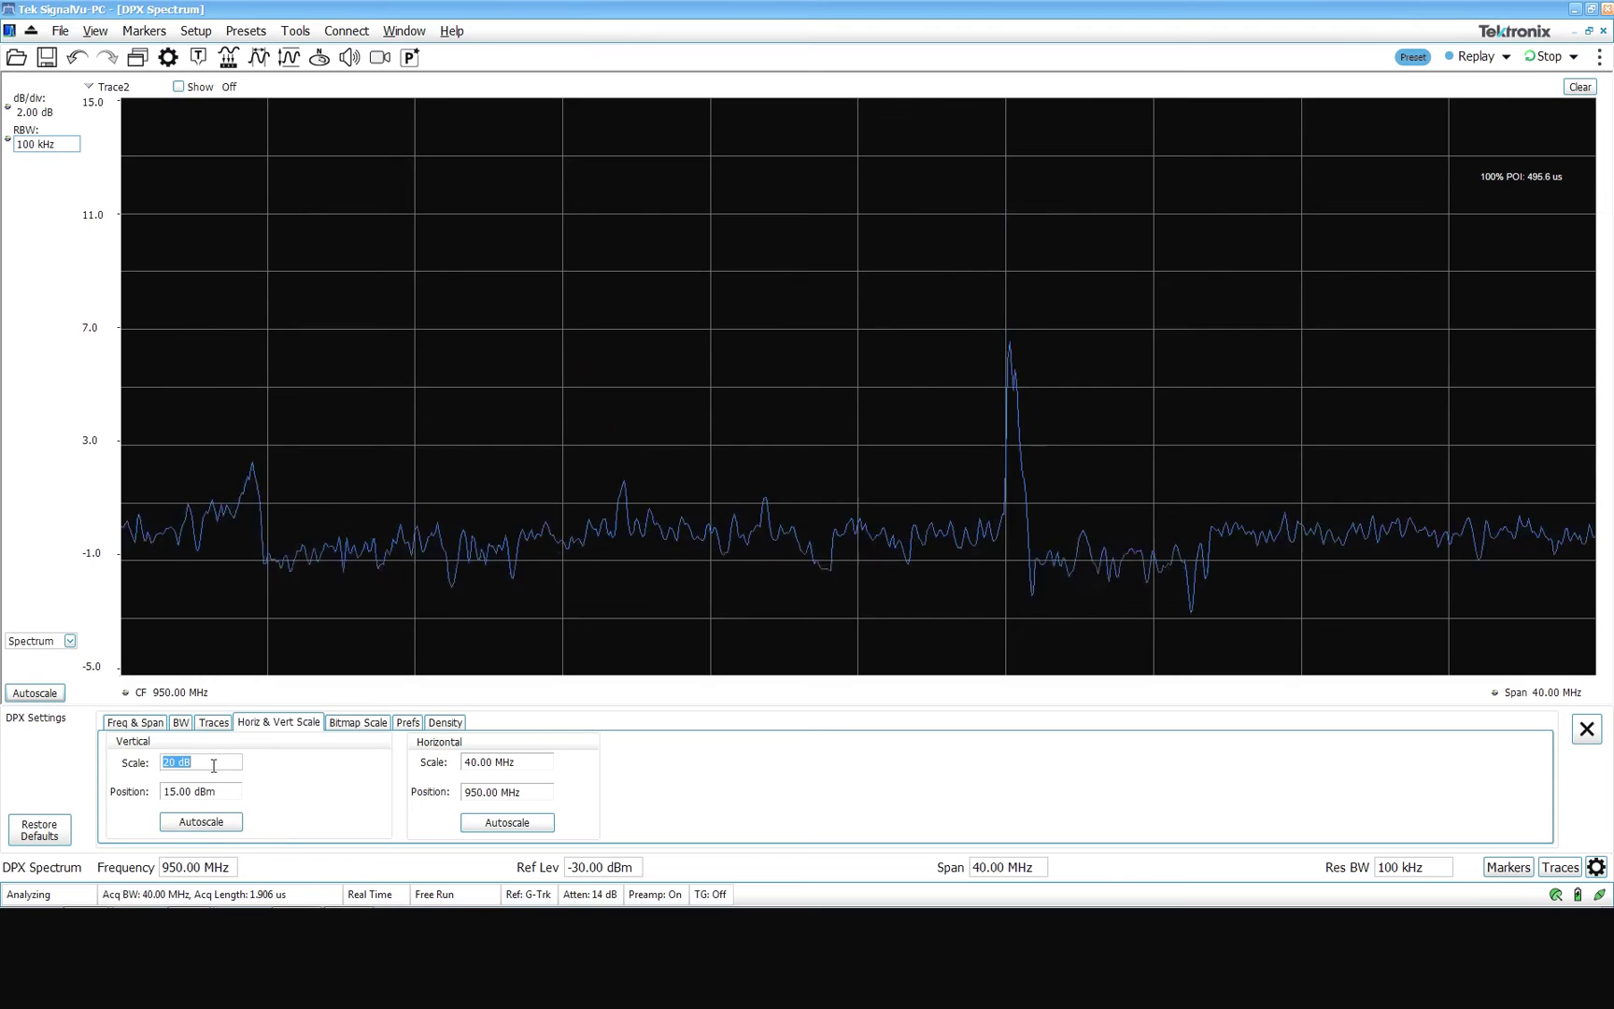
left_click(201, 791)
type("10")
key("Return")
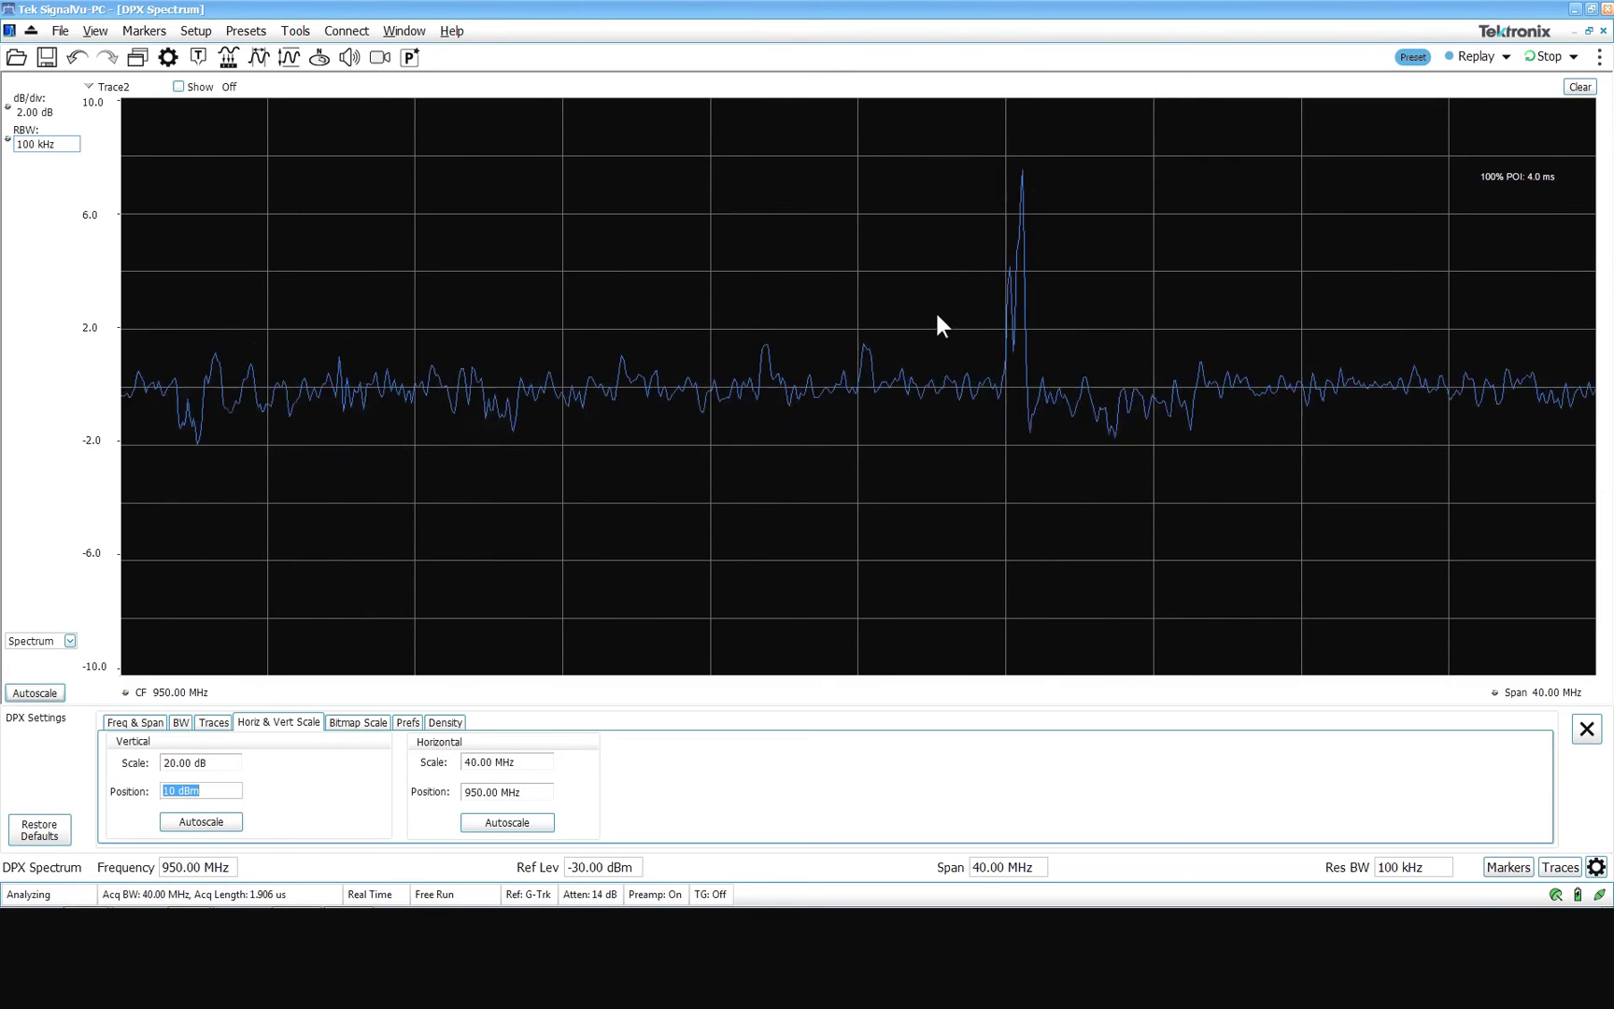
- Set the mask test to search DPX: Math and test for 'is outside mask'
left_click(310, 35)
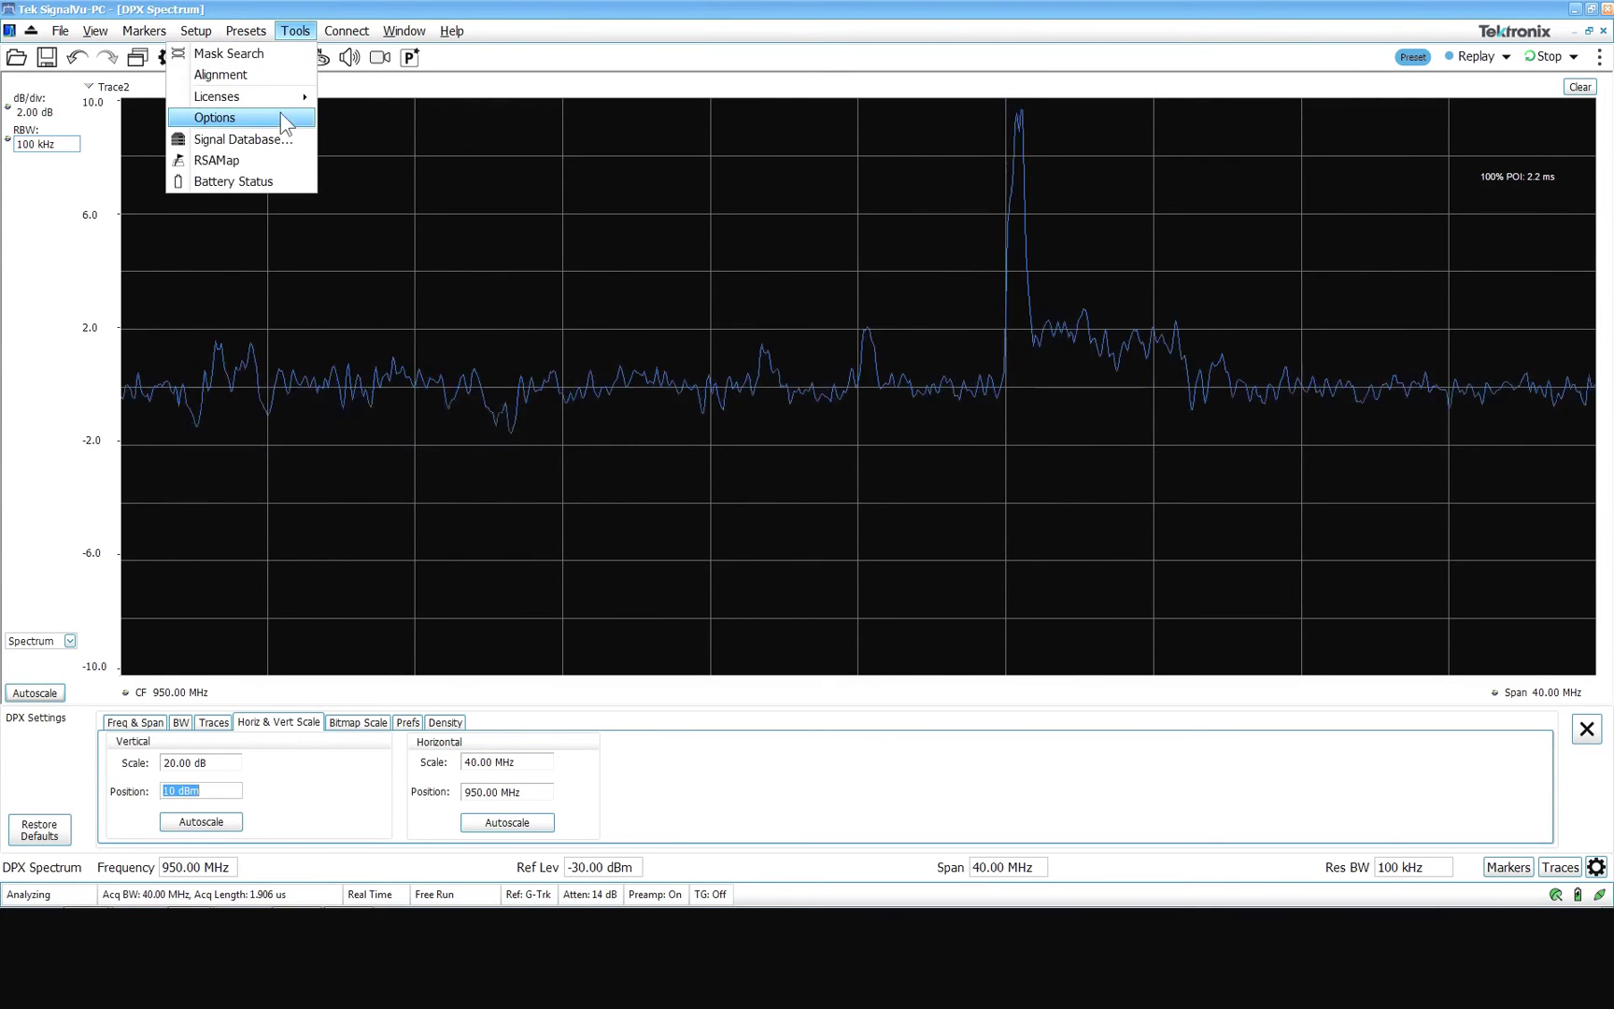
left_click(237, 53)
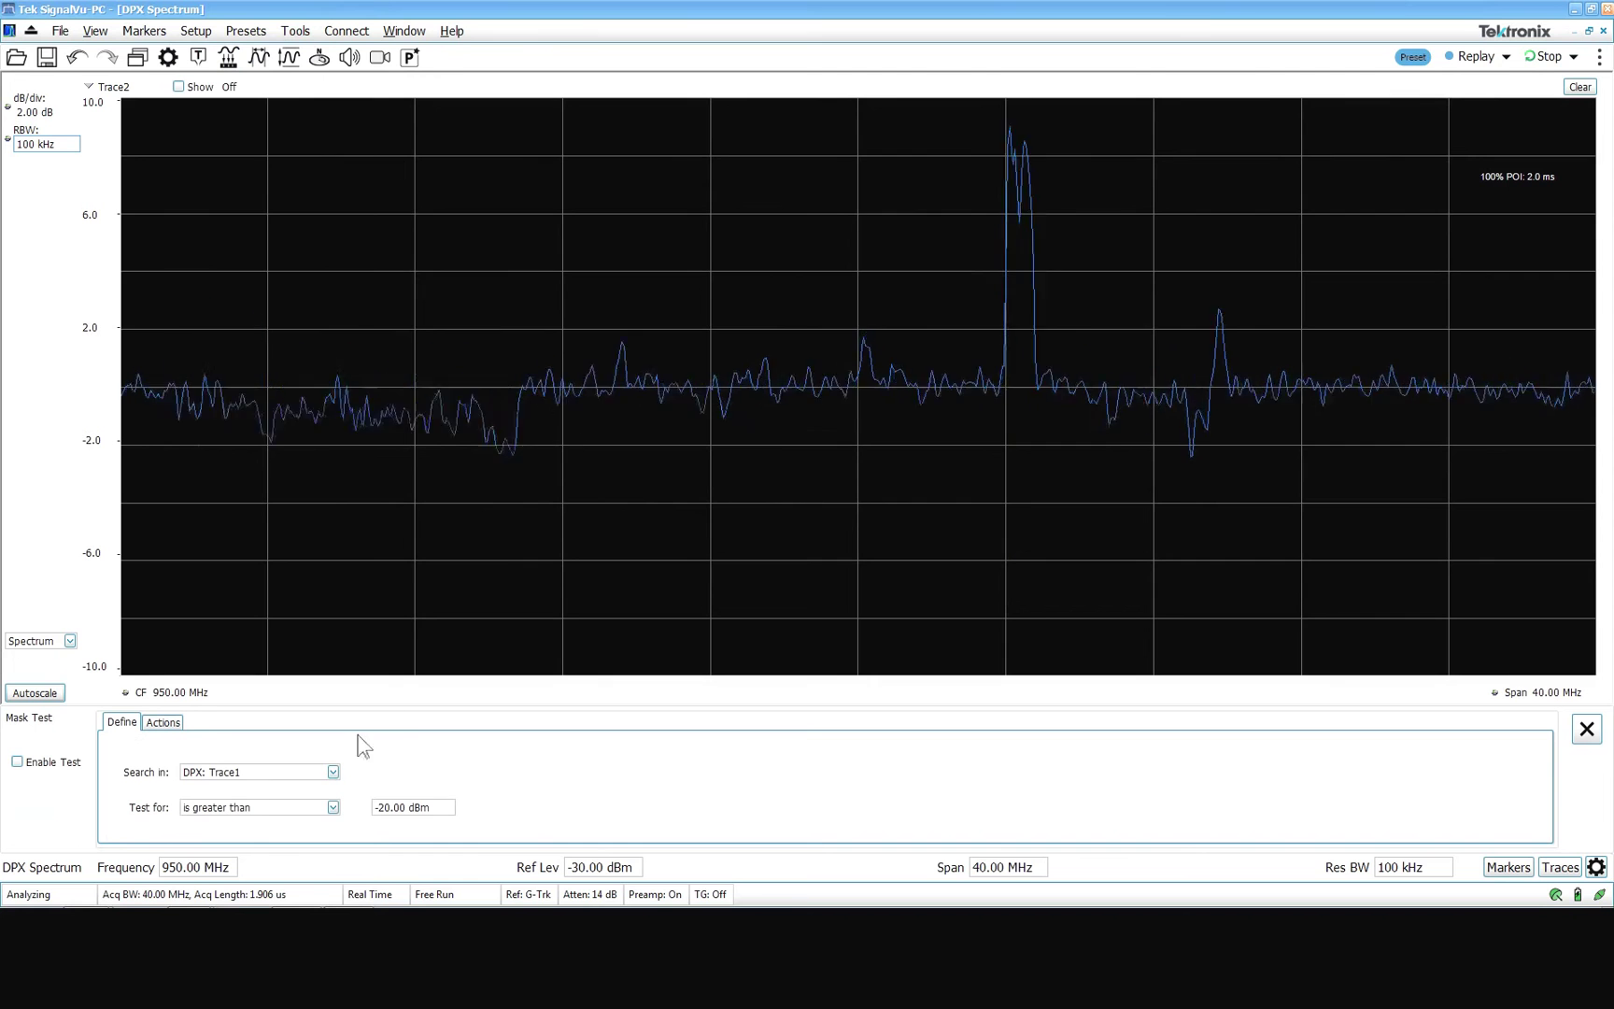
left_click(262, 773)
left_click(261, 828)
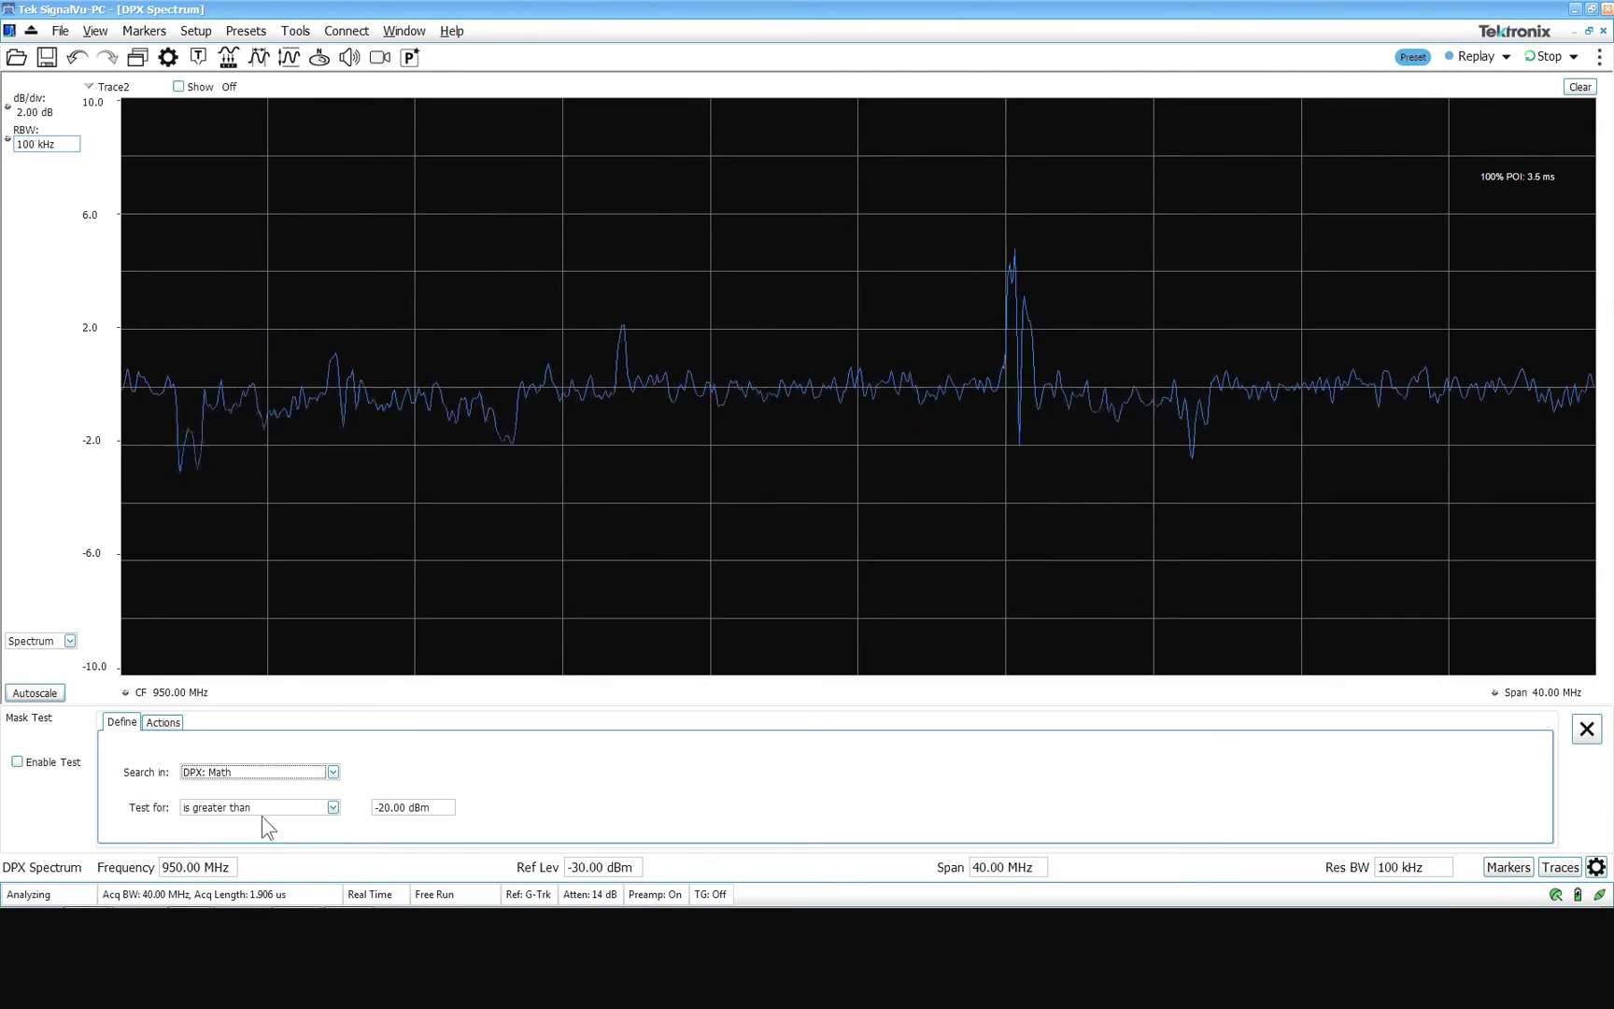
left_click(260, 813)
left_click(261, 849)
- Enable the lower mask and auto-draw upper and lower masks around the trace
left_click(417, 809)
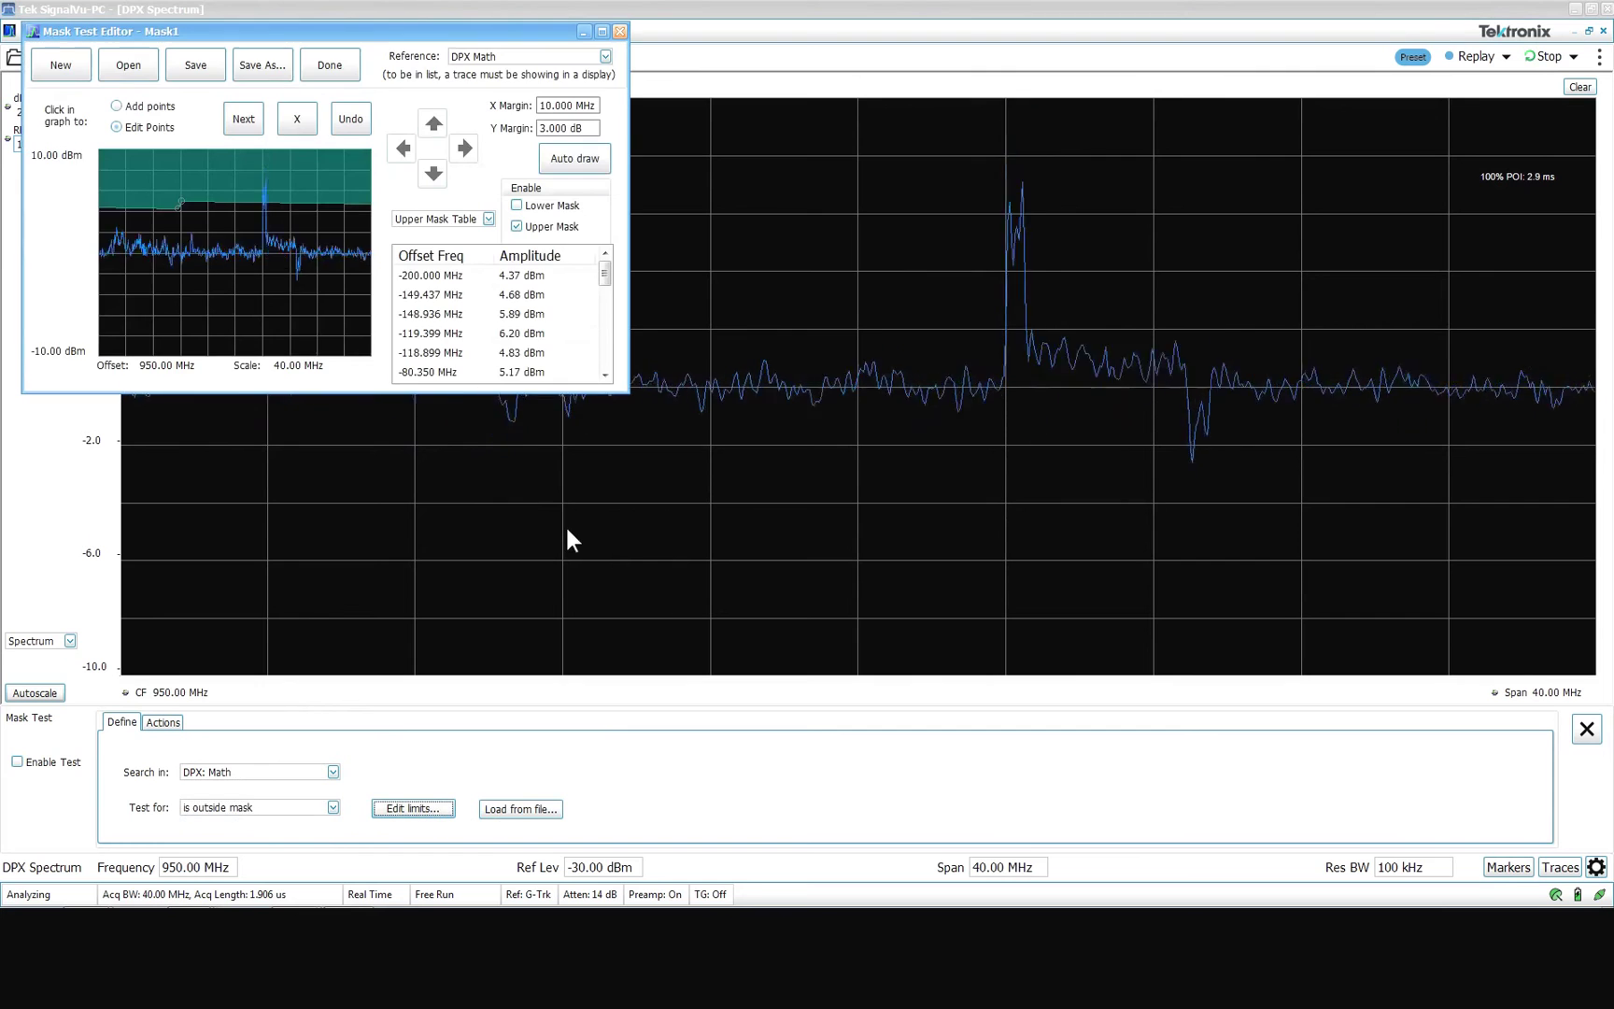
left_click(531, 206)
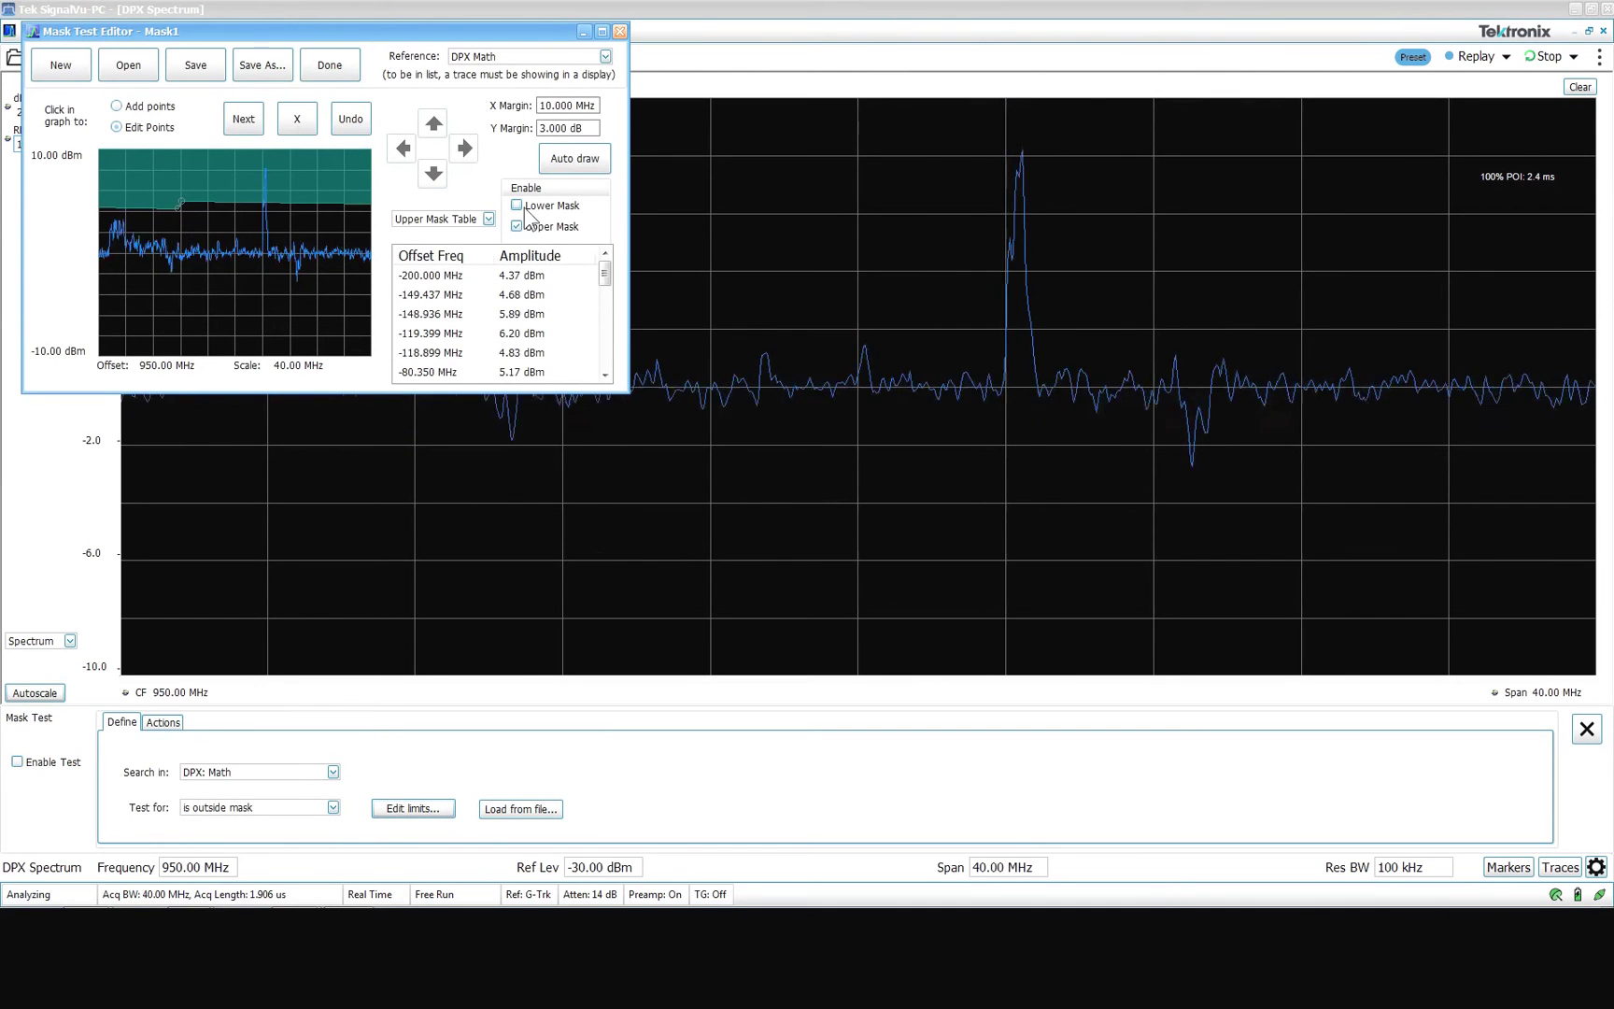
left_click(561, 166)
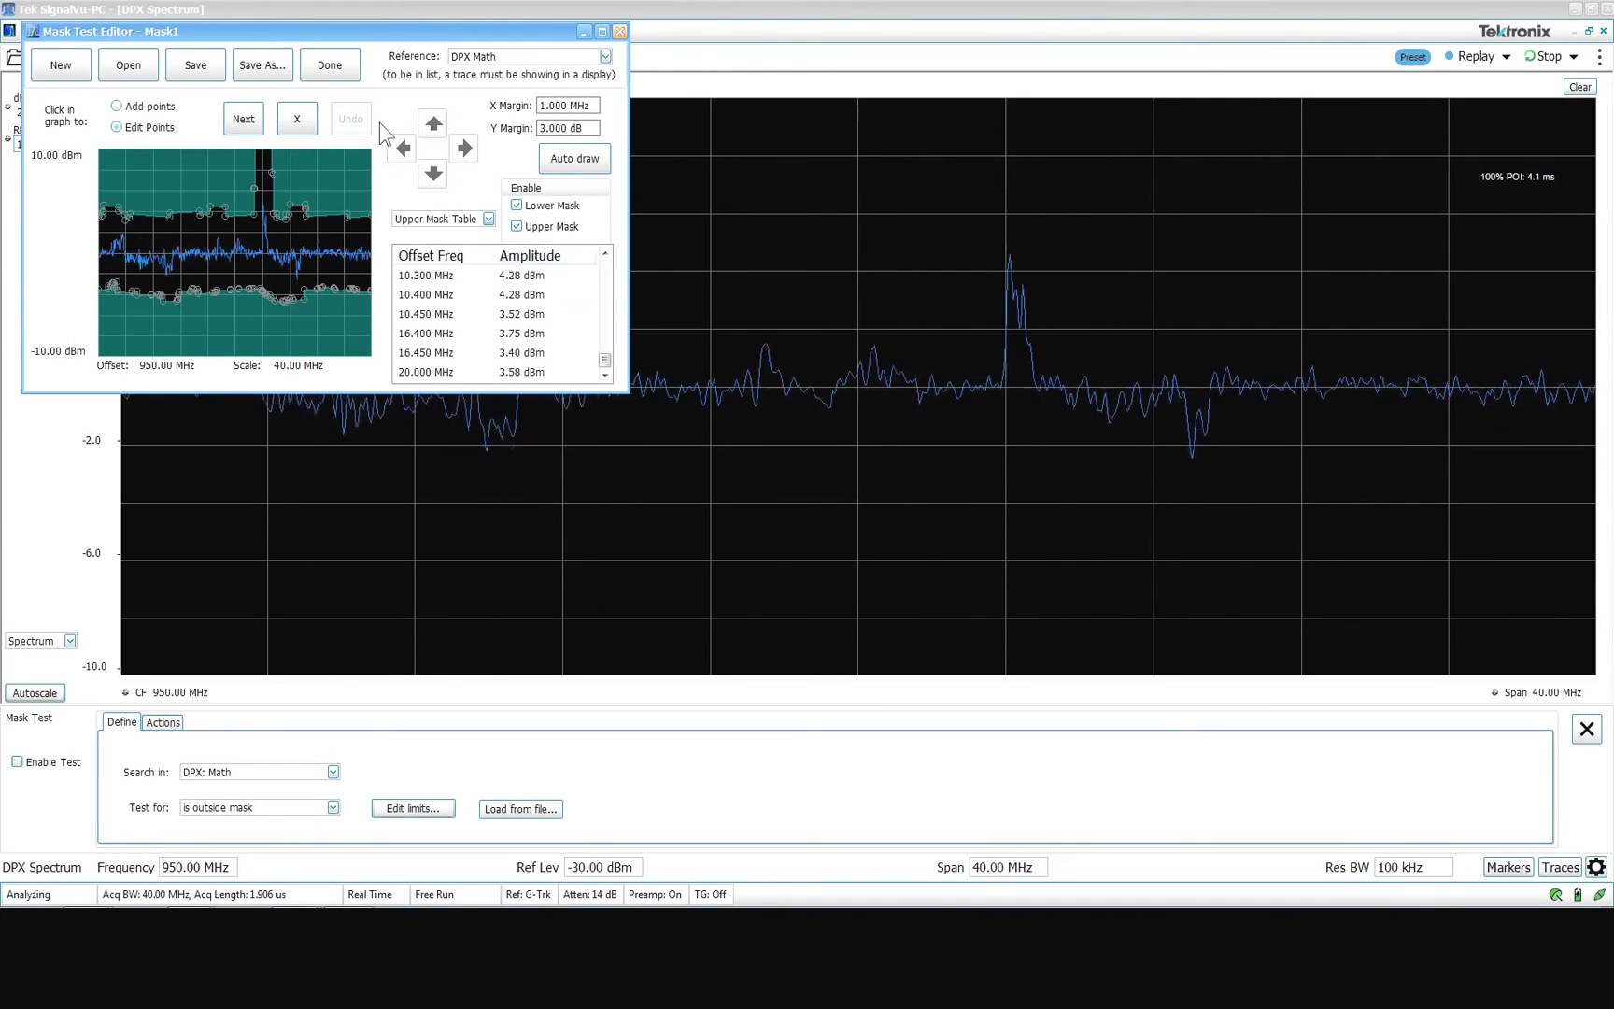
- Finish mask editing, enable the mask test, and view its Actions page
left_click(331, 68)
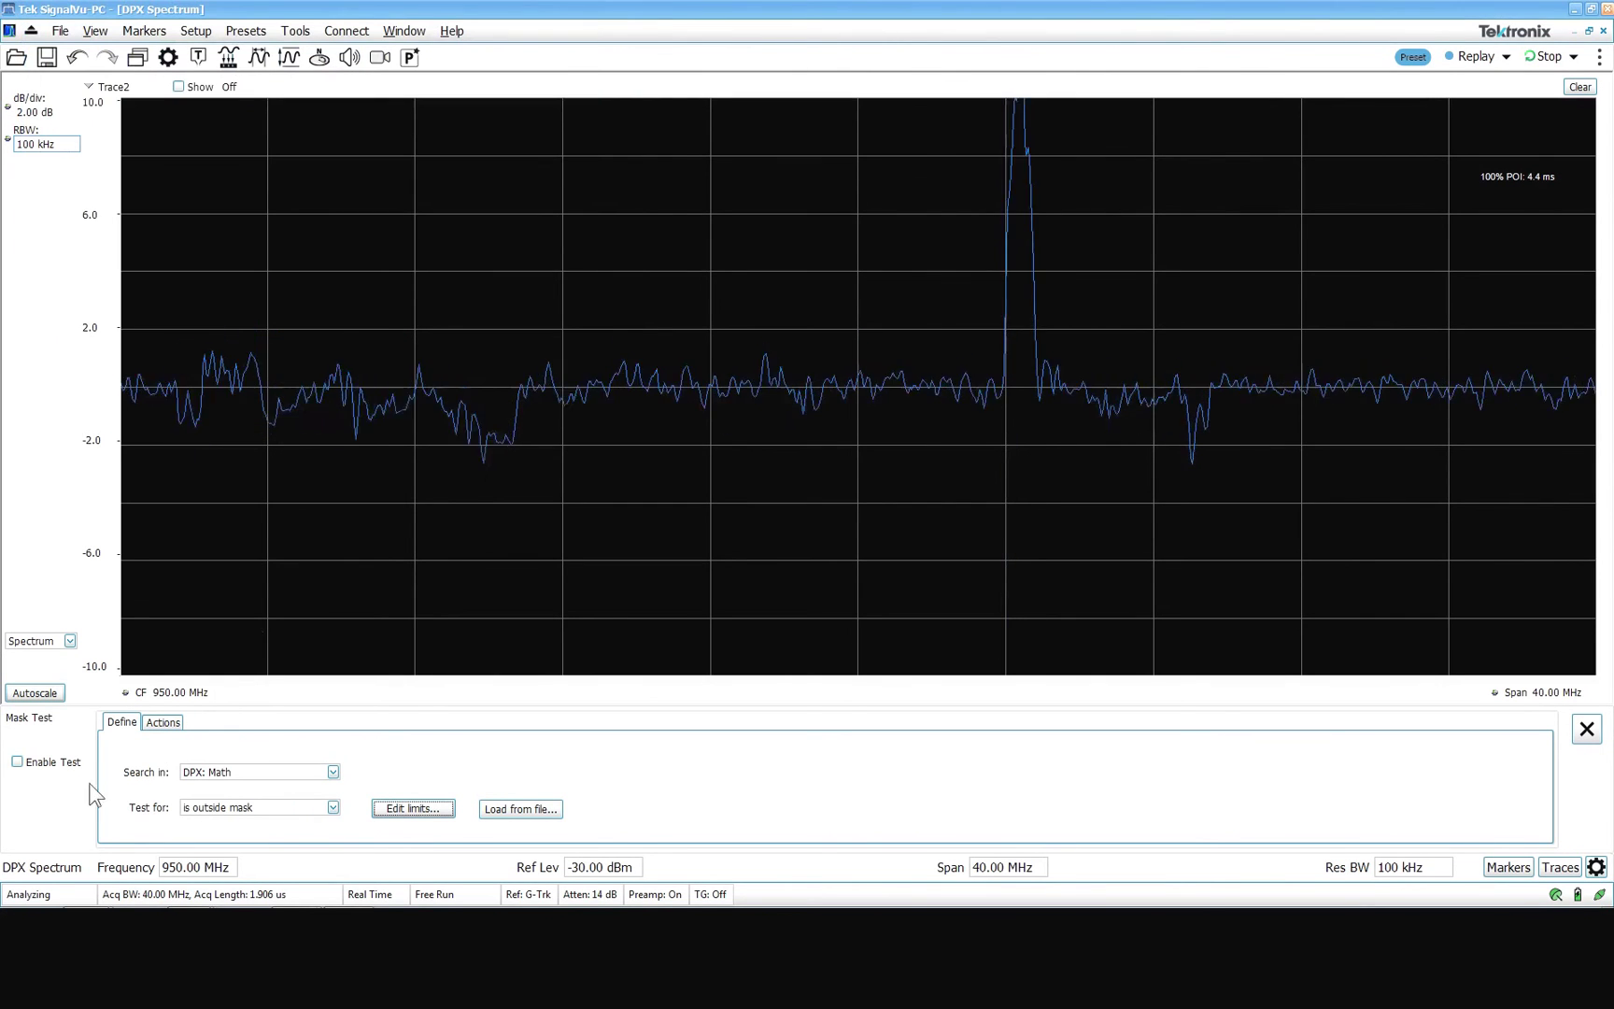
left_click(18, 761)
left_click(164, 722)
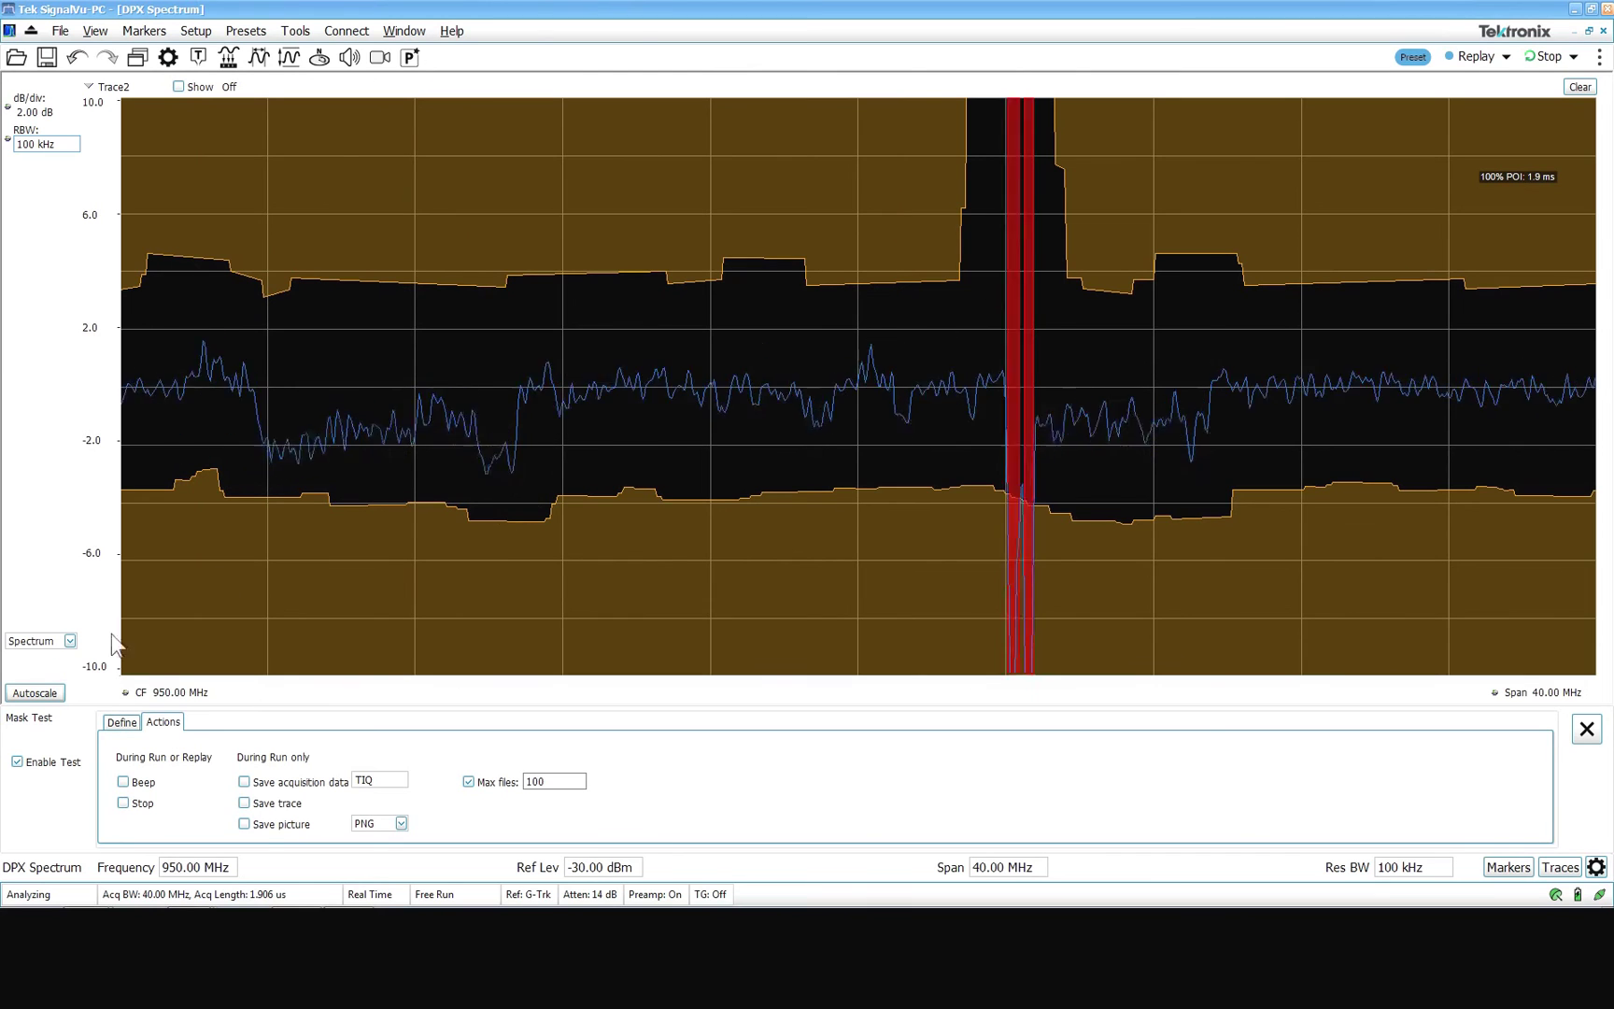
left_click(68, 641)
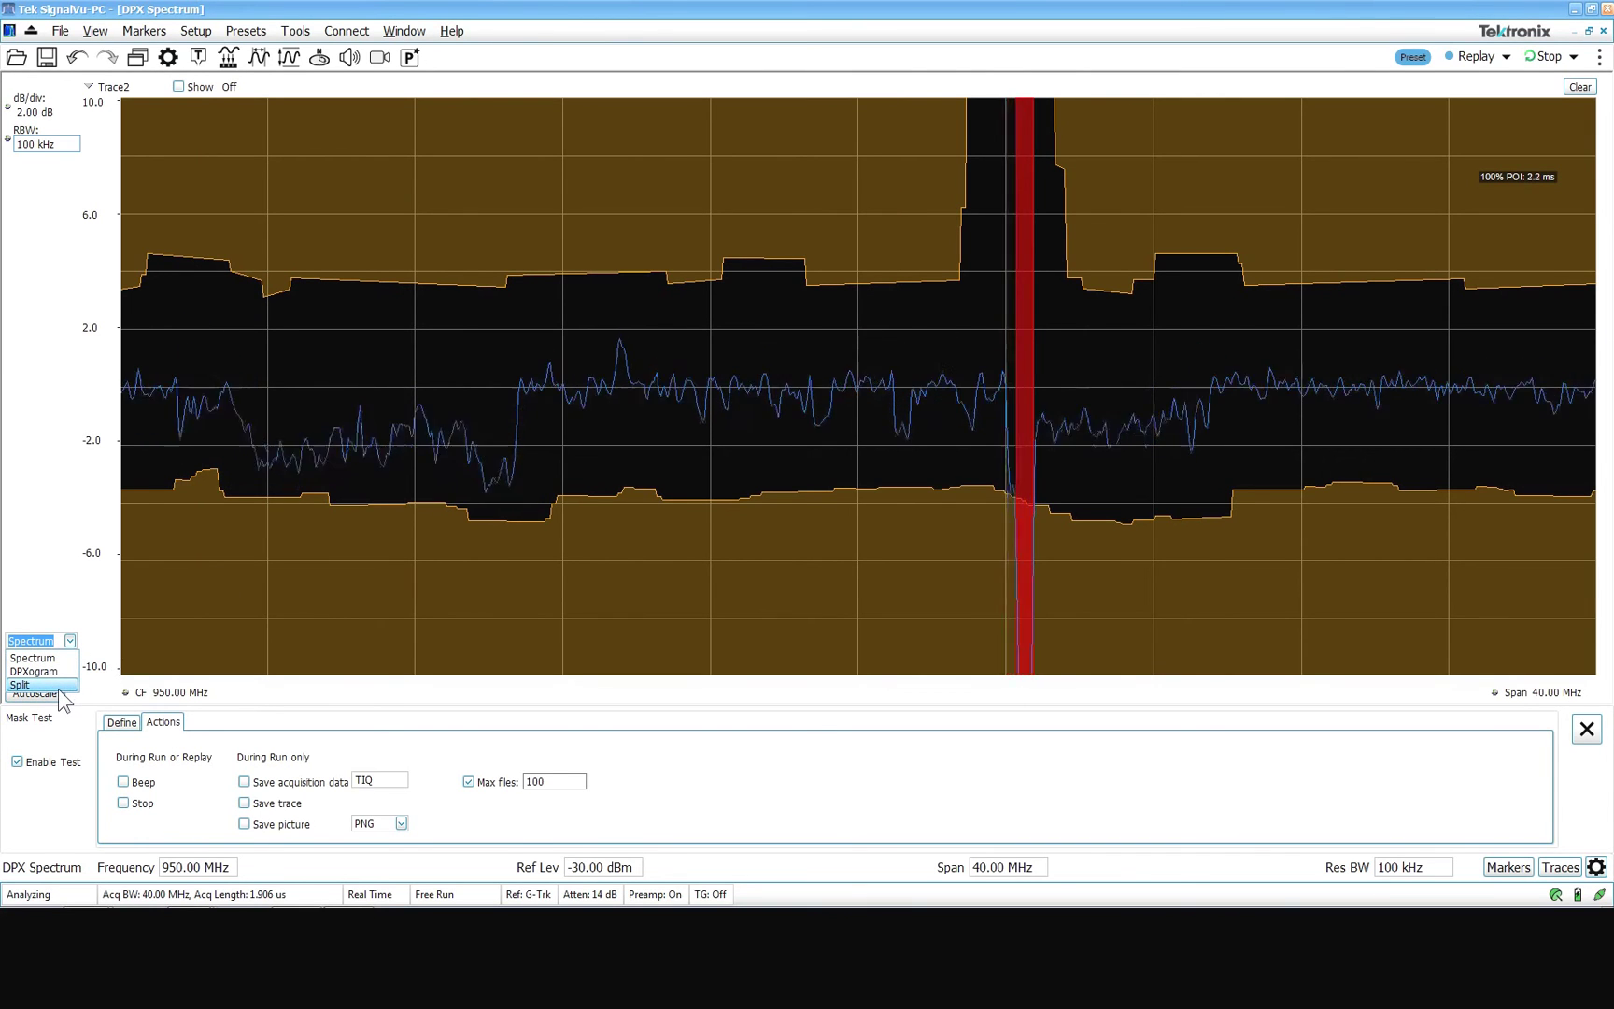
- Split the view with a taller DPXogram above and close the Mask Test panel
left_click(58, 688)
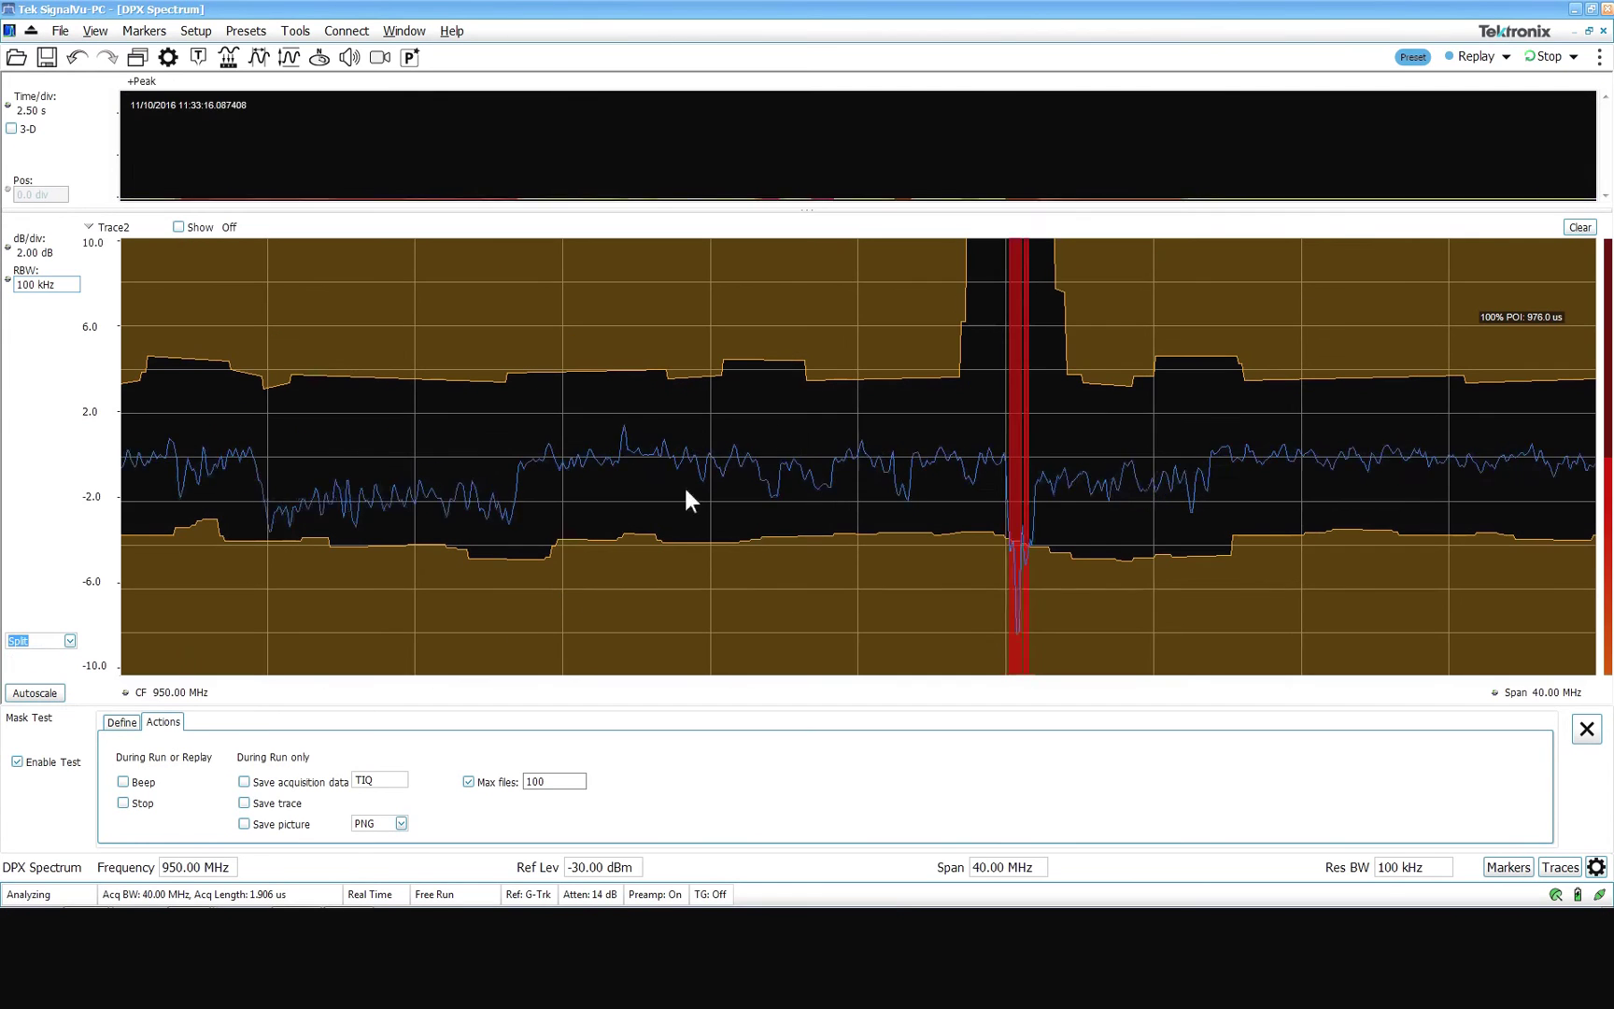
left_click_drag(822, 210, 824, 308)
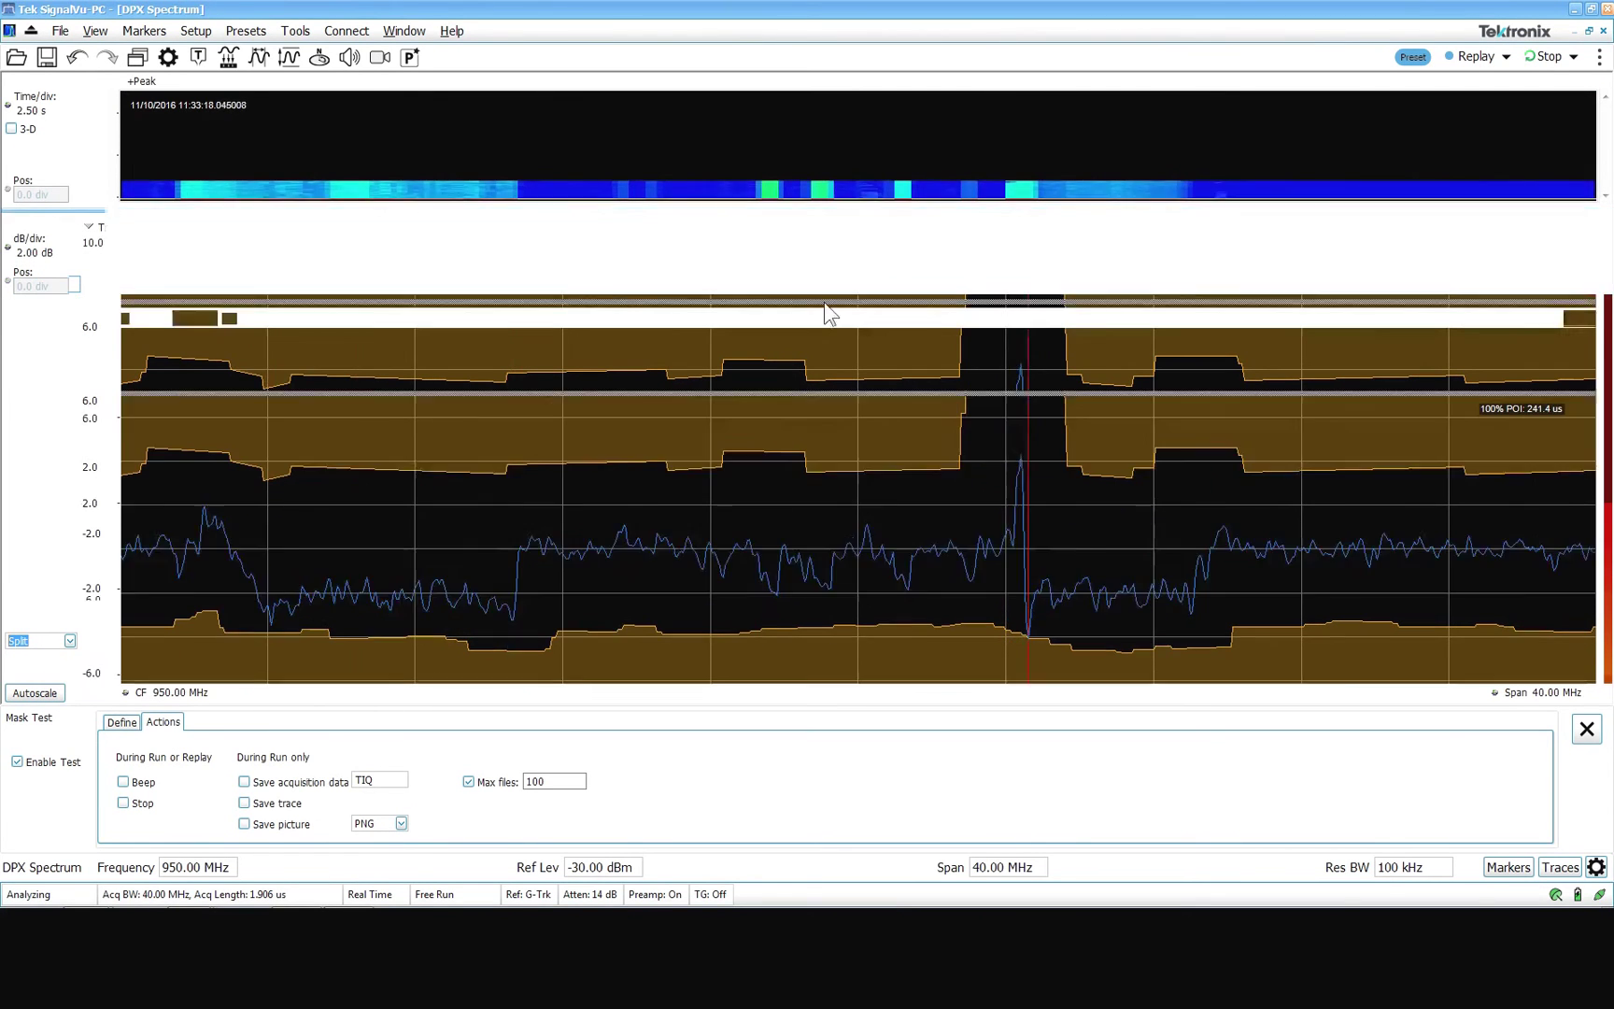
left_click(1591, 734)
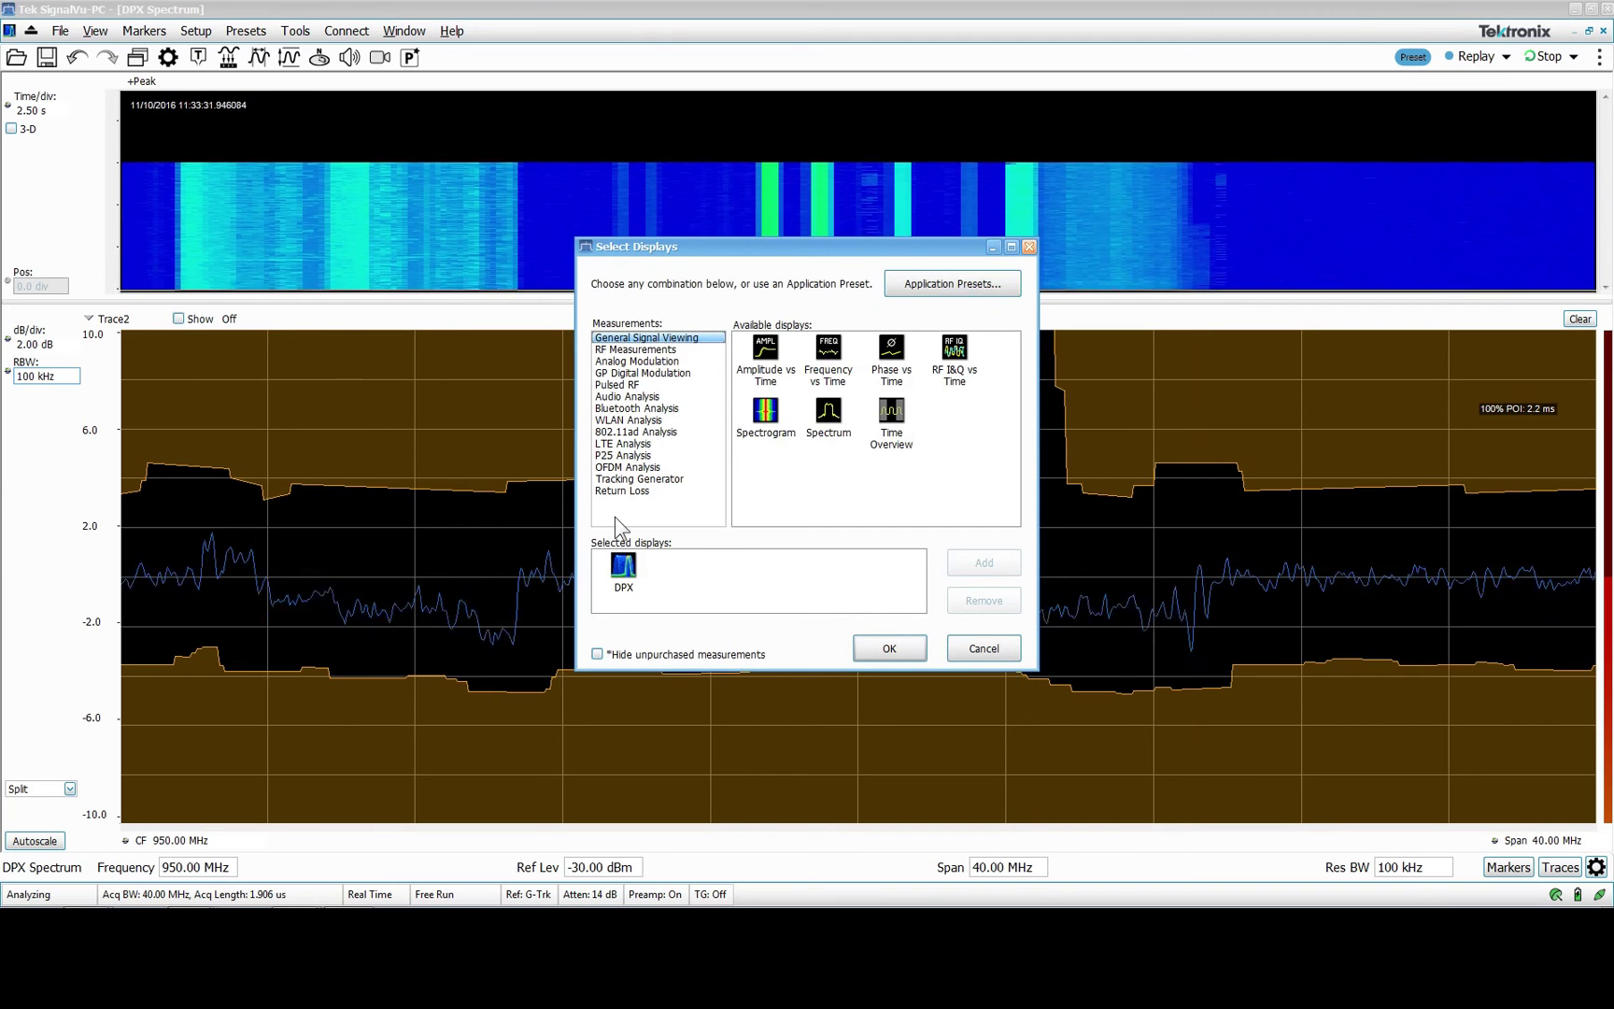
- Add a Spectrogram display from Select Displays
left_click(766, 420)
double_click(768, 421)
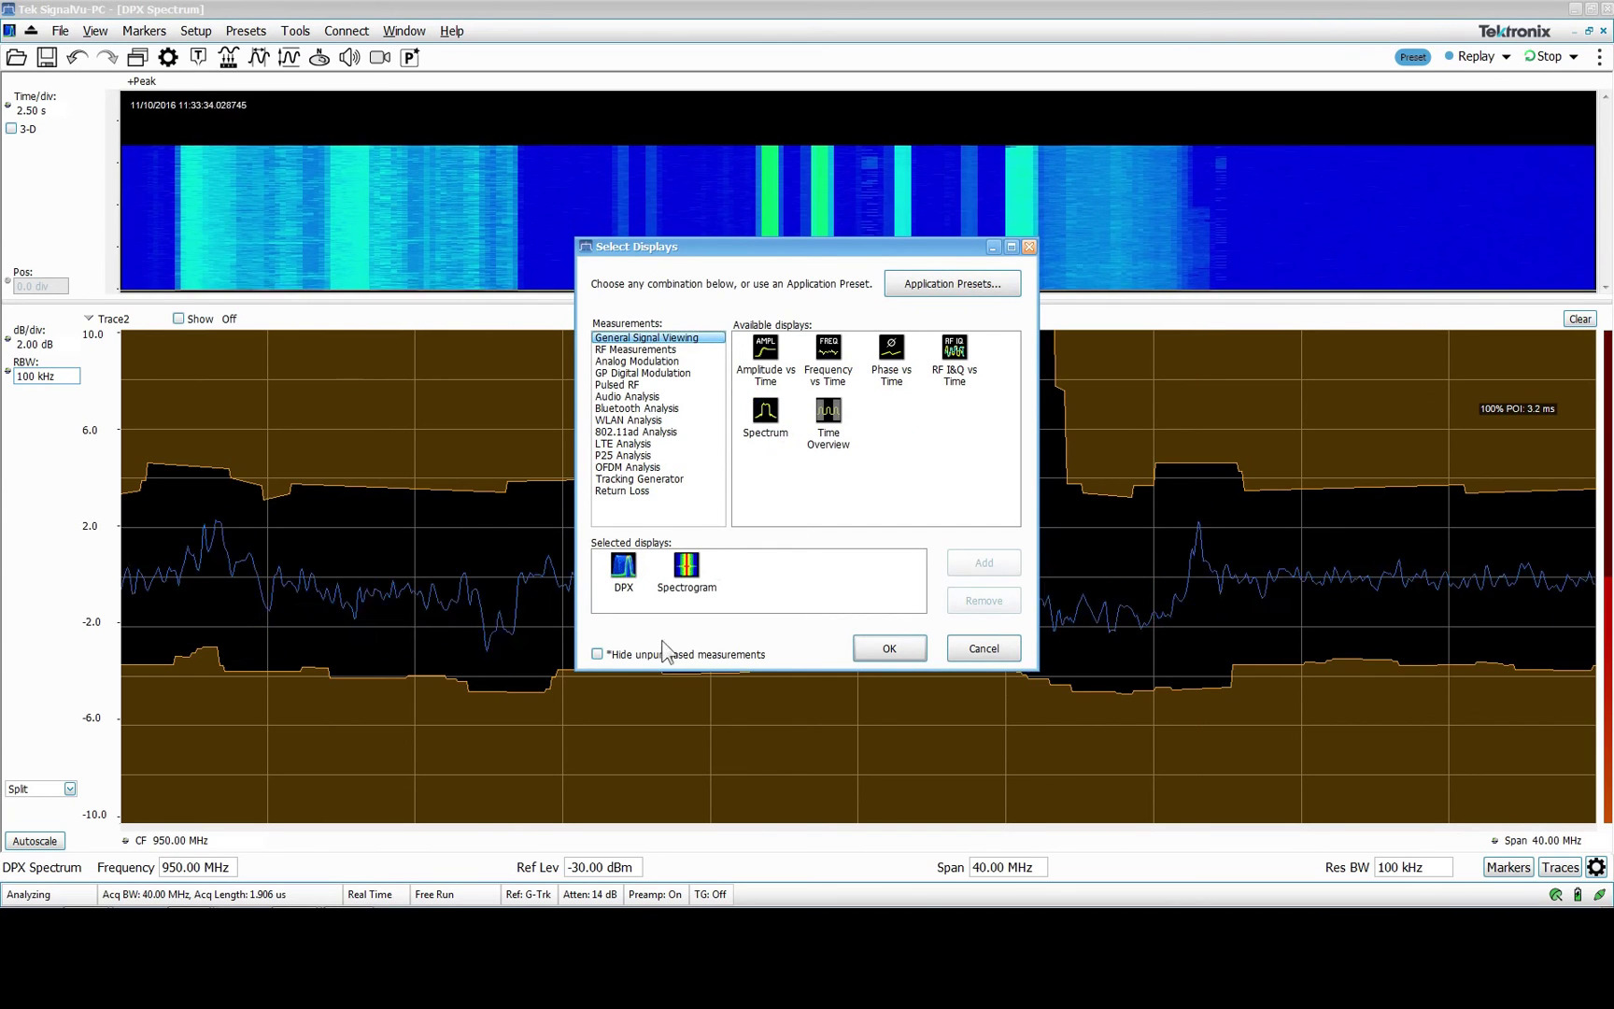
left_click(883, 649)
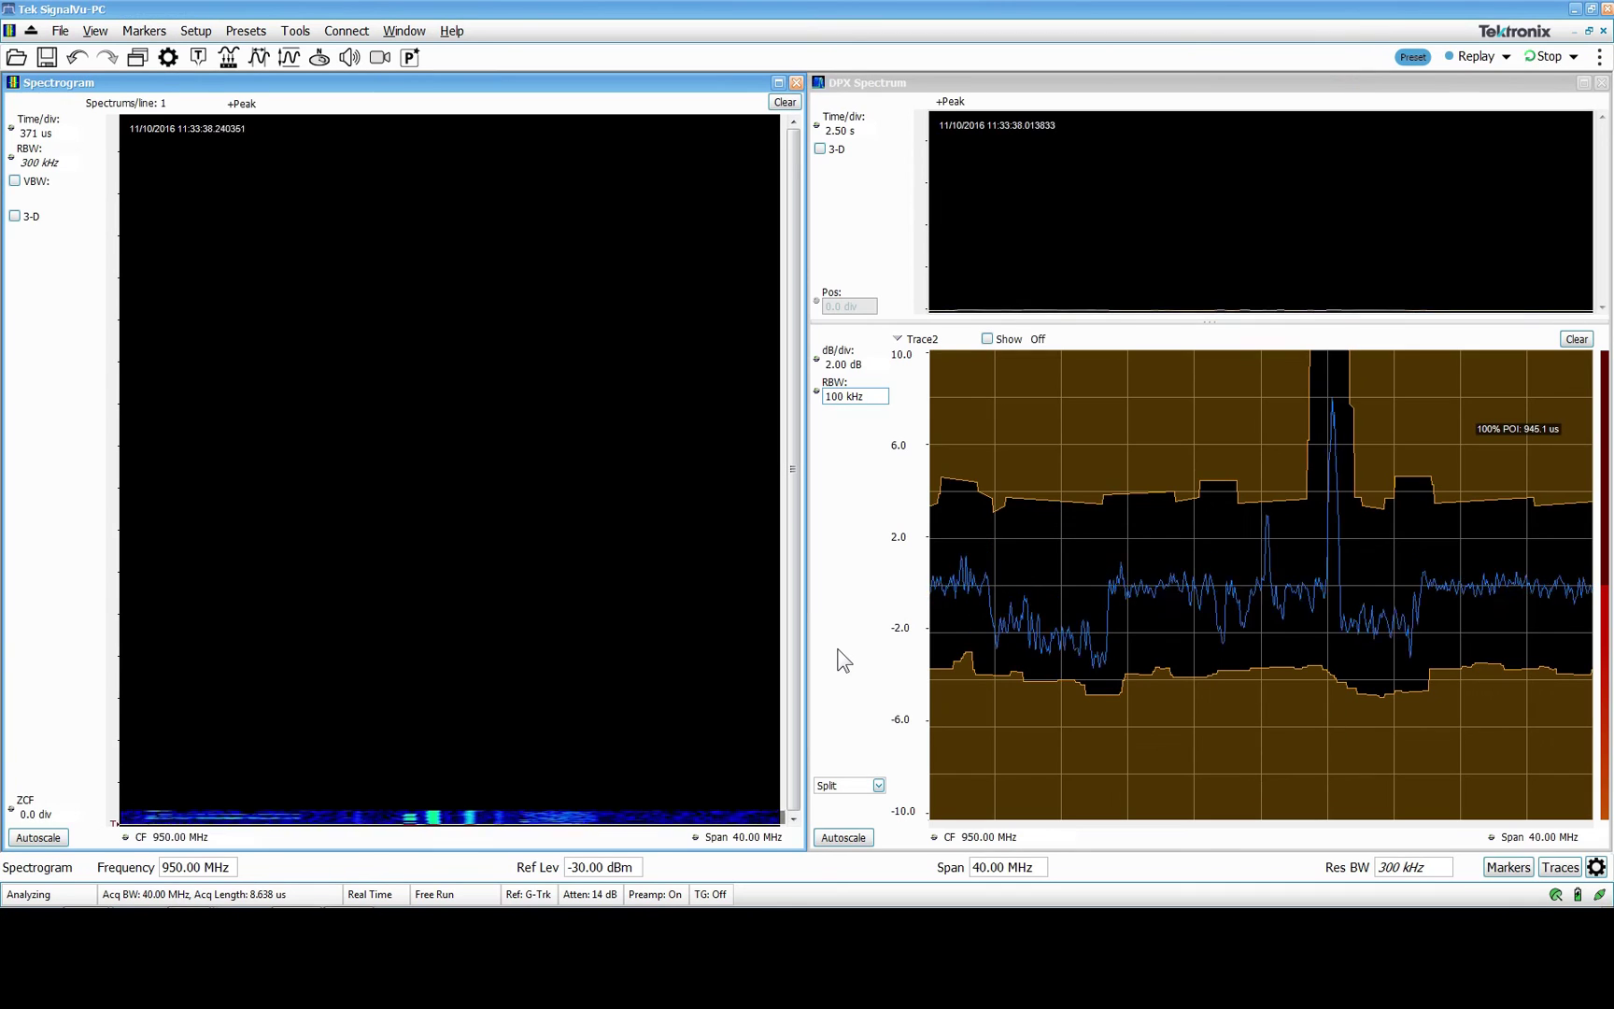
- Switch the spectrogram to Spectrum Monitor mode at 50 s/div
left_click(169, 58)
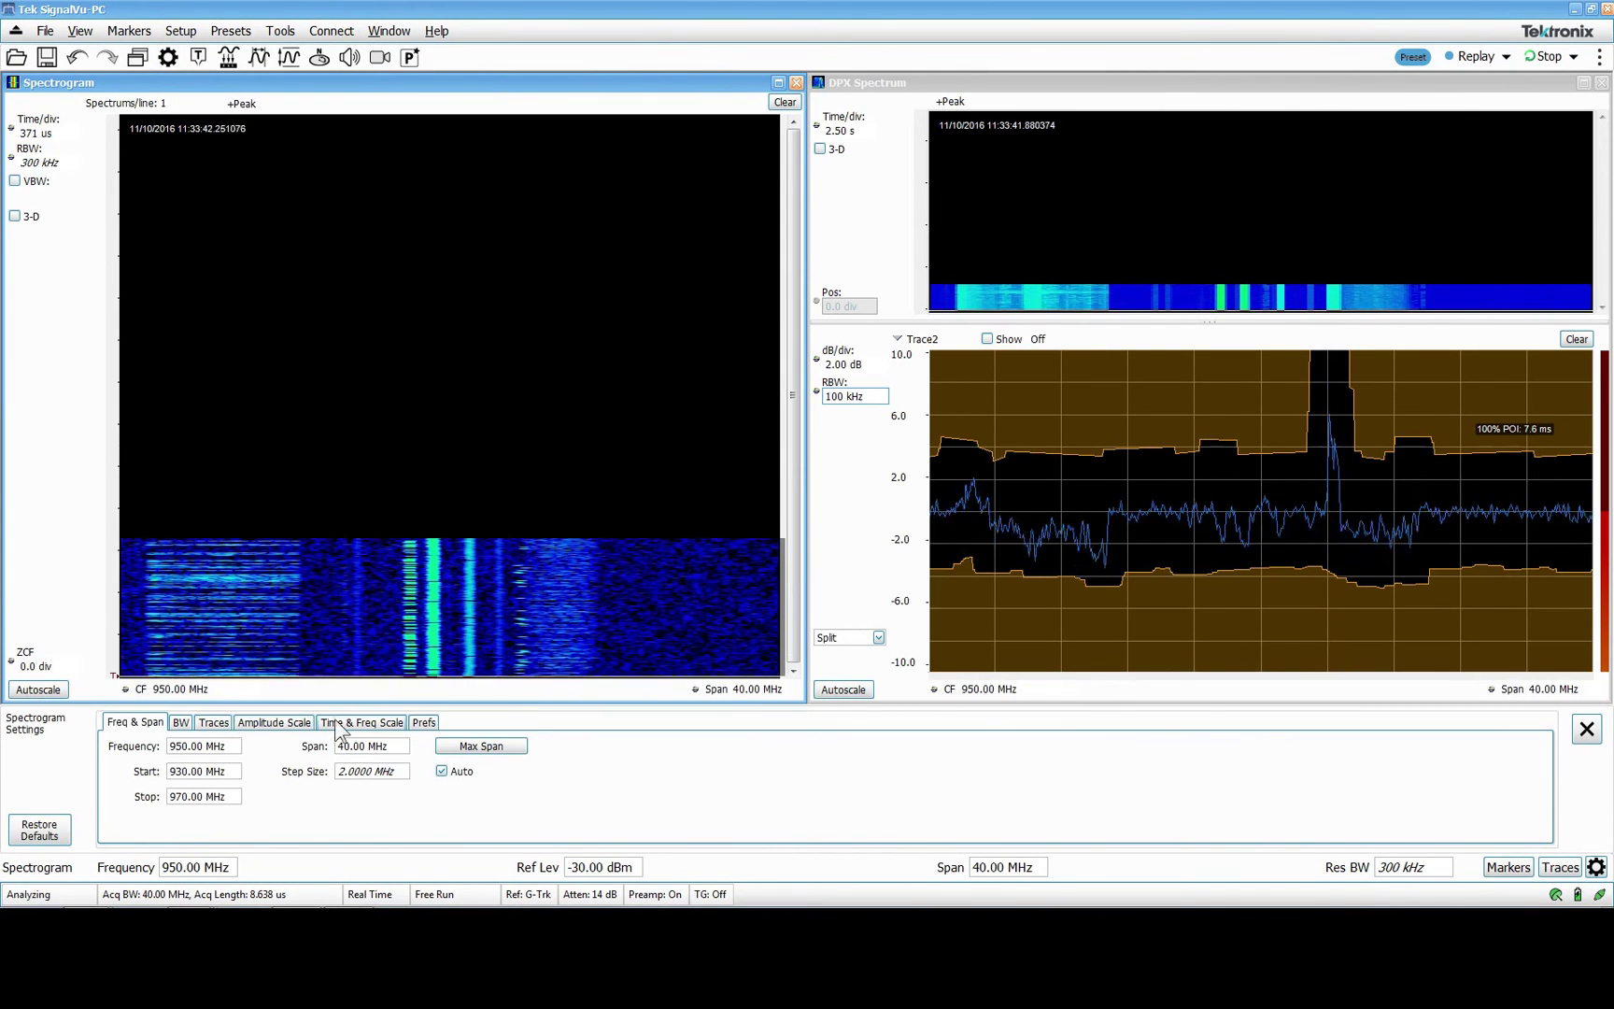
left_click(339, 723)
left_click(131, 804)
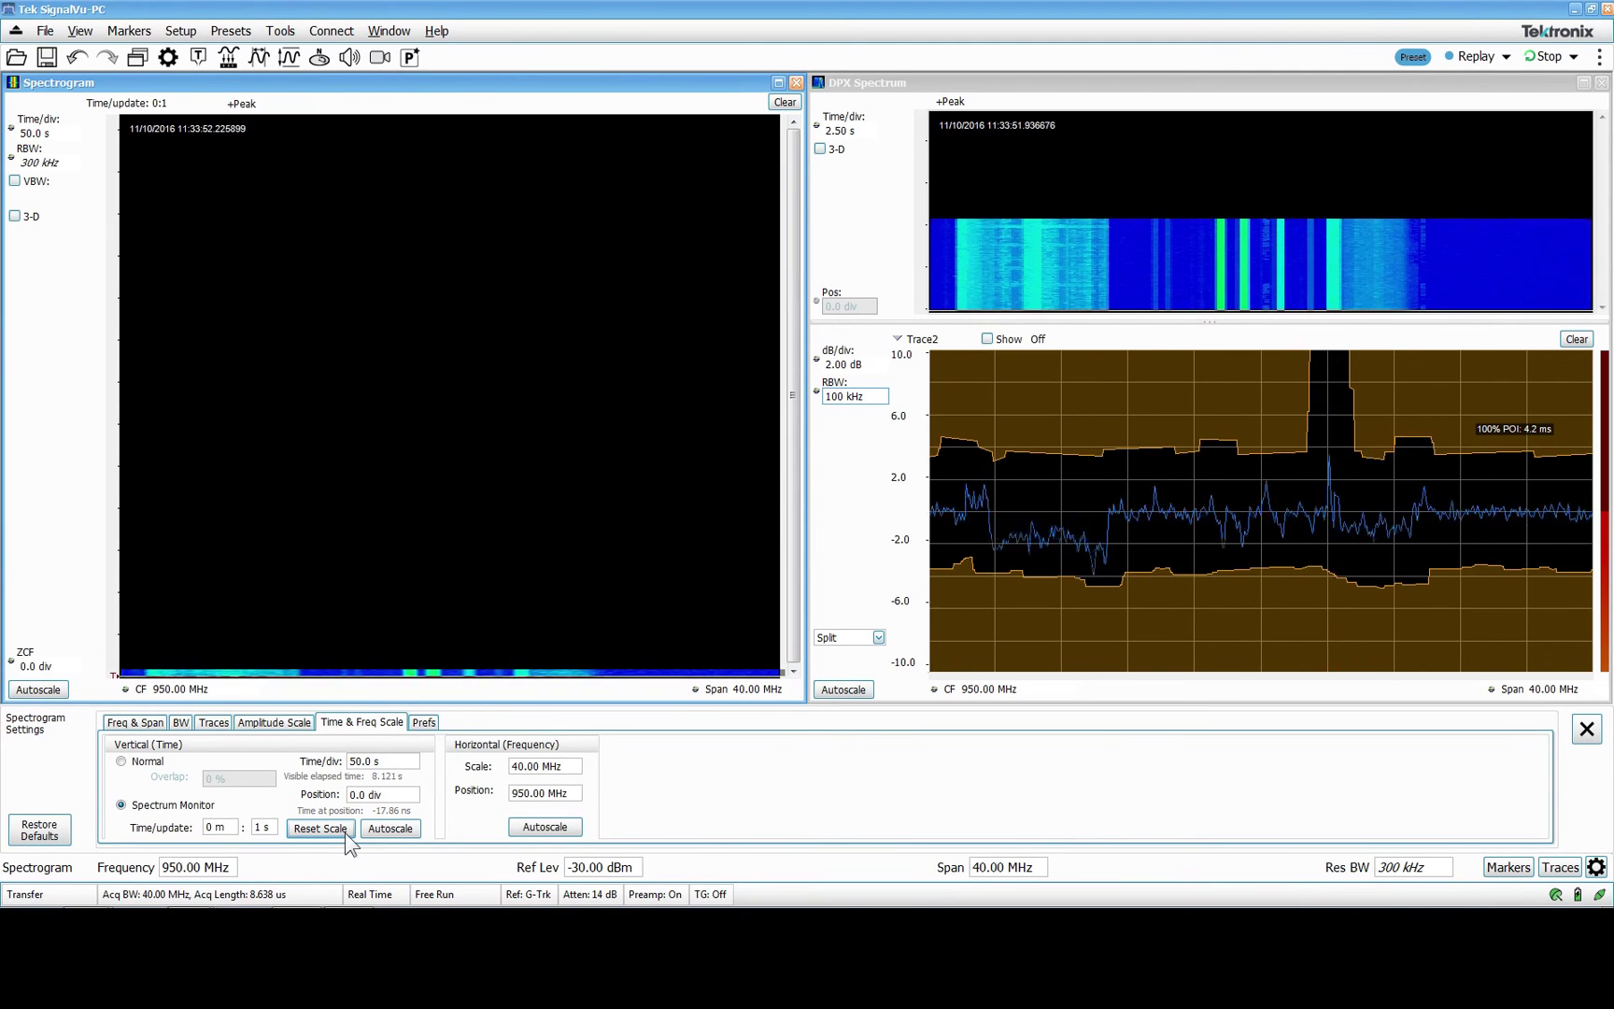
left_click(1586, 730)
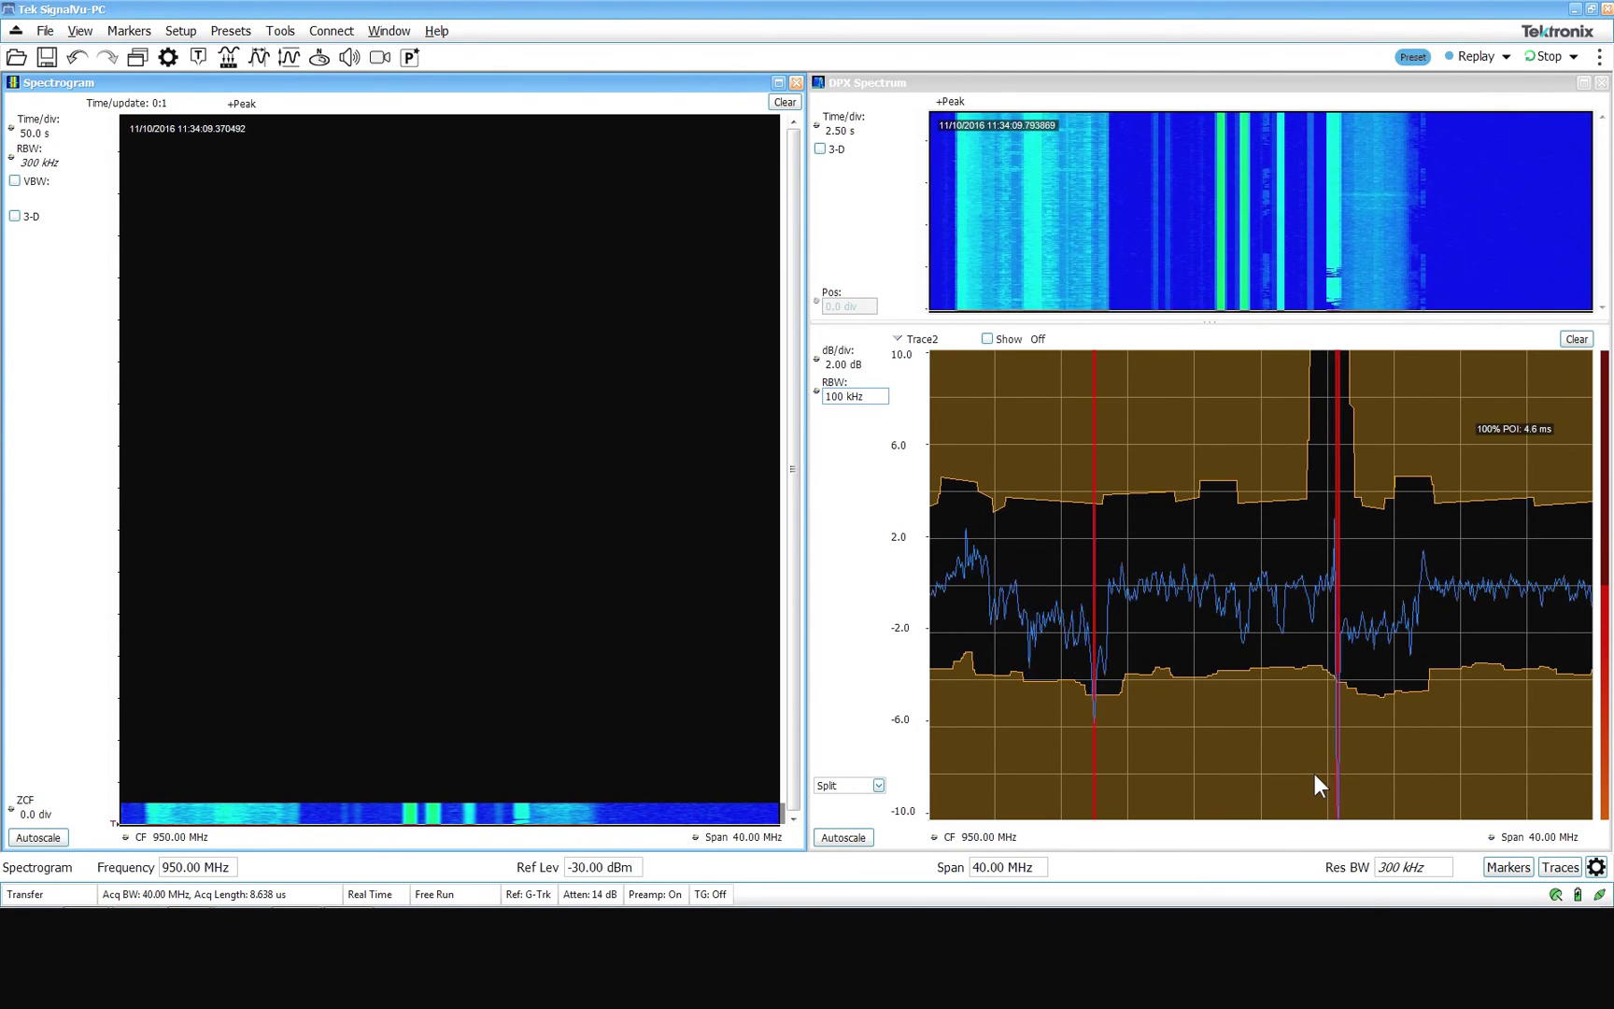
- Adjust the DPX spectrum's DPXogram colour scale minimum to -93 dBm
left_click(947, 91)
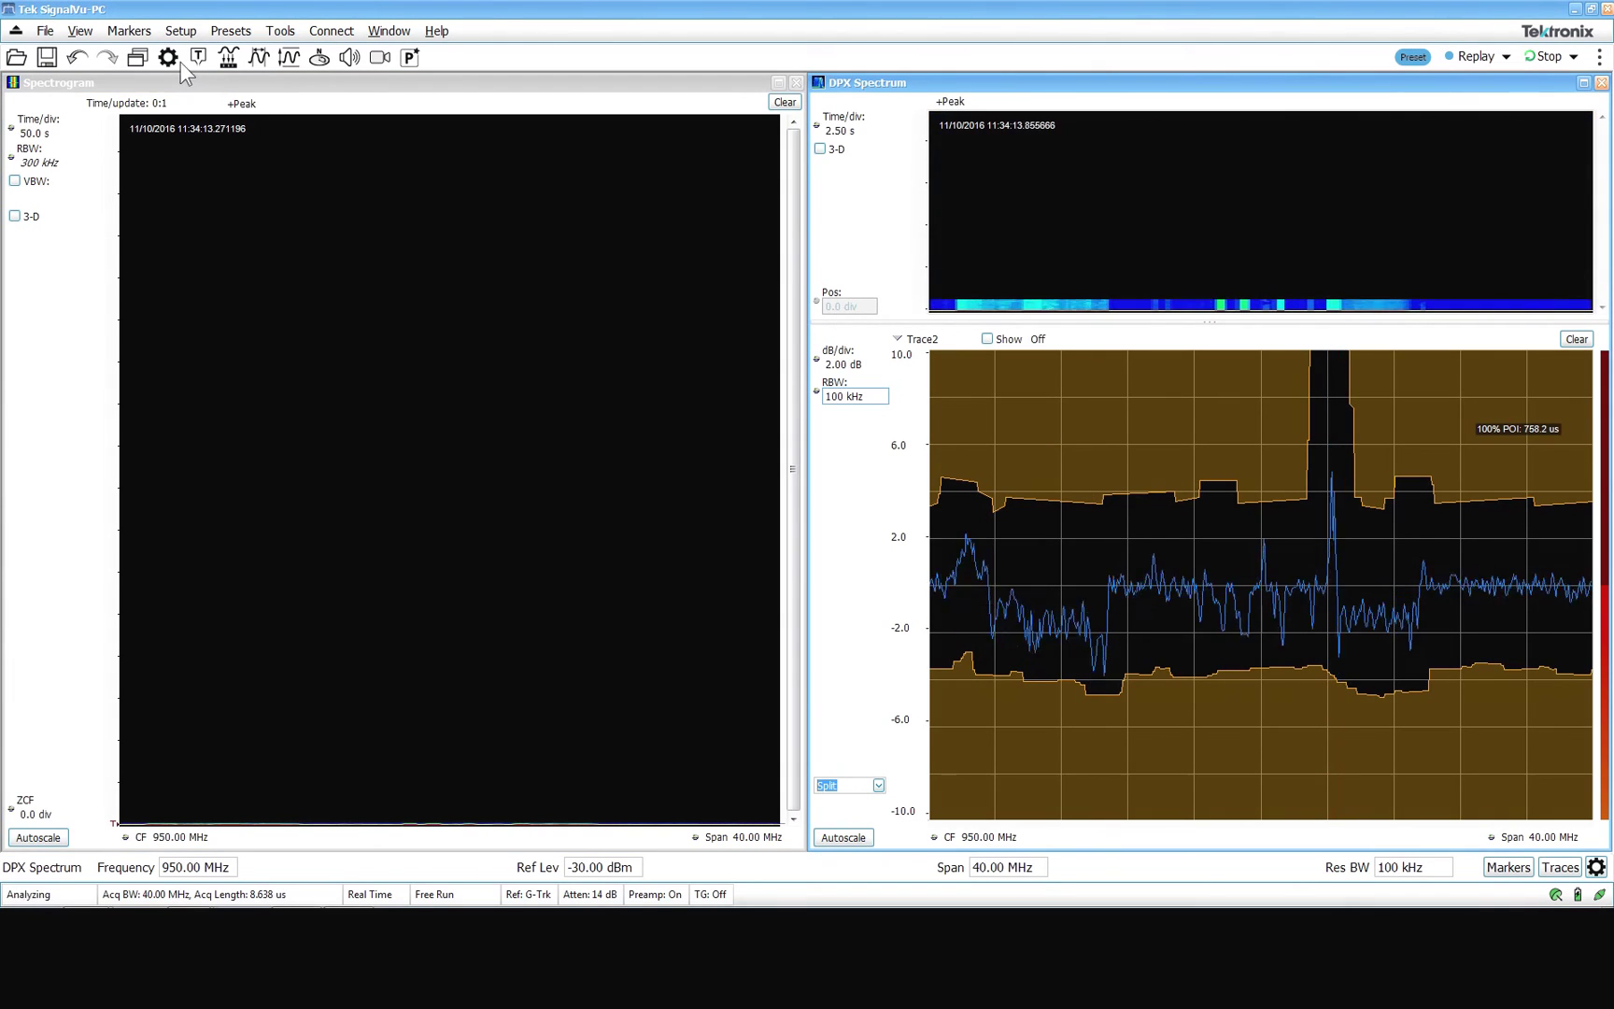
left_click(169, 58)
left_click(329, 722)
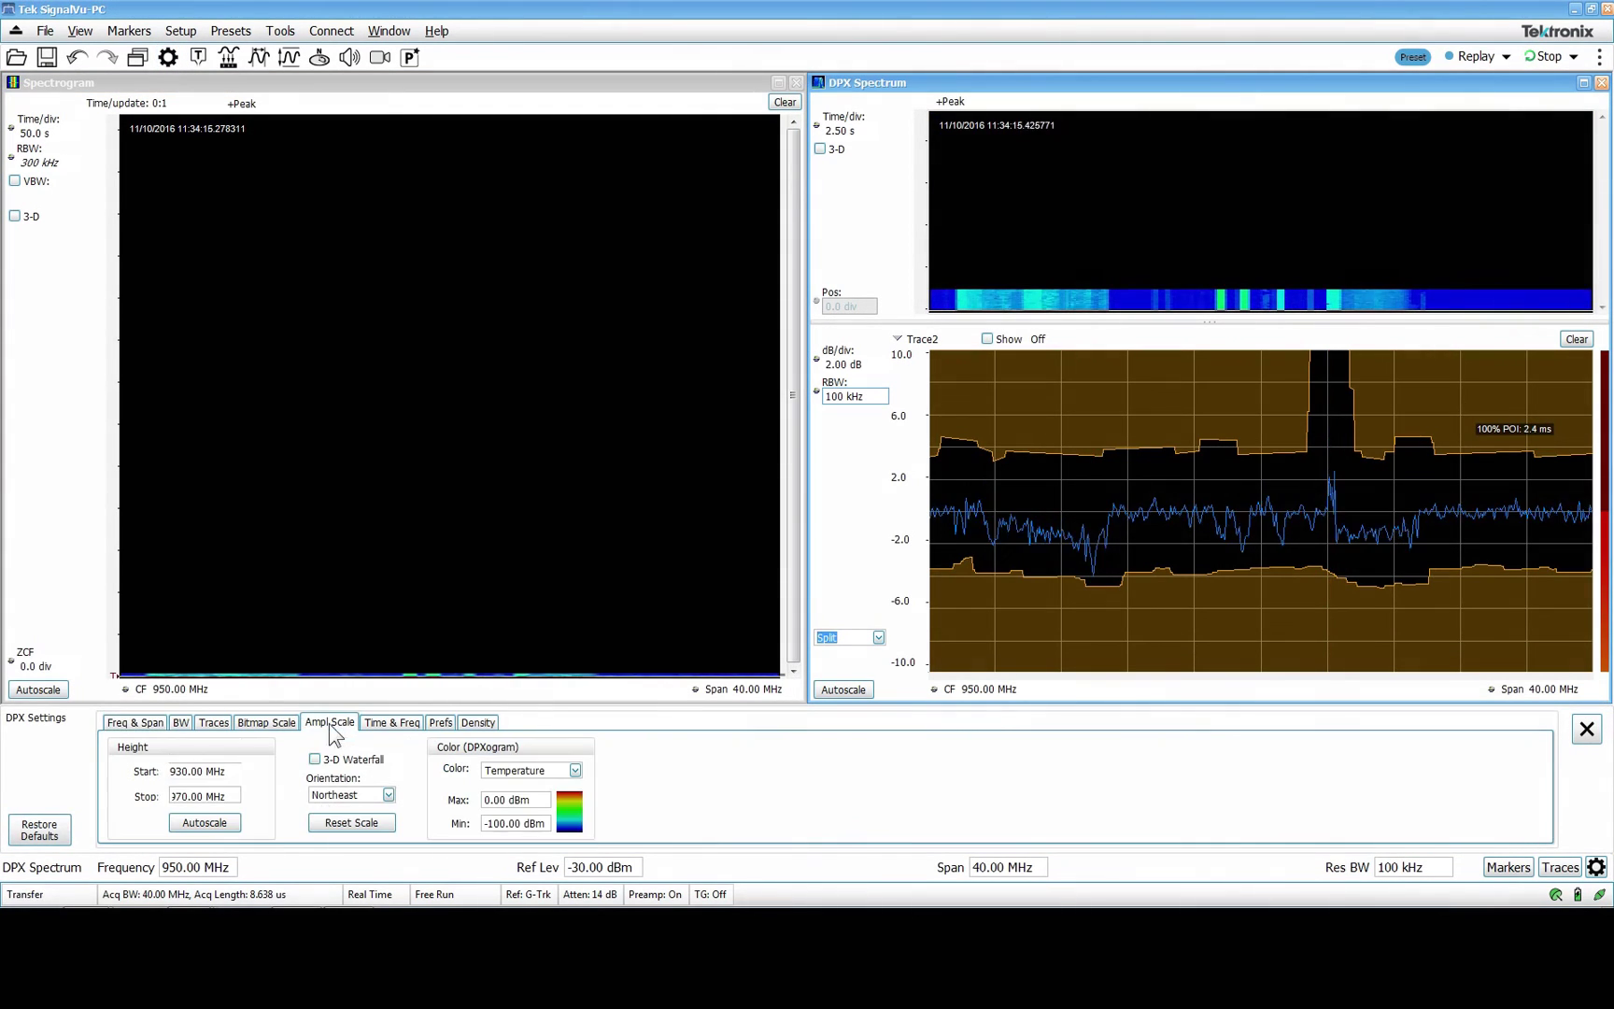
left_click(527, 821)
scroll(527, 822, "up", 2)
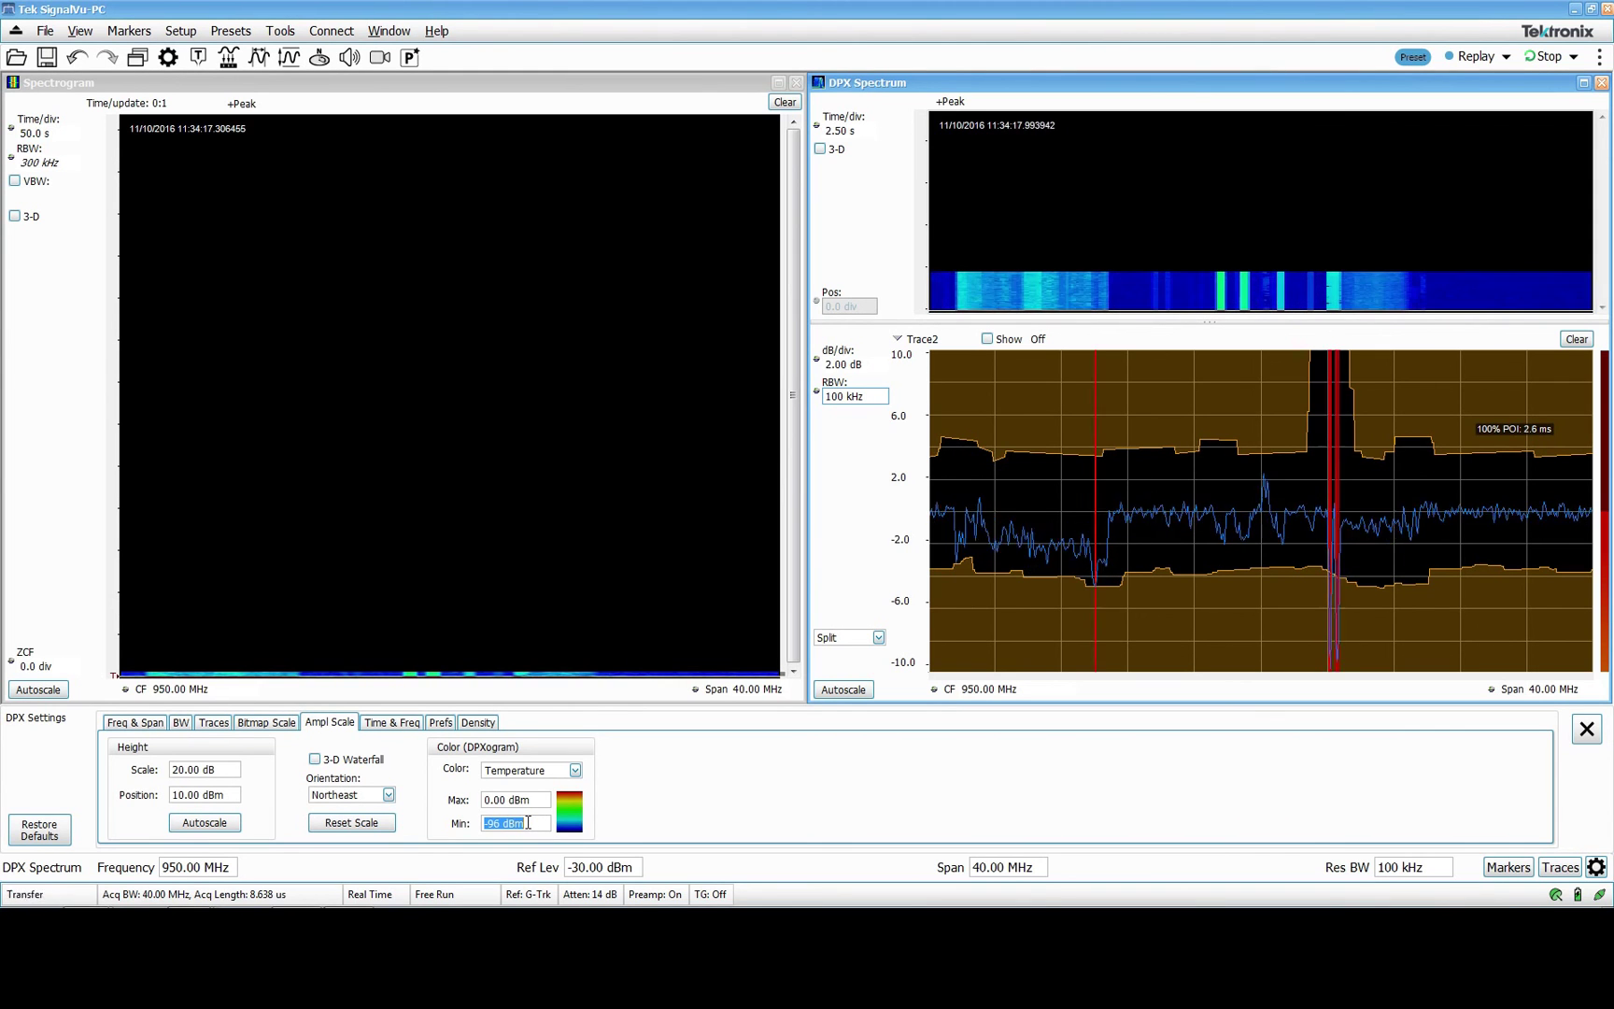
scroll(528, 822, "up", 3)
scroll(527, 822, "up", 3)
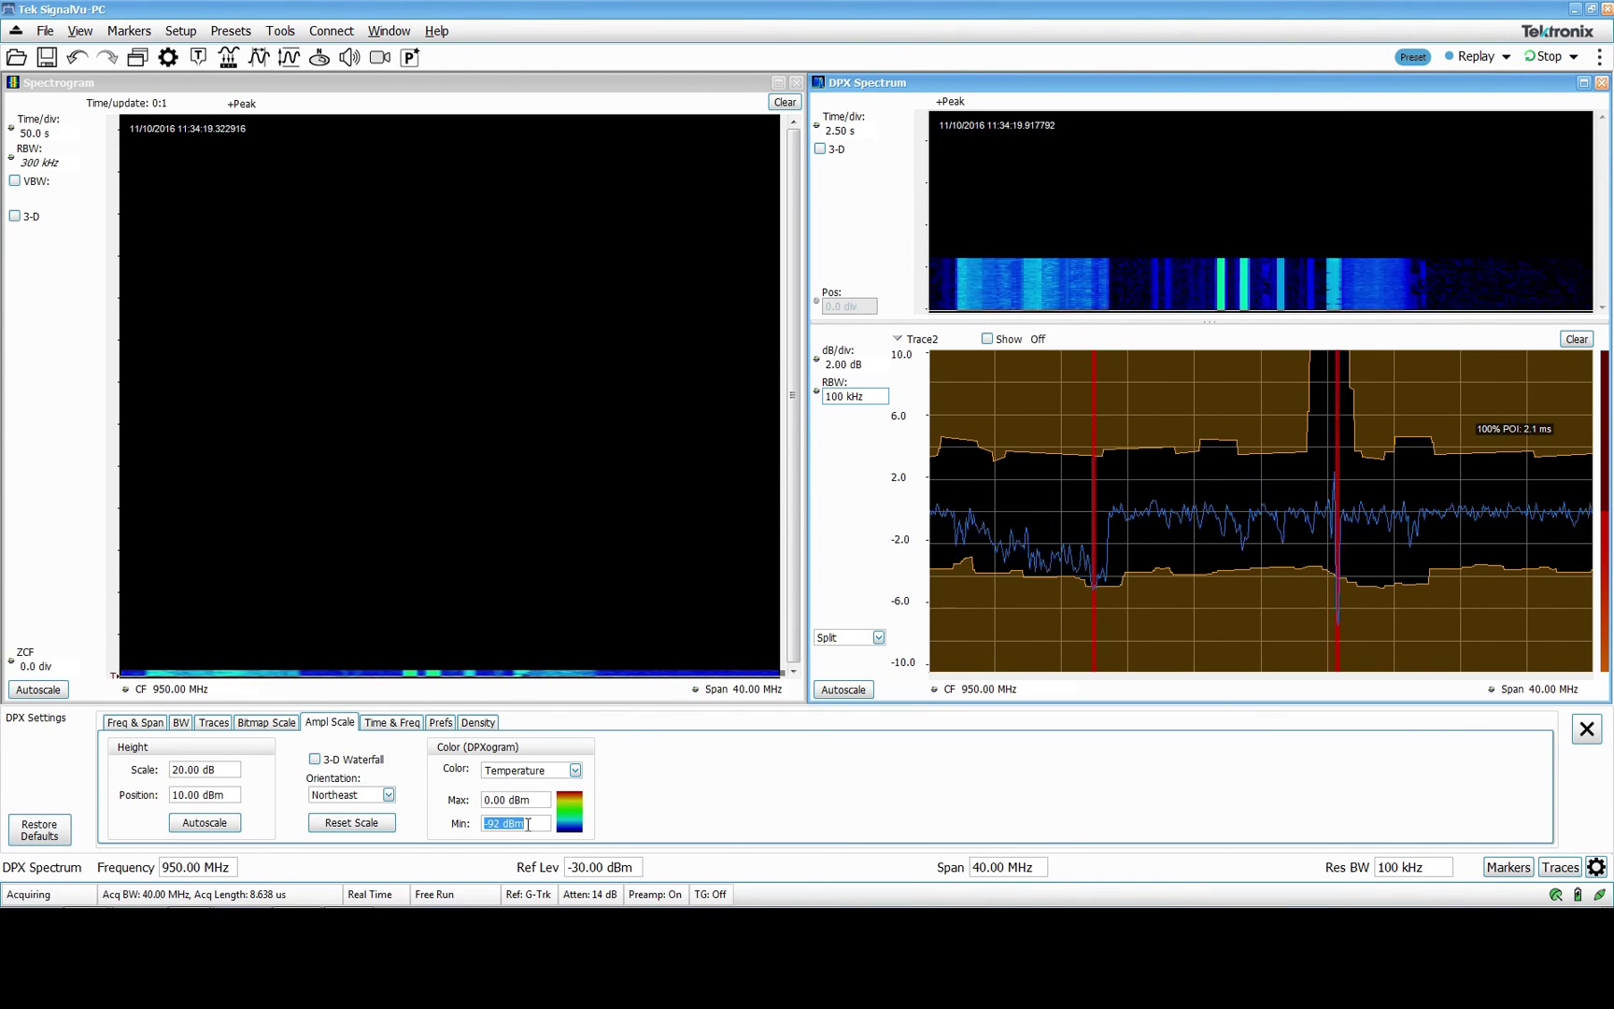
scroll(528, 824, "down", 1)
scroll(528, 824, "down", 1)
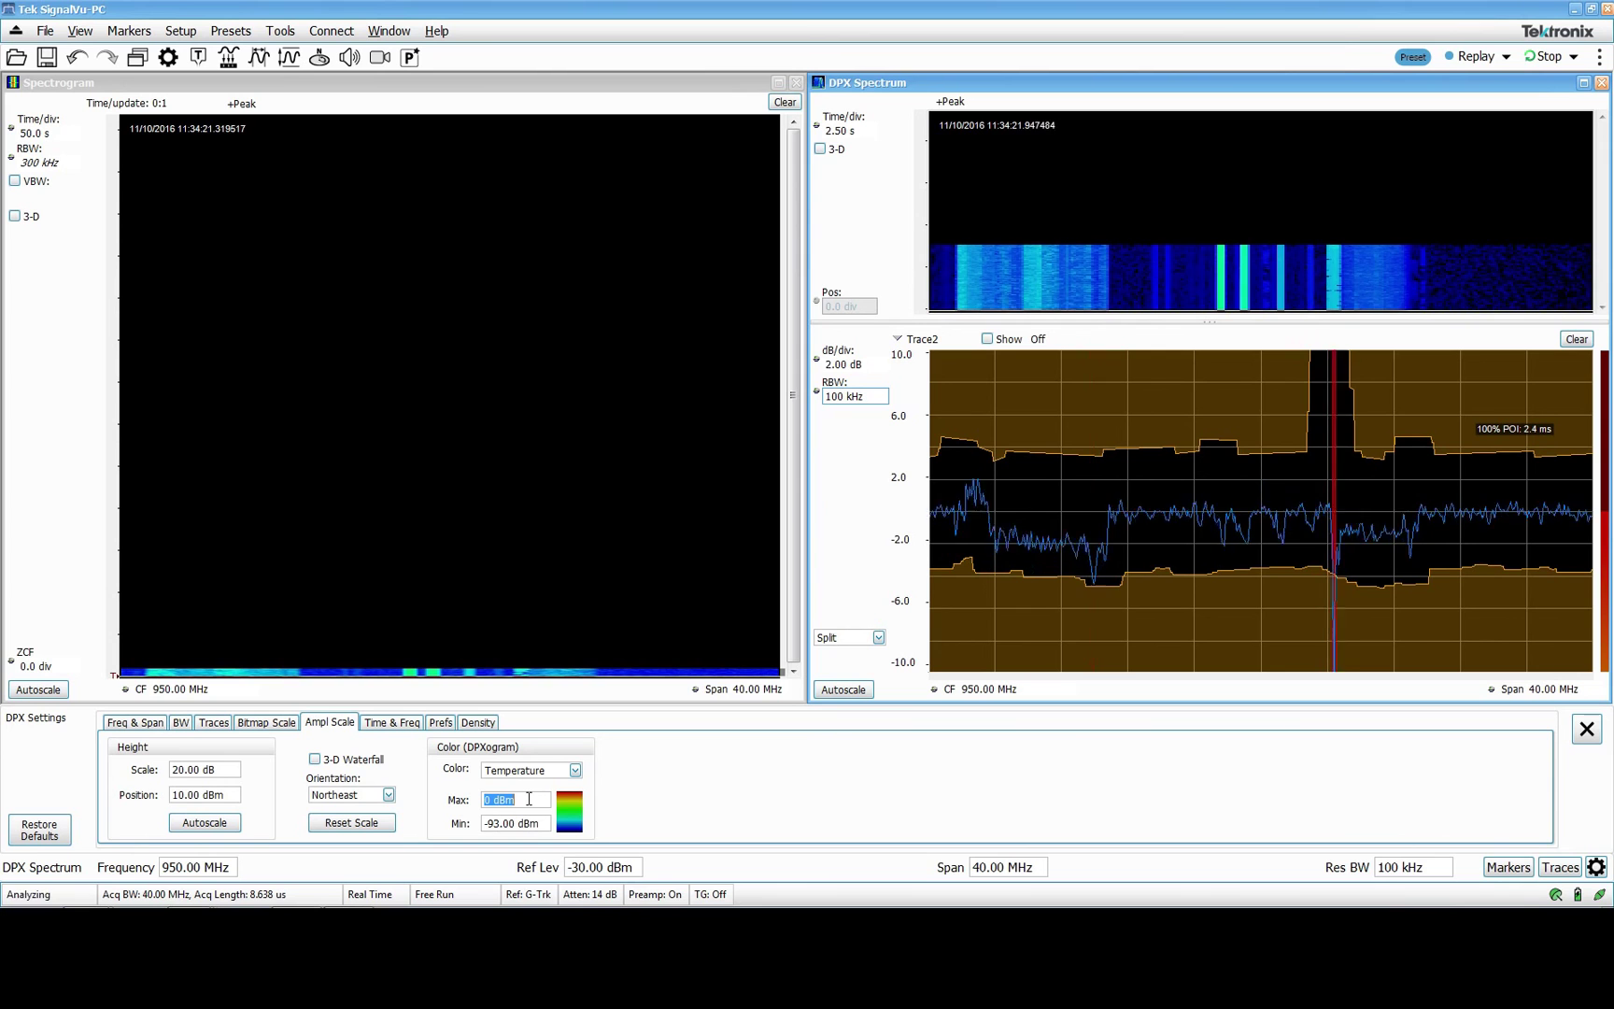
scroll(528, 799, "down", 20)
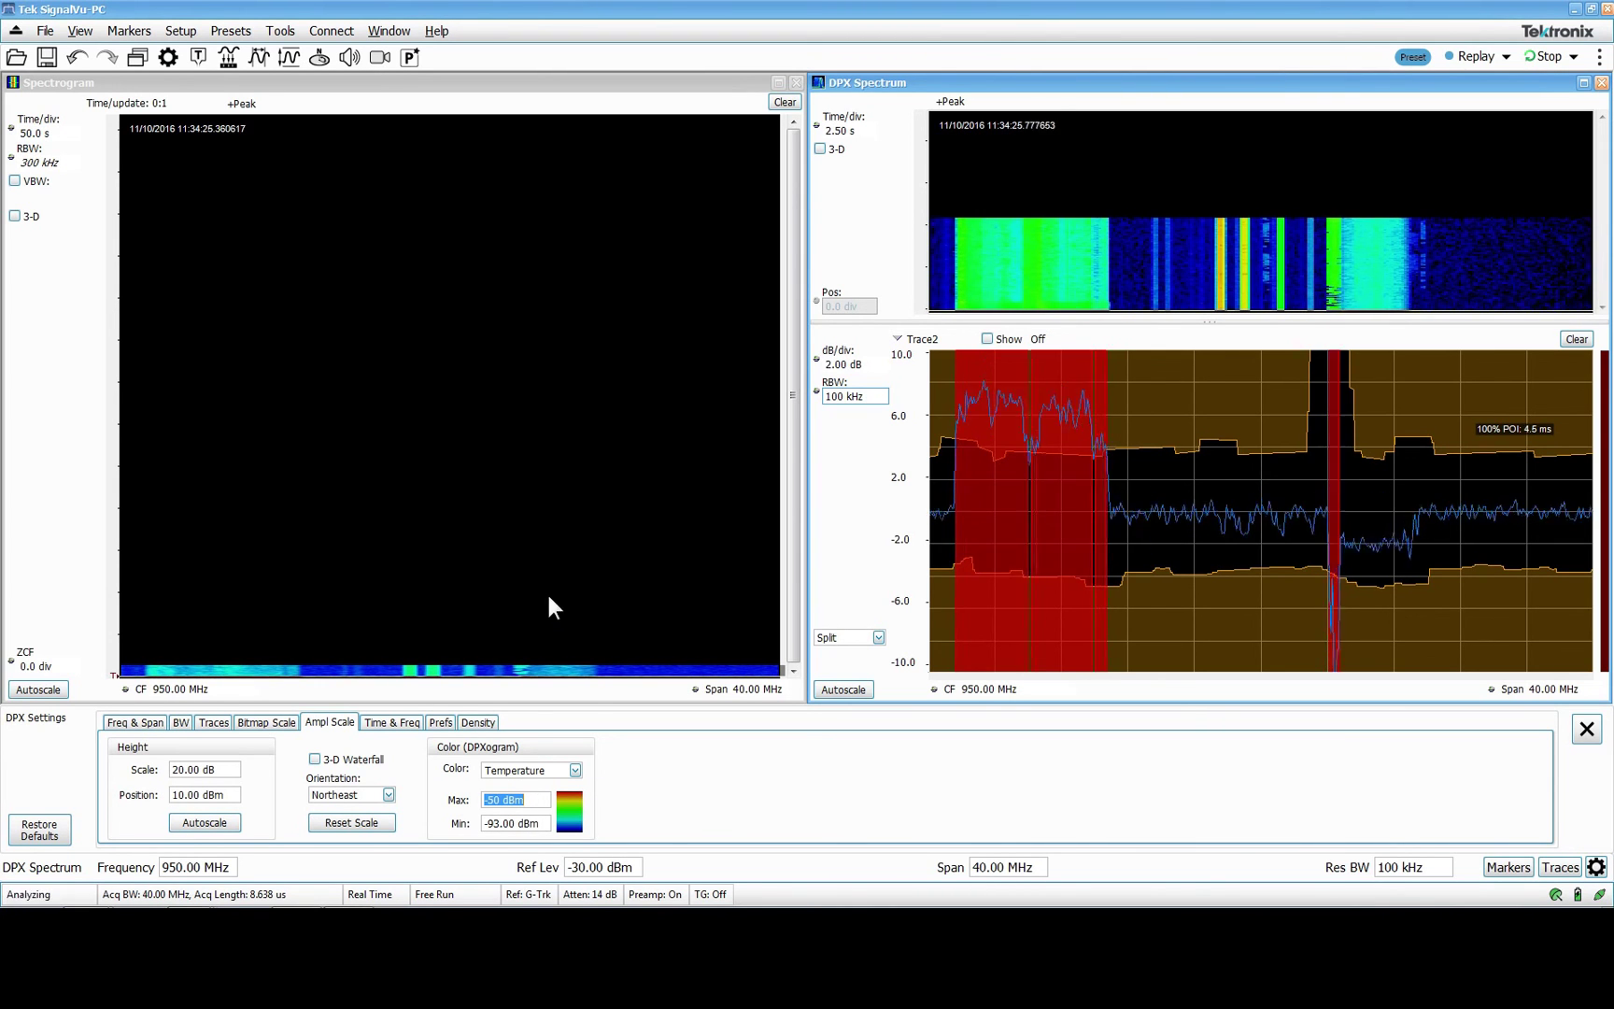
- Set the spectrogram colour scale to -98 dBm minimum and -40 dBm maximum
left_click(386, 576)
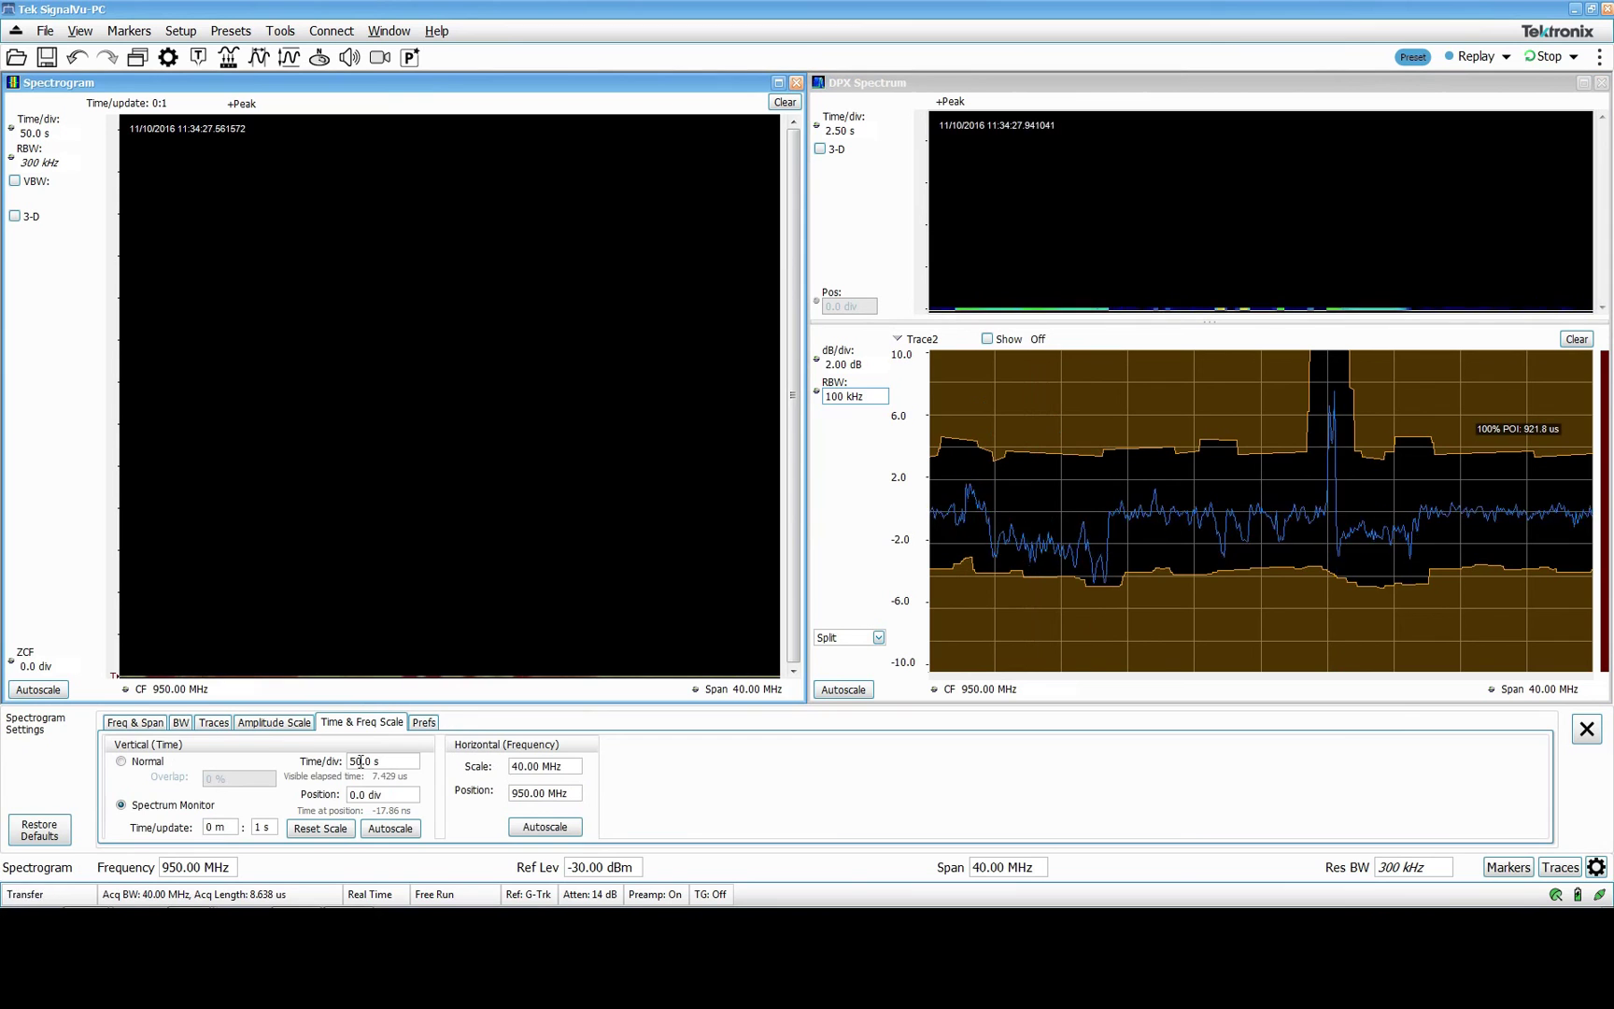
left_click(273, 722)
left_click(523, 822)
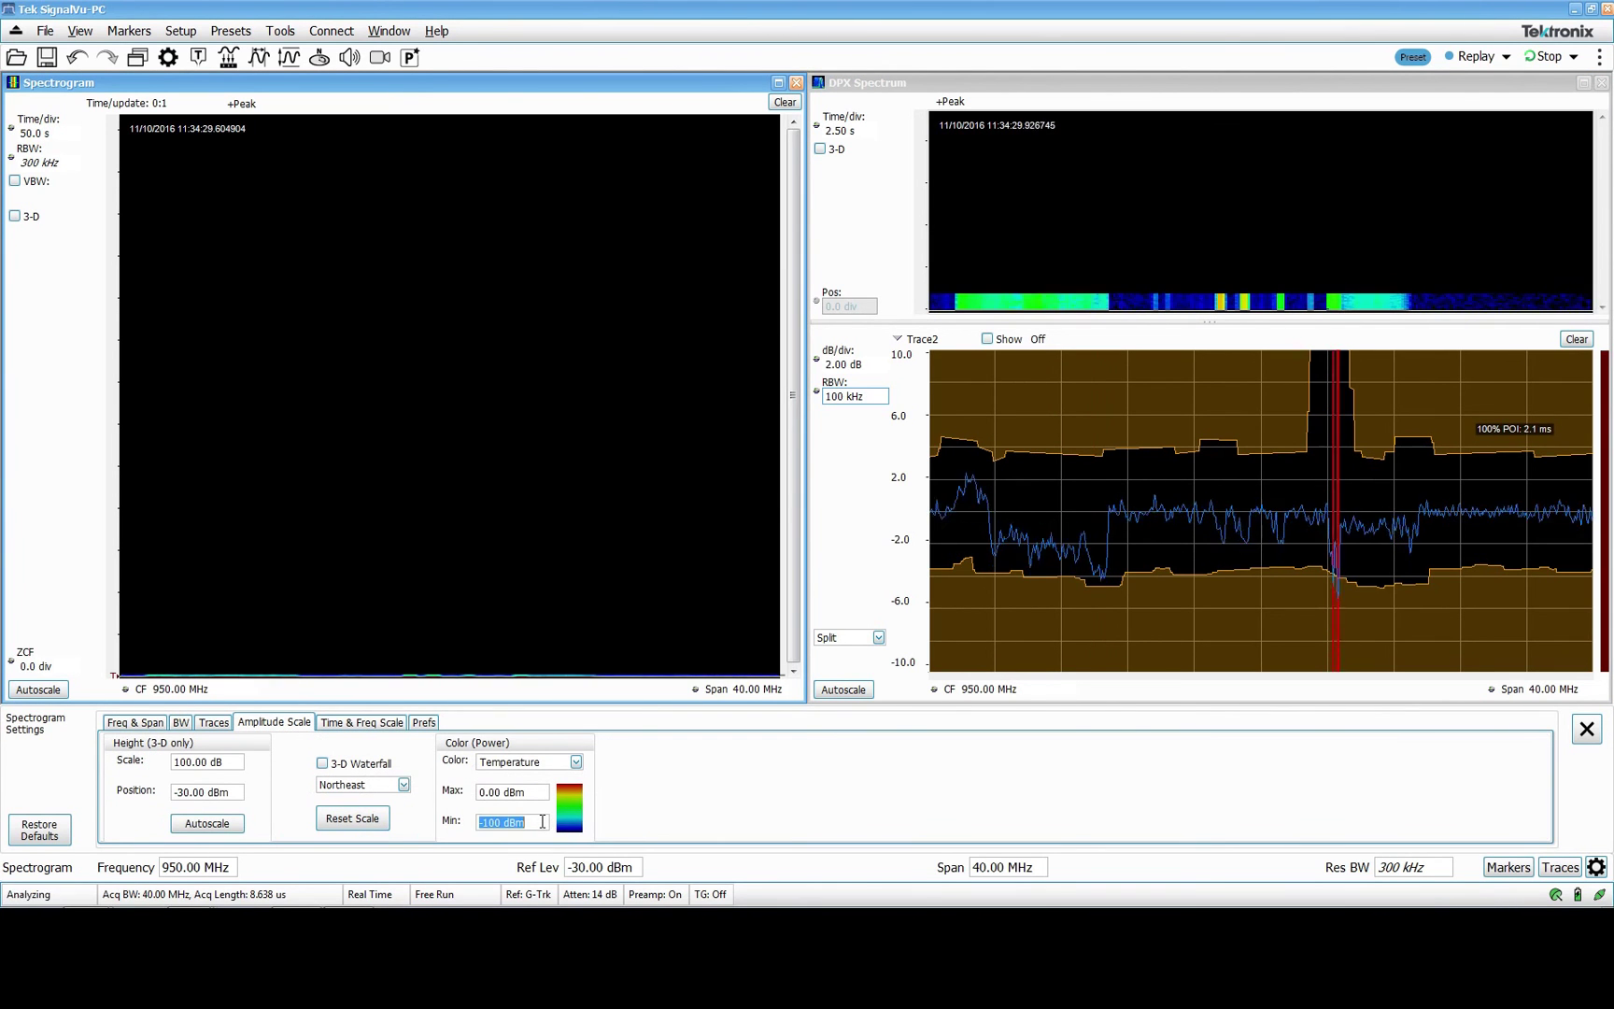
scroll(523, 822, "up", 2)
left_click(533, 793)
type("-40")
key("Return")
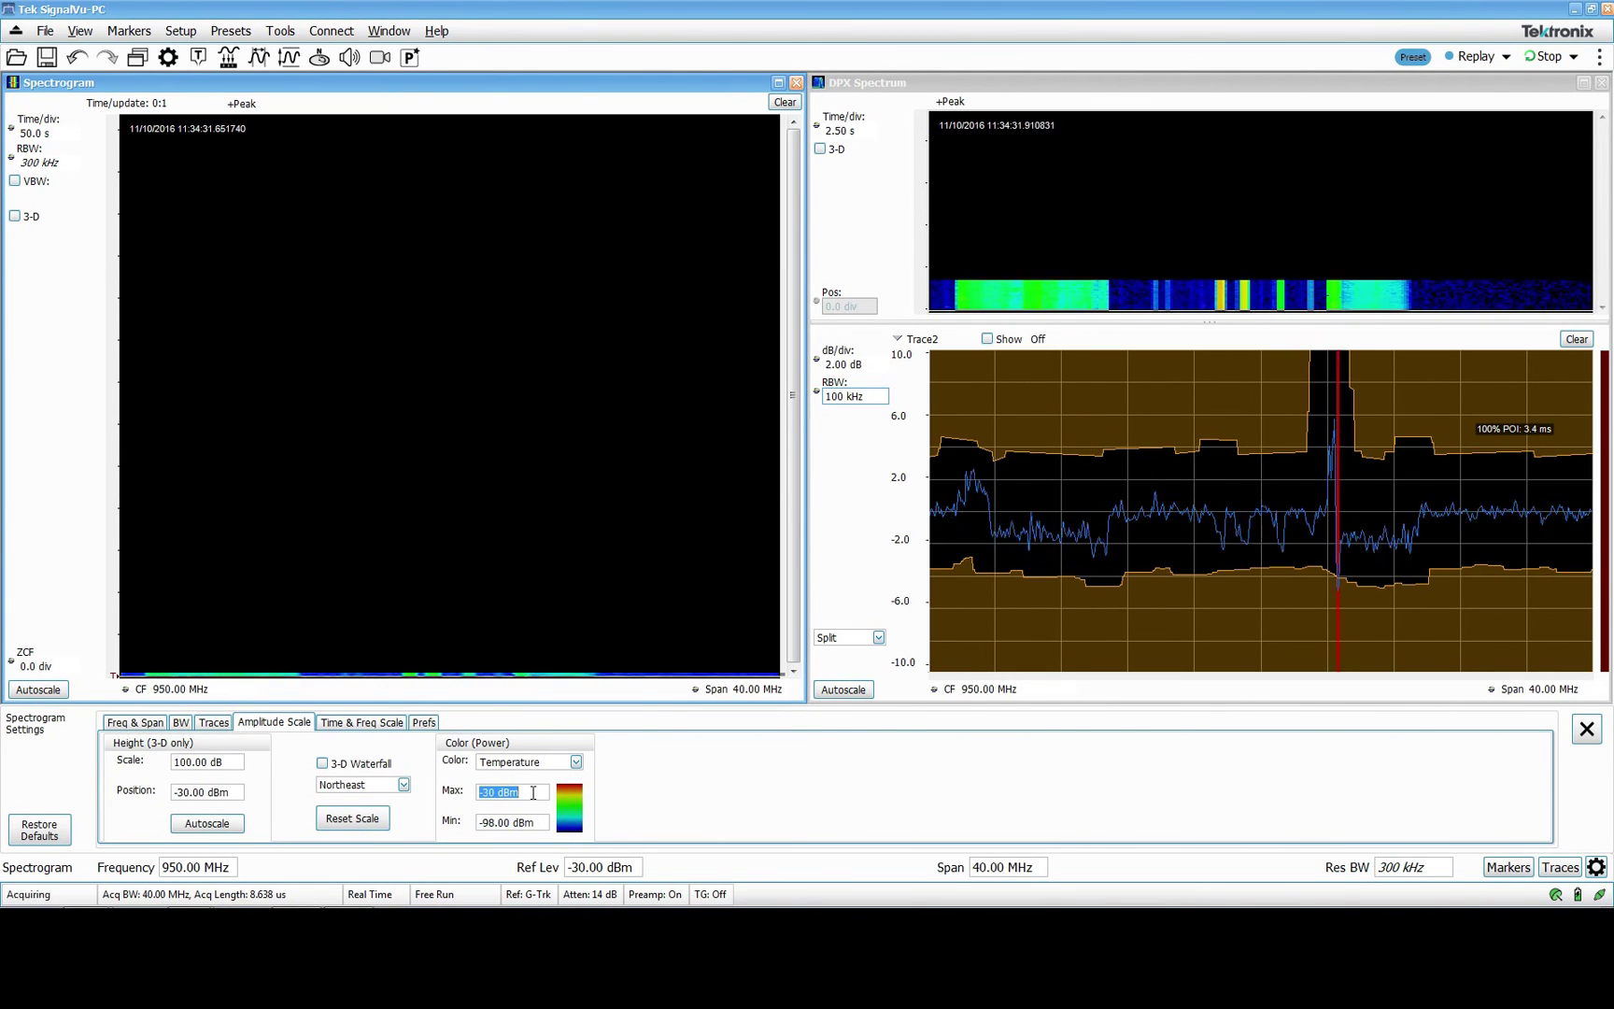
left_click(1587, 729)
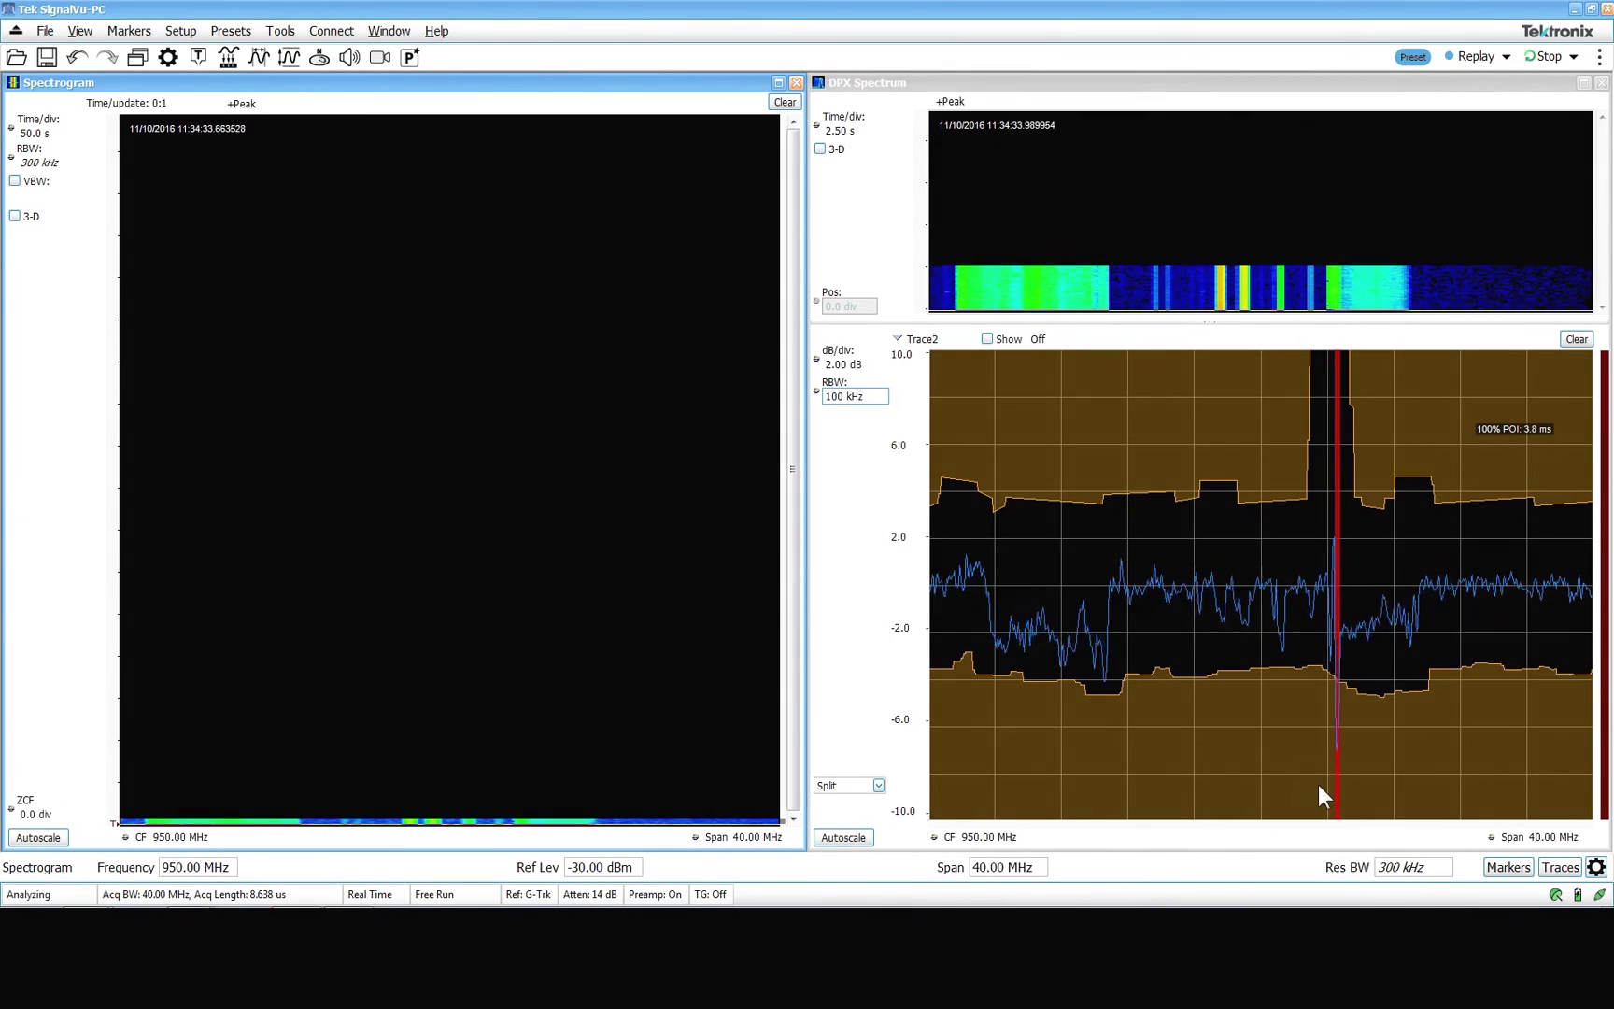